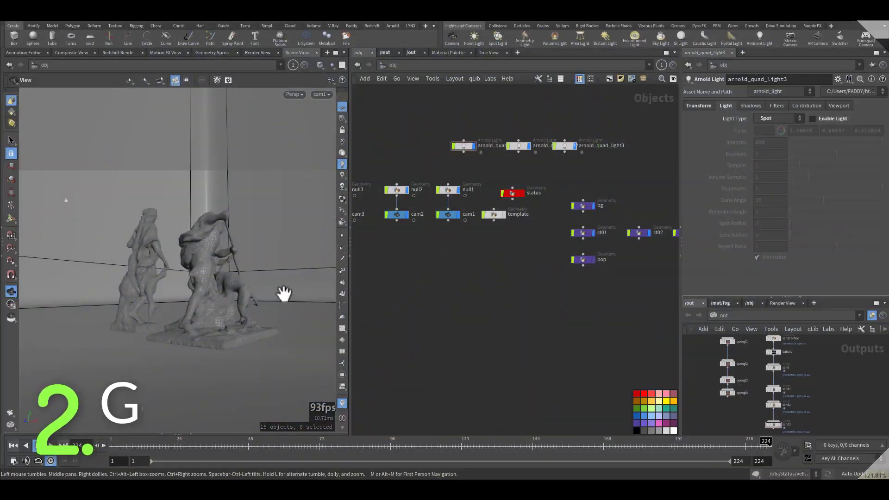
# Step: Frame the statues in the viewport and box-select the three arnold_quad_light nodes
pyautogui.moveTo(243, 301); pyautogui.dragTo(150, 290, button='middle')
pyautogui.moveTo(150, 289); pyautogui.dragTo(179, 272, button='right')
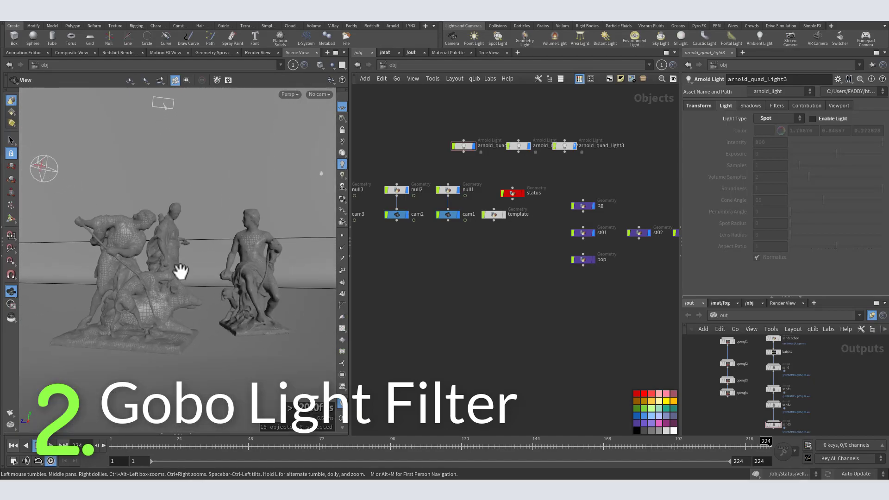
pyautogui.moveTo(407, 121); pyautogui.dragTo(604, 178)
# Step: Add an Arnold Light node to the network and rename it Arnold_Test_Light
pyautogui.click(467, 243)
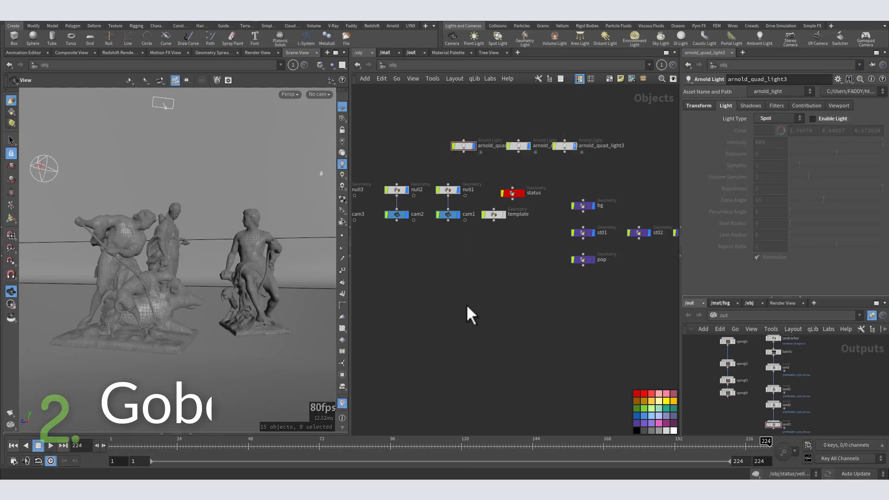
pyautogui.press('Tab')
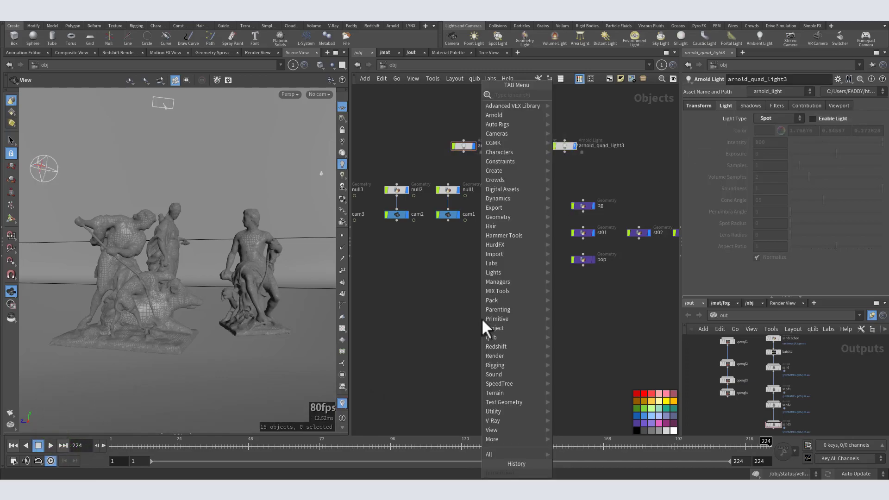
pyautogui.moveTo(519, 115)
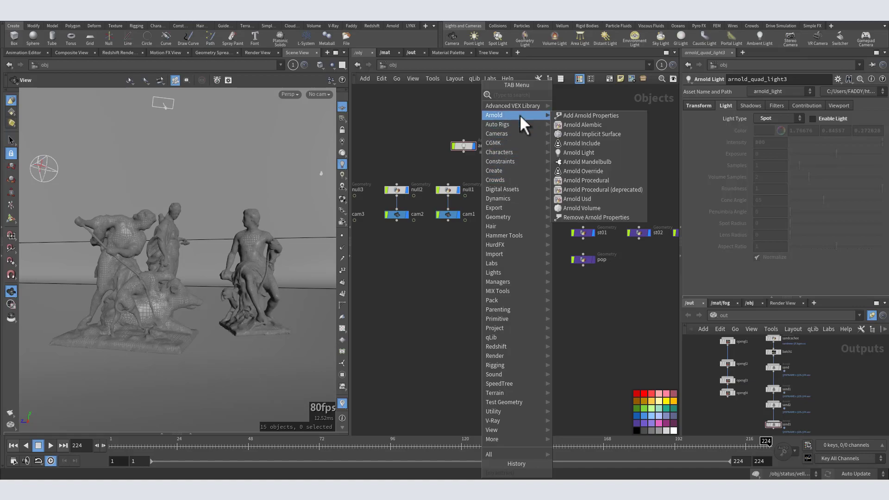
pyautogui.click(587, 153)
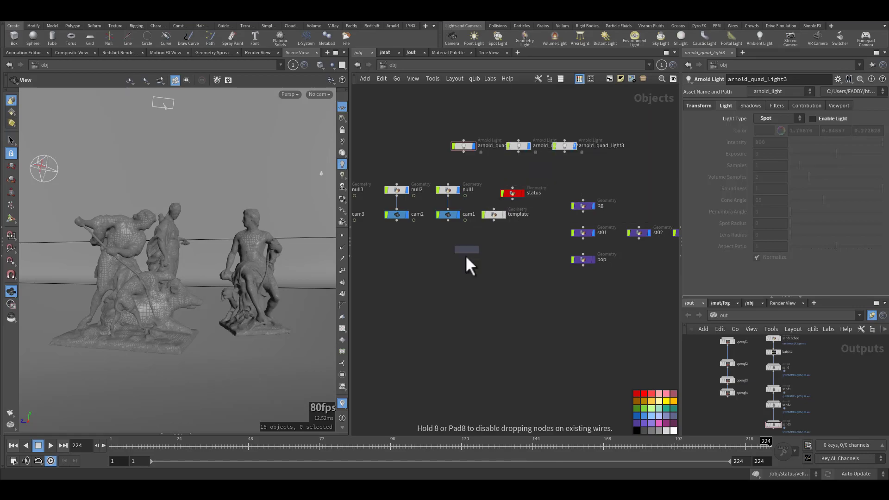
pyautogui.click(493, 313)
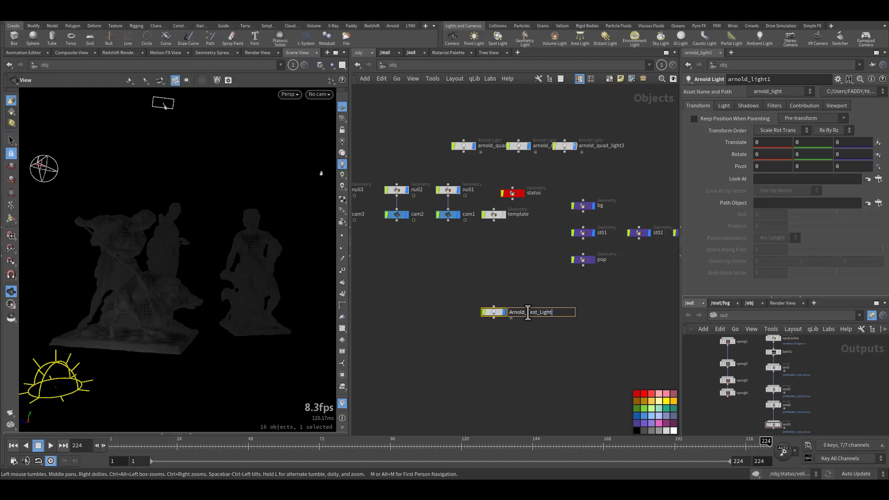
pyautogui.click(512, 299)
# Step: Look through Arnold_Test_Light with the view locked and aim it down at the statues
pyautogui.click(325, 95)
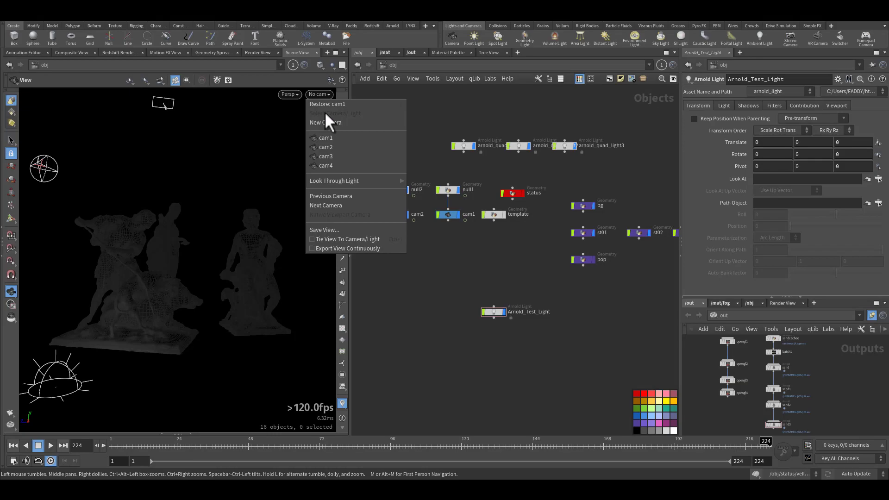
pyautogui.moveTo(339, 181)
pyautogui.click(432, 190)
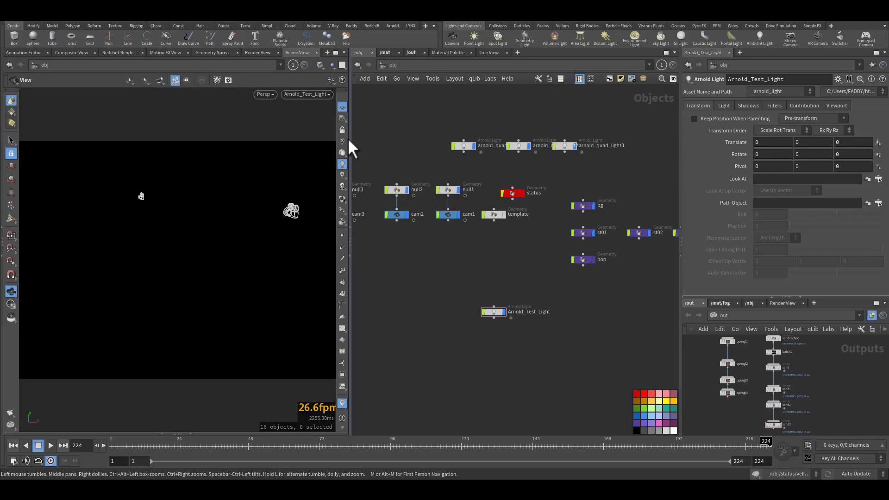
pyautogui.click(341, 131)
pyautogui.moveTo(235, 242); pyautogui.dragTo(207, 294, button='middle')
pyautogui.moveTo(208, 295)
pyautogui.mouseDown()
pyautogui.moveTo(218, 264)
pyautogui.moveTo(211, 282)
pyautogui.mouseUp()
pyautogui.moveTo(211, 282); pyautogui.dragTo(229, 256, button='middle')
pyautogui.moveTo(228, 255); pyautogui.dragTo(270, 270)
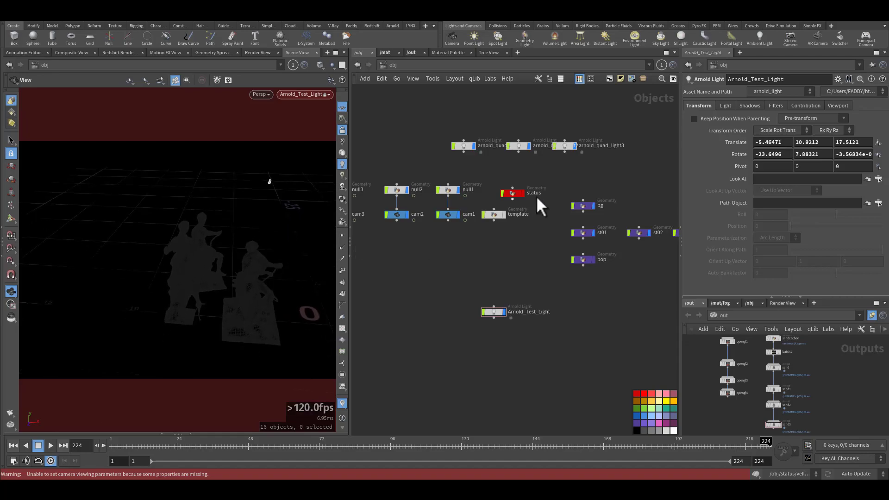
# Step: Make Arnold_Test_Light a Spot light, then turn off viewport lighting and the grid
pyautogui.click(493, 312)
pyautogui.click(724, 107)
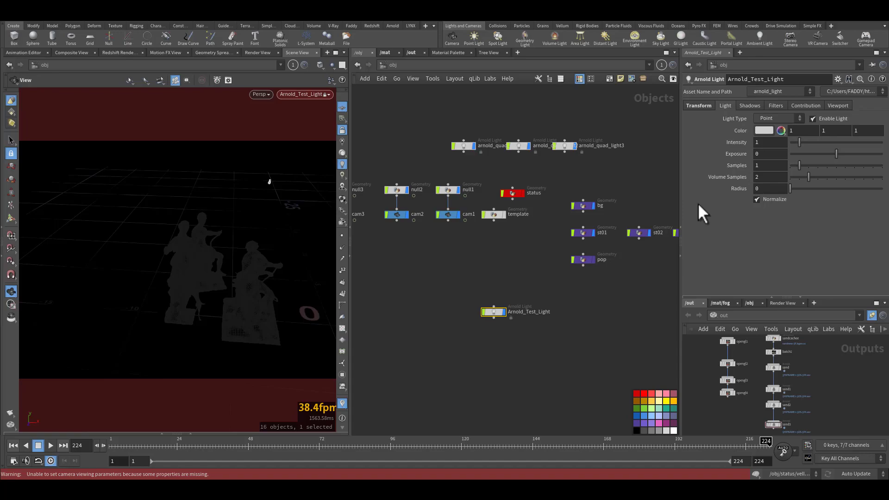
pyautogui.click(778, 119)
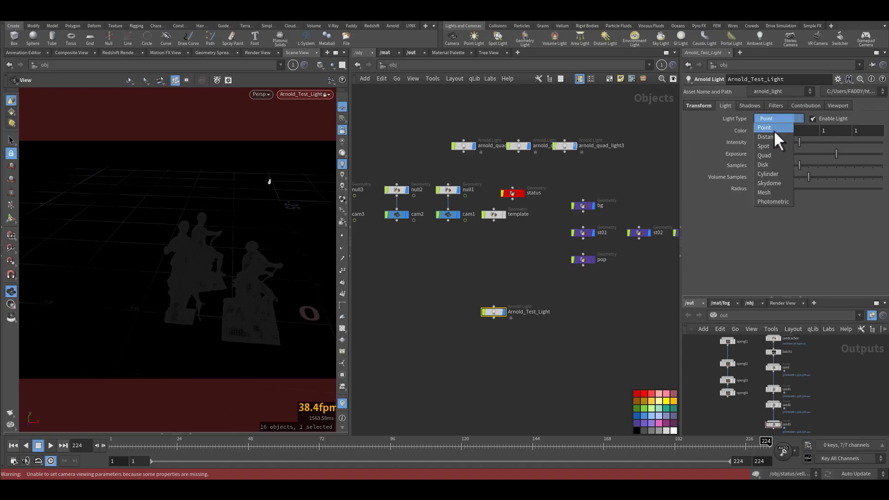
pyautogui.click(773, 146)
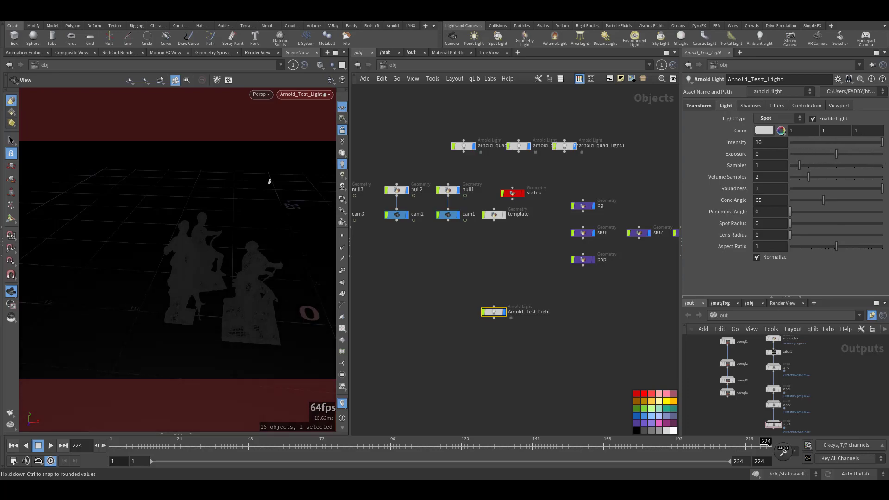
pyautogui.click(340, 175)
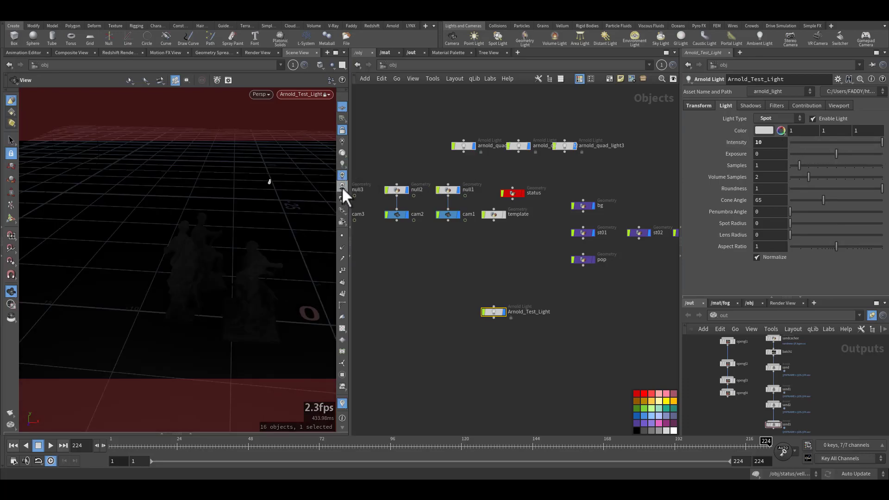
pyautogui.click(341, 108)
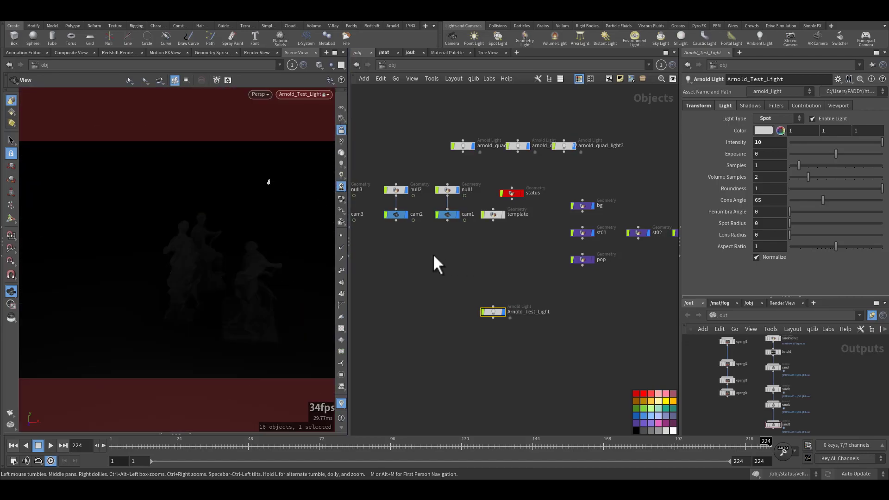
# Step: Keep /out/sand as the Render View output and switch the viewport camera to cam1
pyautogui.moveTo(433, 254); pyautogui.dragTo(467, 249, button='middle')
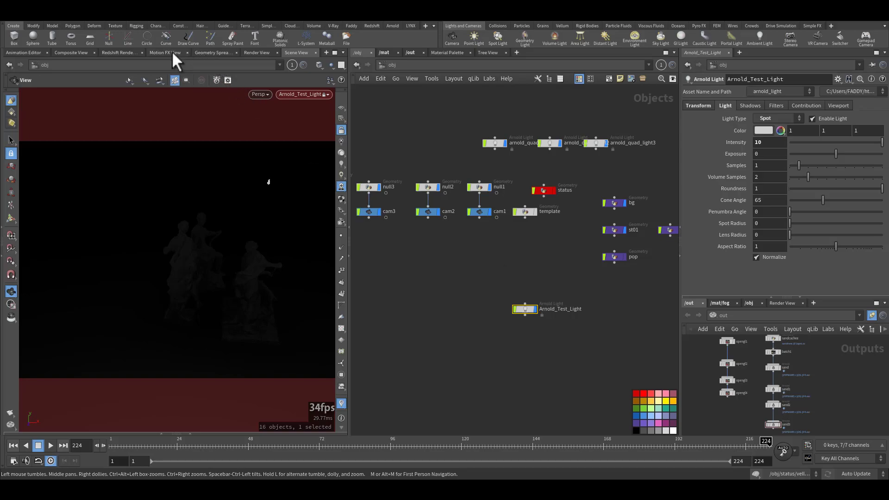
pyautogui.click(249, 52)
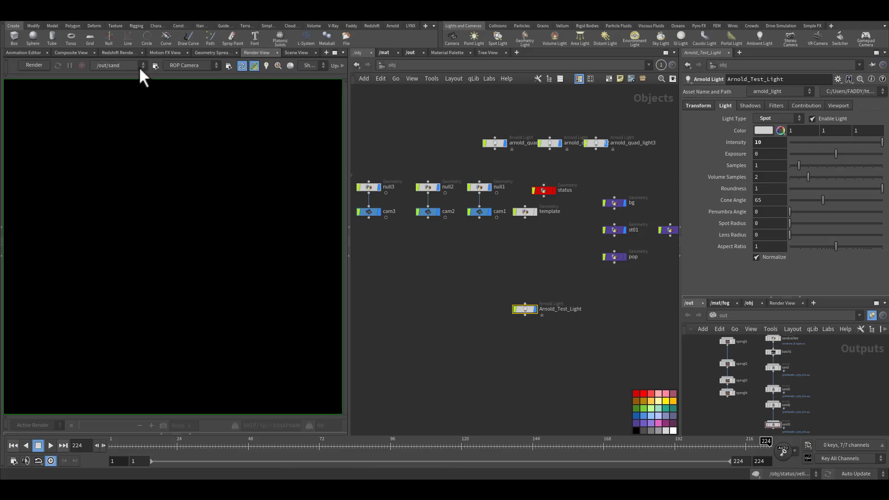
pyautogui.click(125, 66)
pyautogui.click(109, 74)
pyautogui.click(292, 52)
pyautogui.click(309, 94)
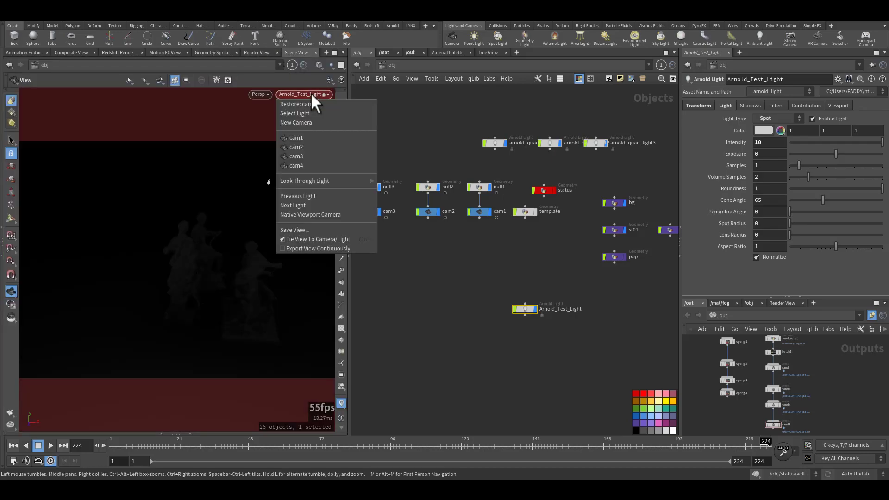
pyautogui.click(306, 137)
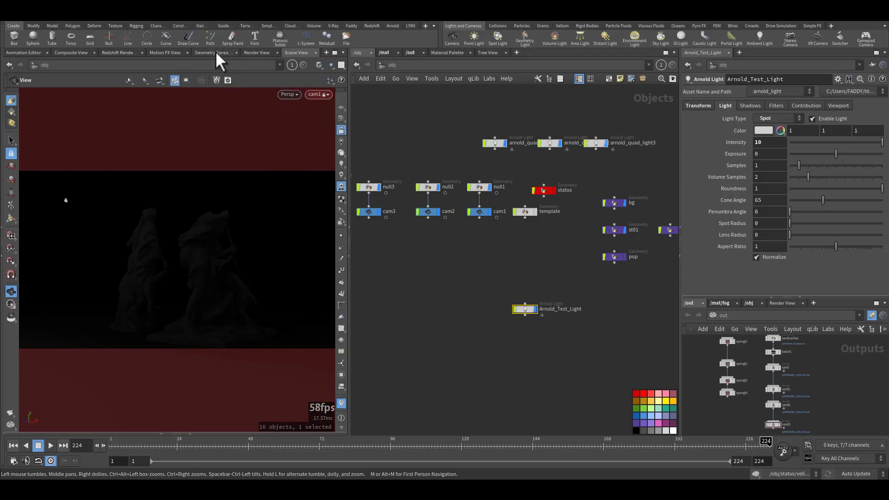
# Step: Set /obj/cam1 as the render camera and start the Arnold render
pyautogui.click(248, 51)
pyautogui.click(209, 66)
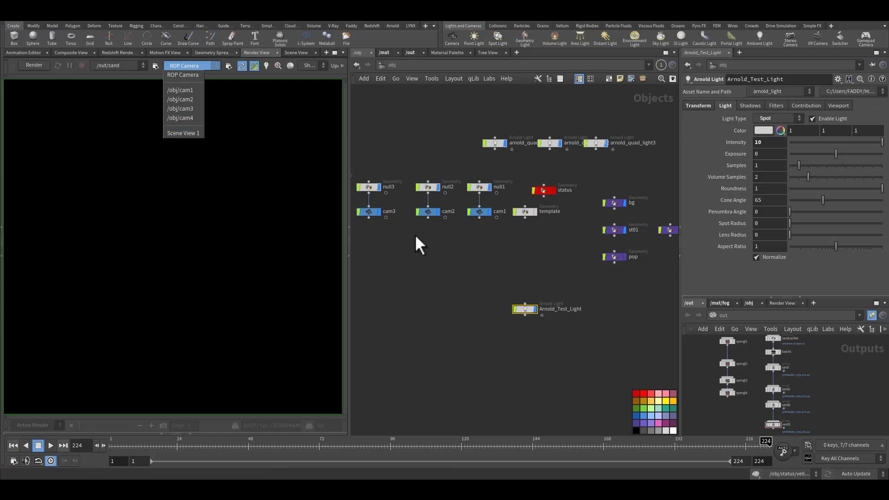
pyautogui.click(194, 91)
pyautogui.click(42, 66)
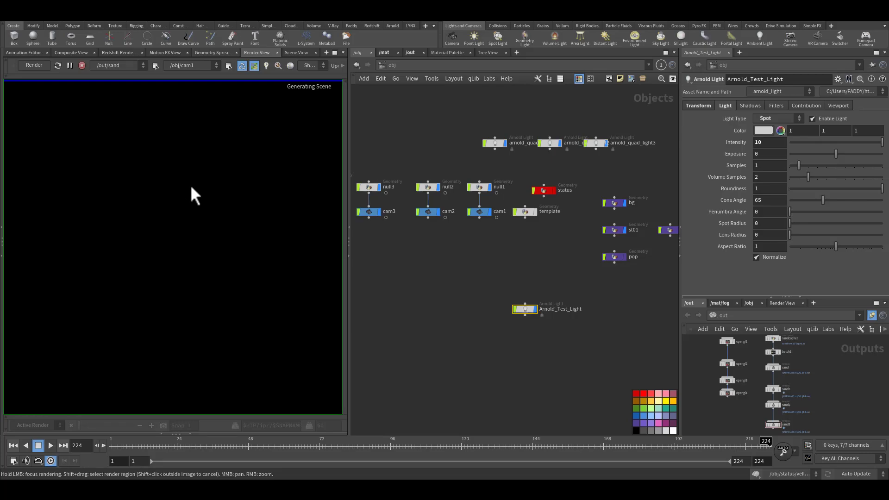
# Step: Widen the Render View and raise Arnold_Test_Light's intensity to 25, then to 50
pyautogui.moveTo(198, 185); pyautogui.dragTo(188, 192, button='right')
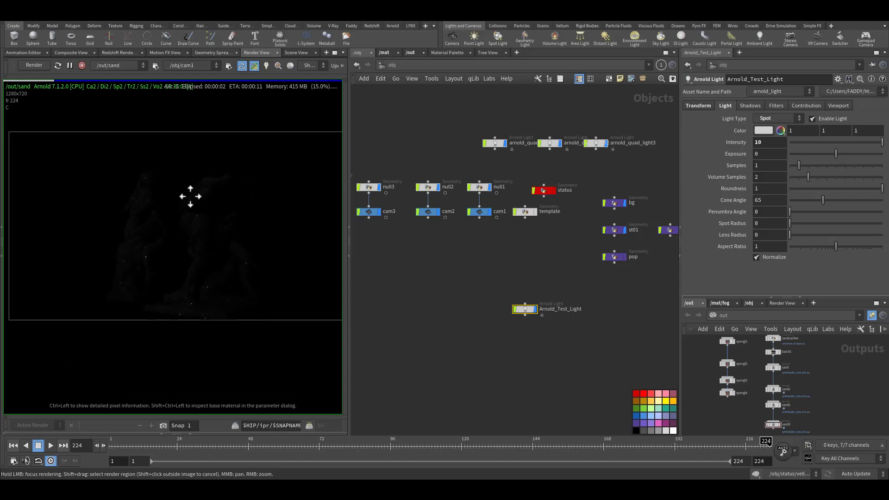
pyautogui.moveTo(349, 221); pyautogui.dragTo(436, 218)
pyautogui.scroll(1, 291, 232)
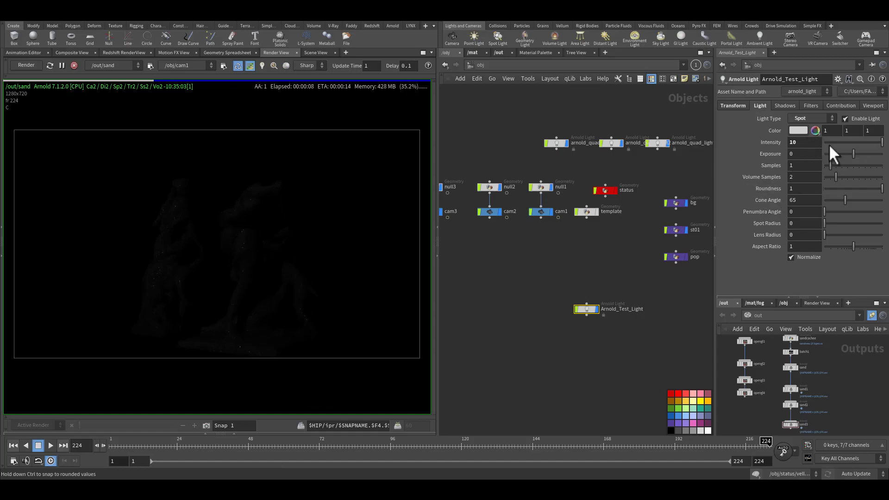
pyautogui.moveTo(808, 143); pyautogui.dragTo(813, 127, button='middle')
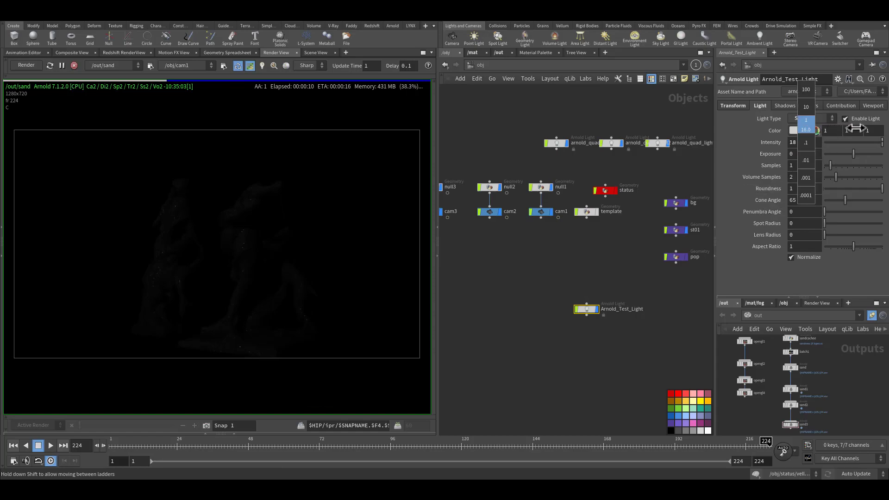
pyautogui.moveTo(873, 129); pyautogui.dragTo(883, 129, button='middle')
pyautogui.click(803, 141)
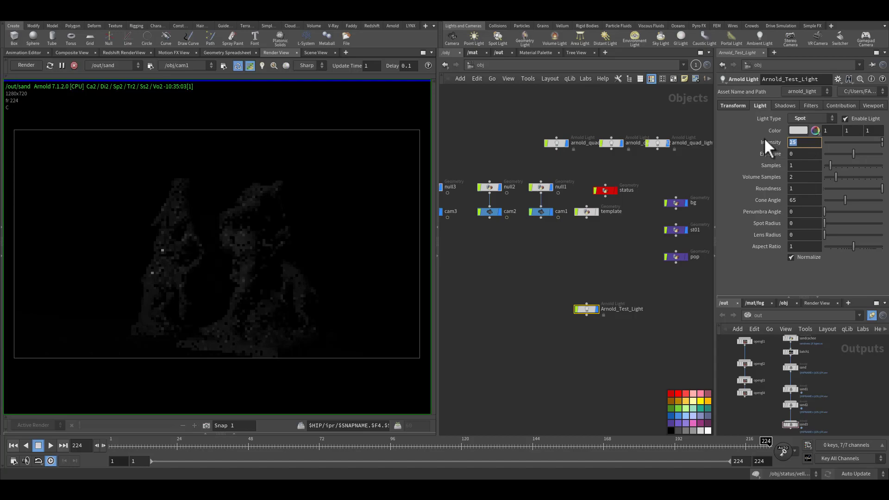
pyautogui.write('50')
pyautogui.press('Return')
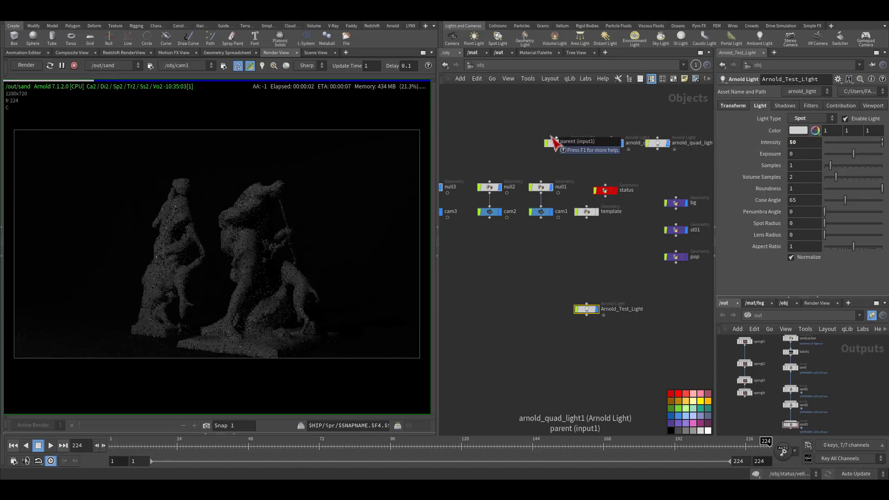
pyautogui.moveTo(557, 259); pyautogui.dragTo(535, 237, button='middle')
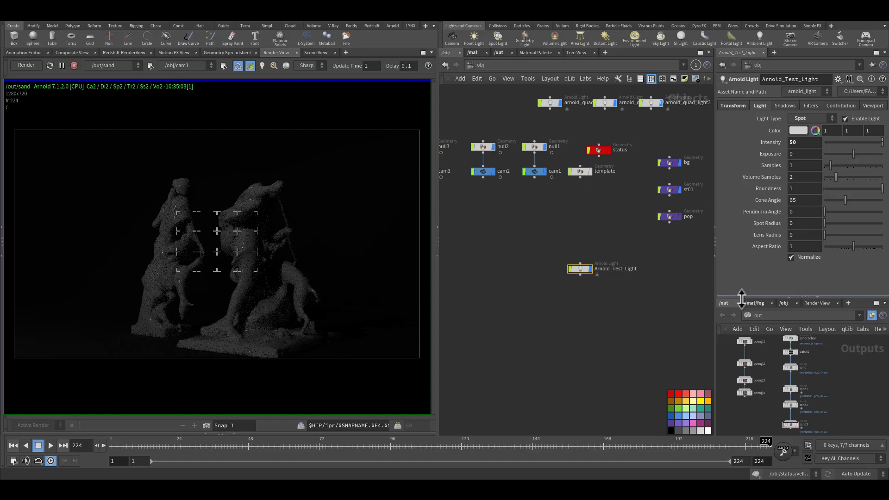
# Step: In /mat, create an Arnold Material Builder named gobo
pyautogui.click(472, 52)
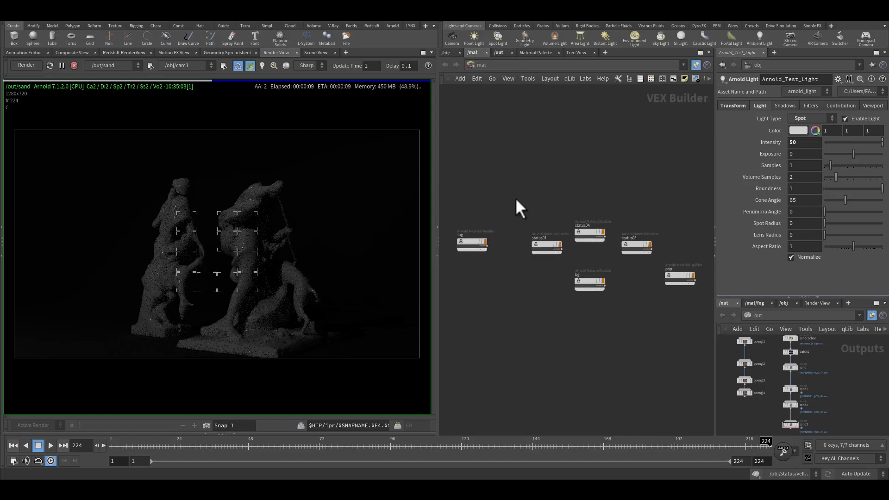
pyautogui.press('Tab')
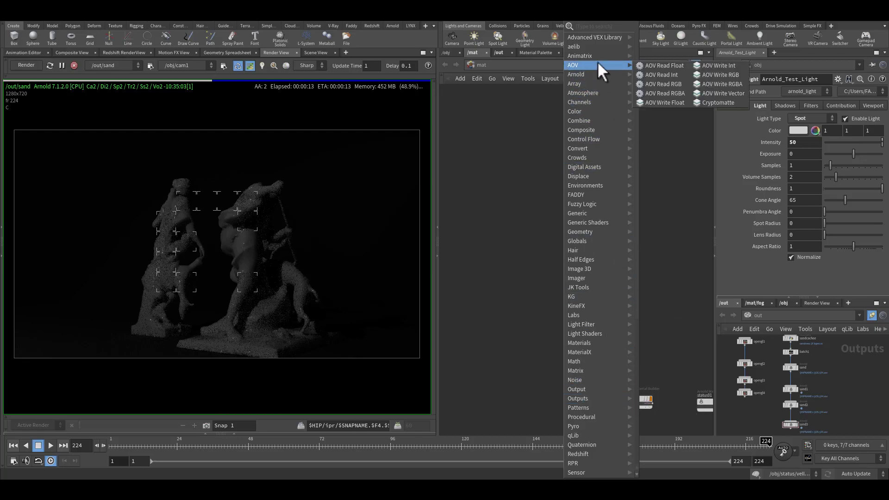
pyautogui.moveTo(596, 74)
pyautogui.click(647, 75)
pyautogui.click(571, 237)
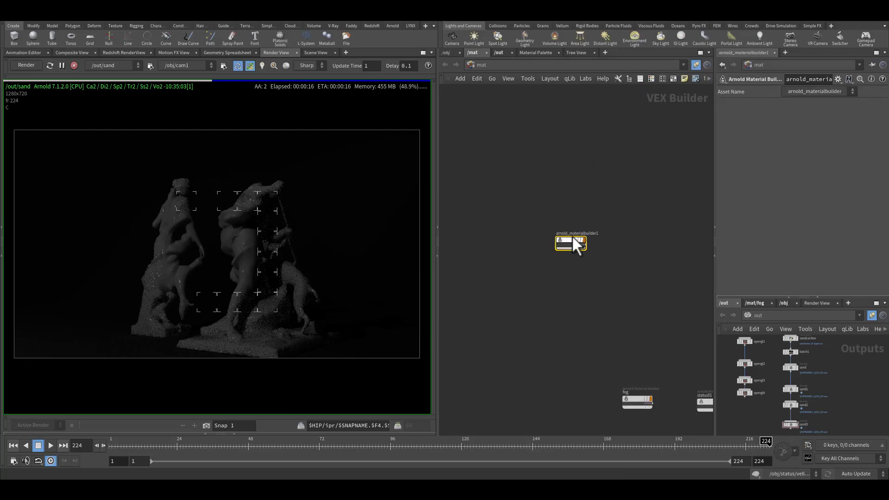
pyautogui.doubleClick(571, 231)
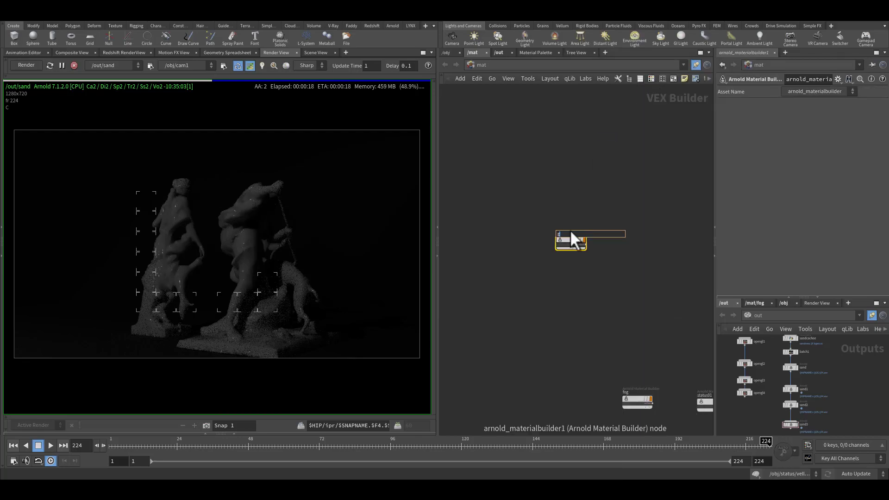
pyautogui.write('gobo')
pyautogui.press('Return')
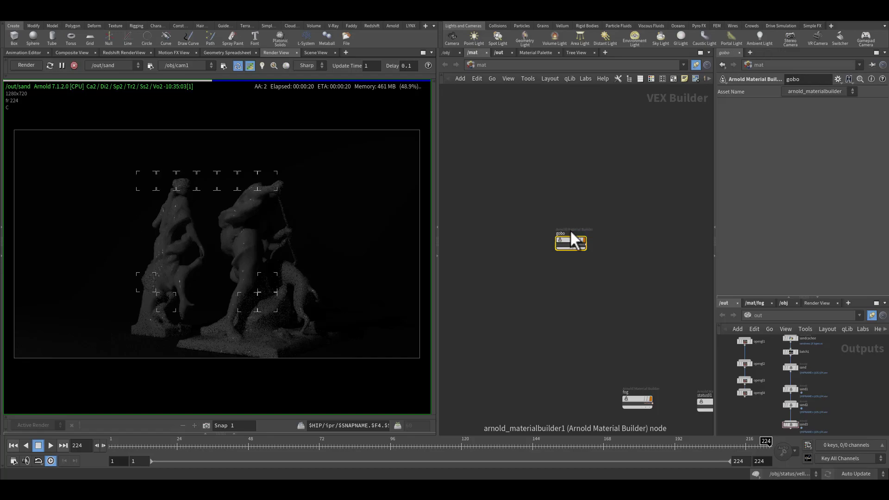
# Step: Inside gobo, add a Light Output node OUT_light below OUT_material
pyautogui.doubleClick(571, 229)
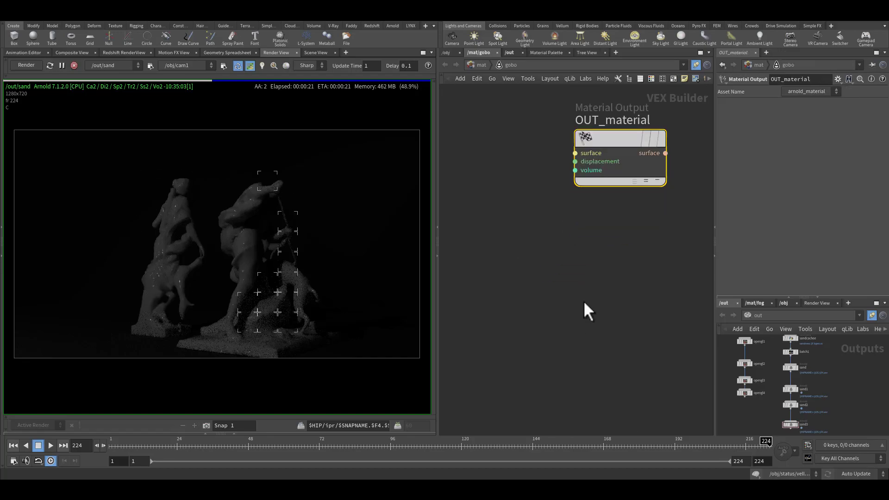
pyautogui.press('Tab')
pyautogui.moveTo(607, 347)
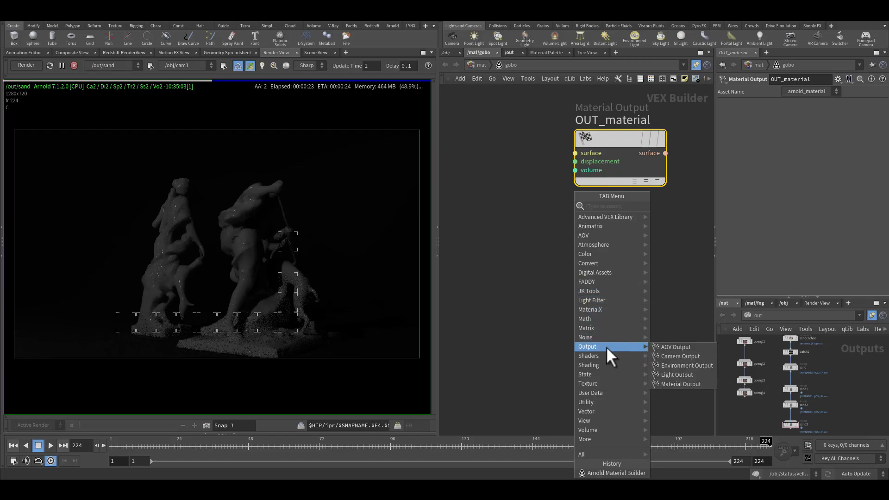
pyautogui.click(687, 376)
pyautogui.click(608, 266)
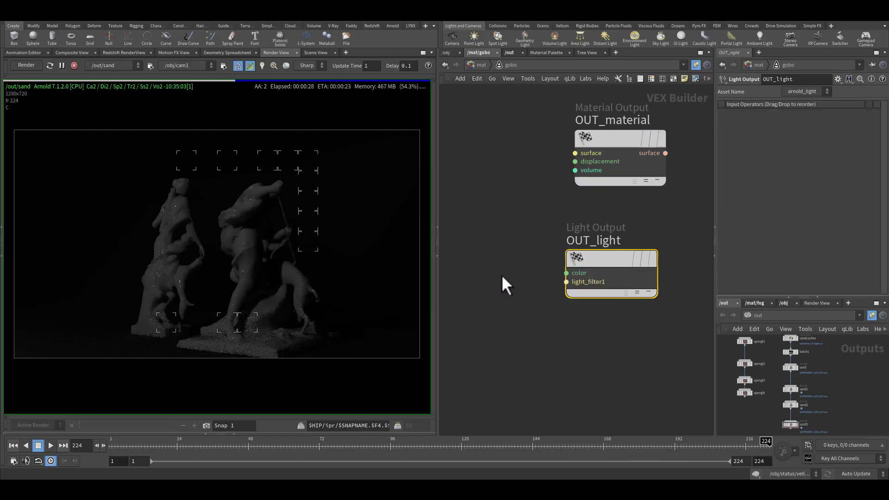
pyautogui.moveTo(505, 285); pyautogui.dragTo(569, 291, button='middle')
# Step: Place a Gobo light filter node gobo1 and frame the view on it
pyautogui.press('Tab')
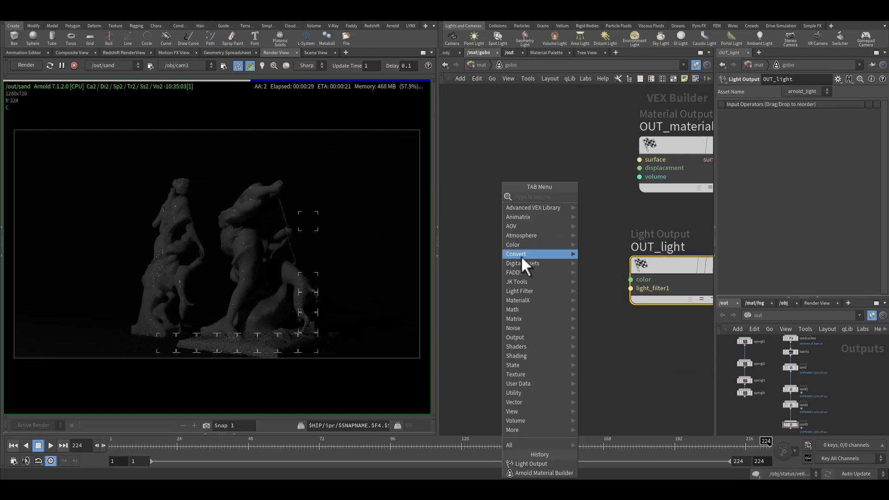
pyautogui.moveTo(535, 293)
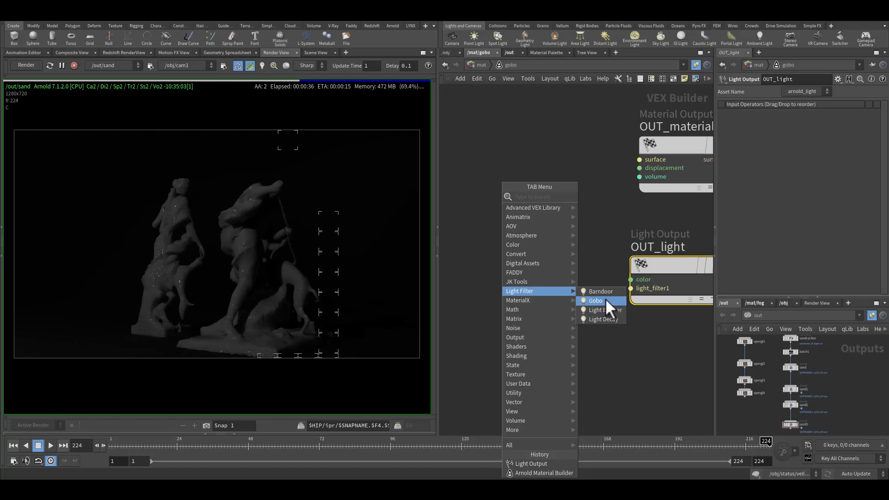
pyautogui.click(605, 299)
pyautogui.click(558, 253)
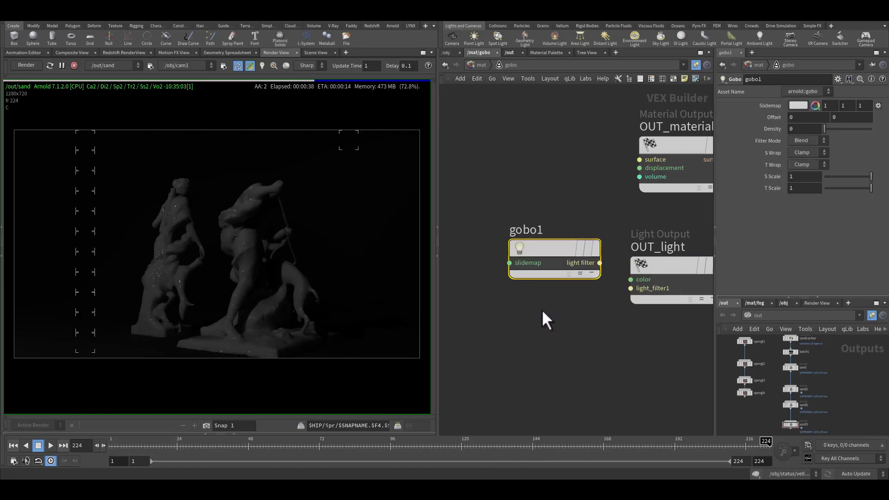
pyautogui.moveTo(512, 205); pyautogui.dragTo(590, 308)
pyautogui.press('f')
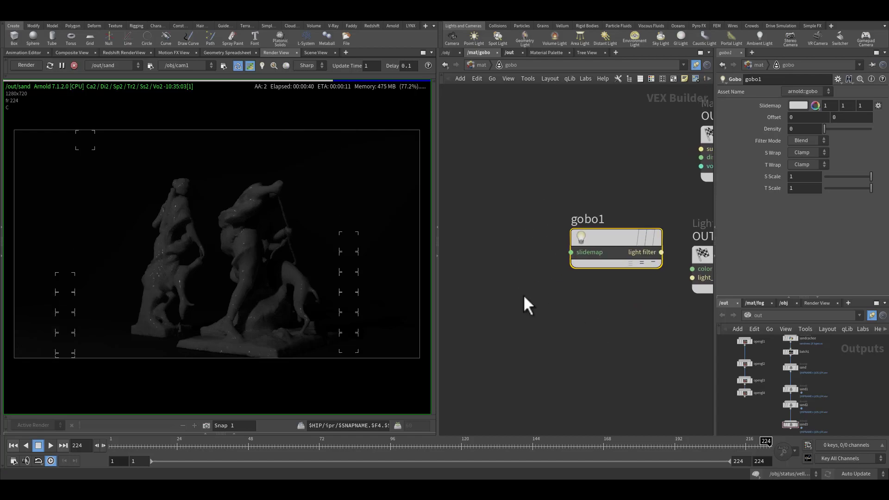
# Step: Place an Image texture node image1 to the left of gobo1
pyautogui.press('Tab')
pyautogui.moveTo(560, 355)
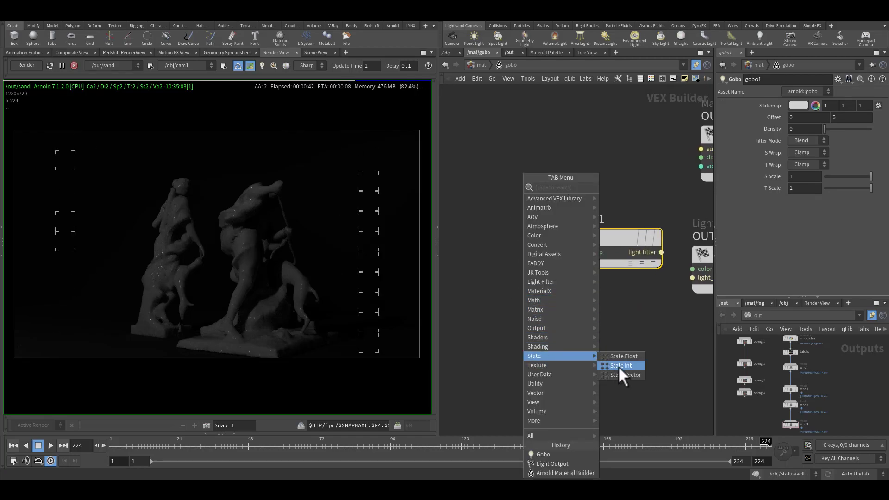
pyautogui.click(632, 401)
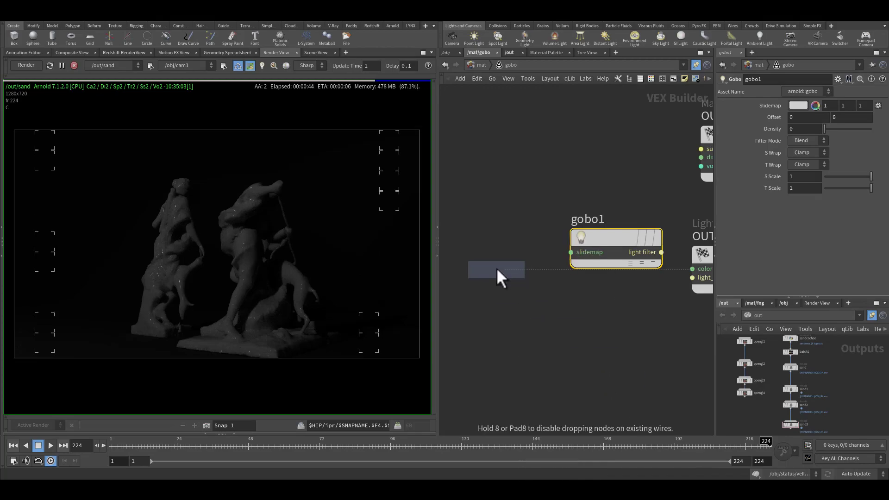
pyautogui.click(484, 239)
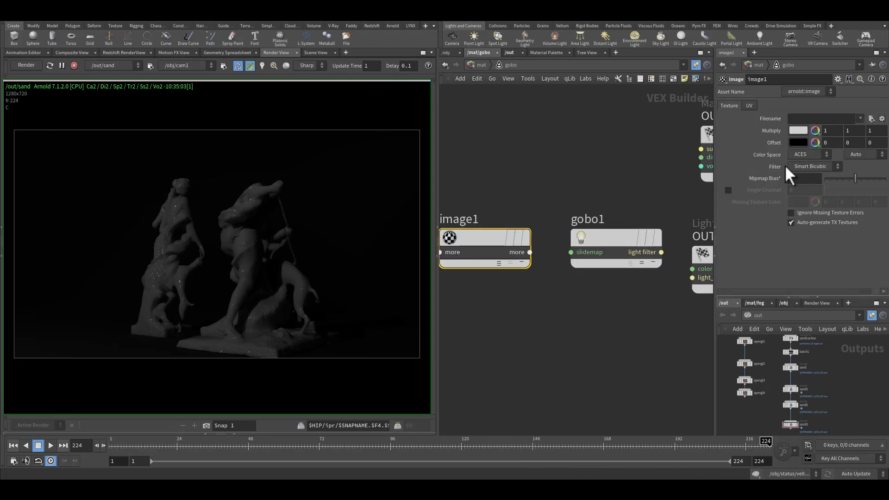
# Step: Open image1's Filename browser, paste the gobo textures path and go up to Gobos Light Textures
pyautogui.click(871, 119)
pyautogui.tripleClick(742, 28)
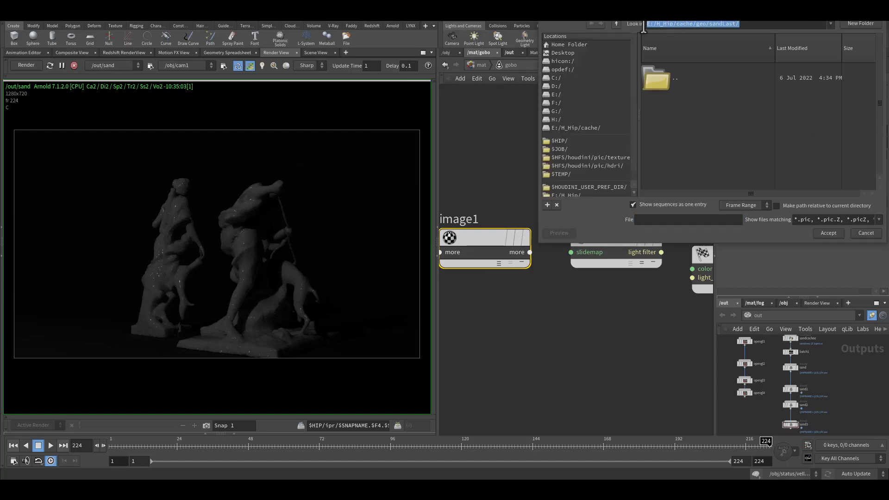
pyautogui.write('E:\\Textures\\Gobos Light Textures\\windows')
pyautogui.press('Return')
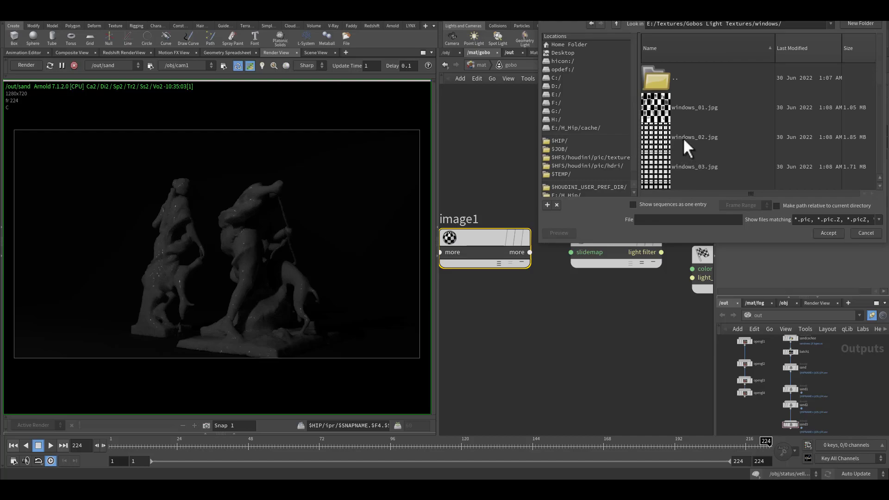
pyautogui.click(694, 140)
pyautogui.scroll(-3, 698, 165)
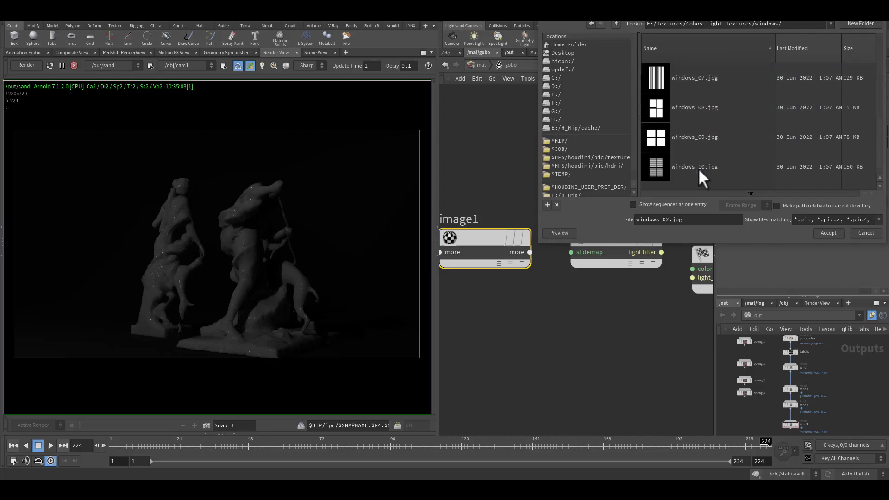
pyautogui.scroll(5, 699, 168)
pyautogui.click(672, 82)
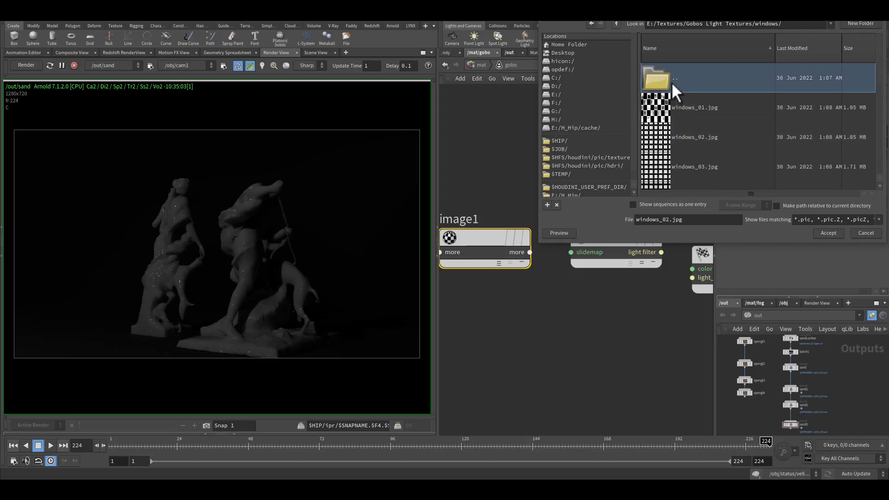
pyautogui.doubleClick(672, 82)
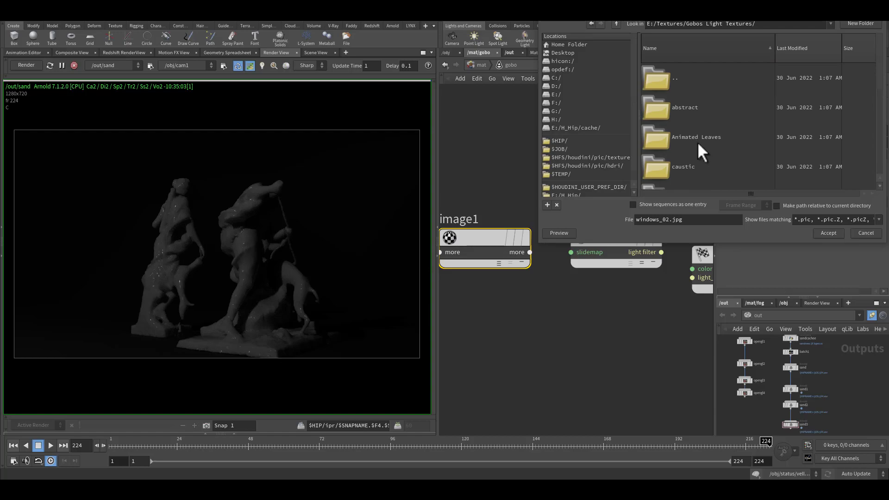
# Step: Look through the abstract, Geometric and Grid gobo folders for a suitable texture
pyautogui.doubleClick(679, 112)
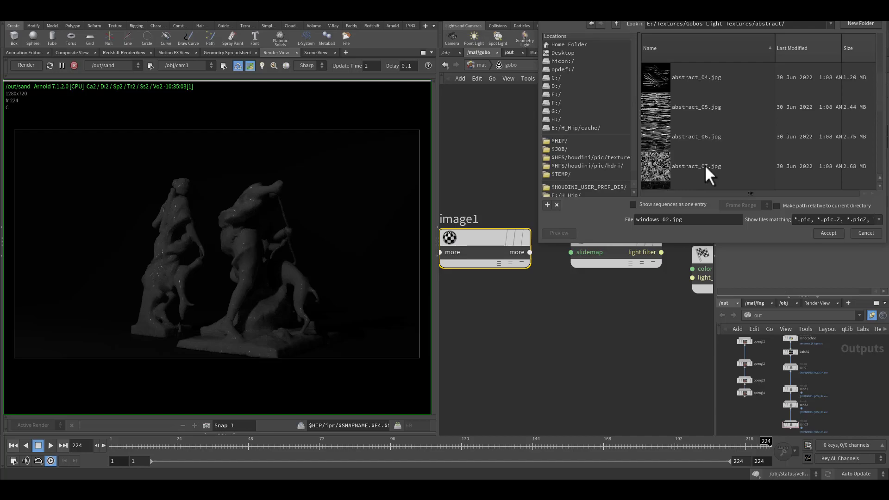
pyautogui.doubleClick(674, 83)
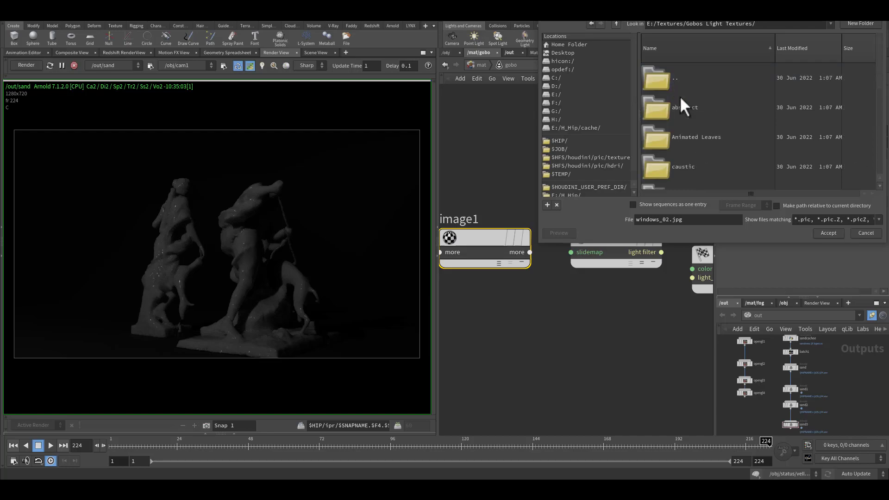
pyautogui.doubleClick(691, 163)
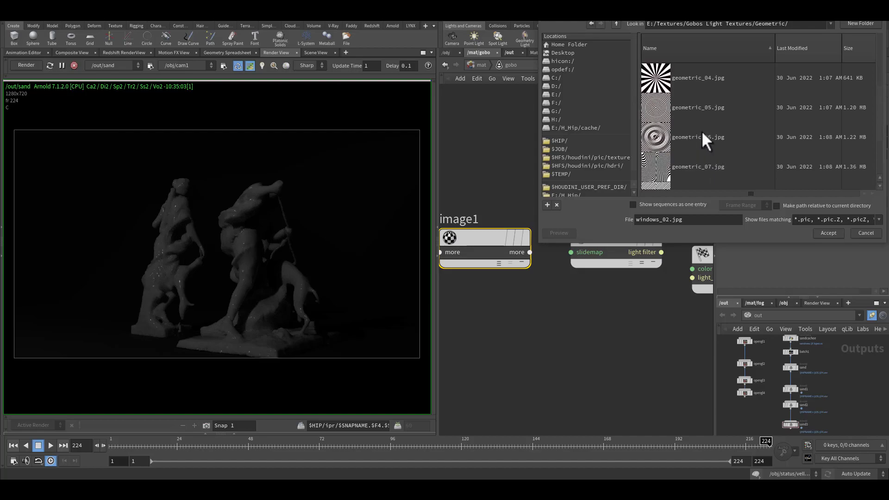
pyautogui.scroll(3, 686, 118)
pyautogui.doubleClick(677, 83)
pyautogui.scroll(-2, 705, 149)
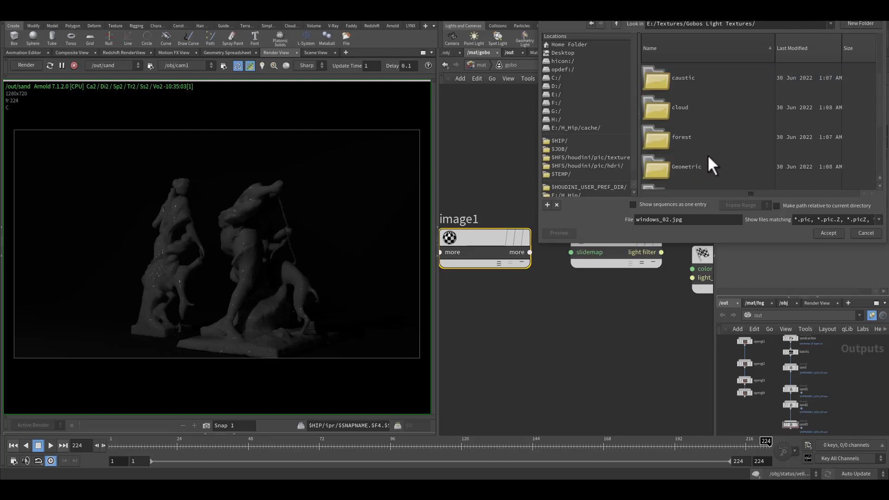
pyautogui.scroll(-1, 701, 157)
pyautogui.doubleClick(681, 111)
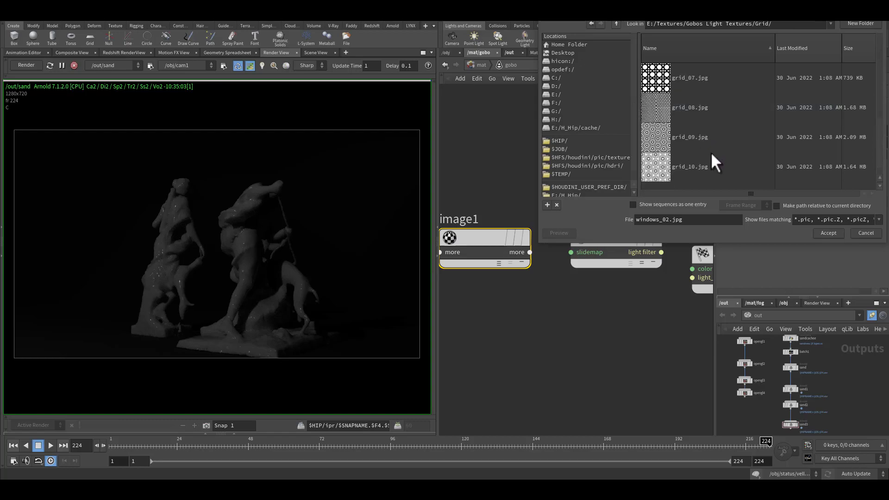
pyautogui.scroll(1, 712, 154)
pyautogui.doubleClick(680, 84)
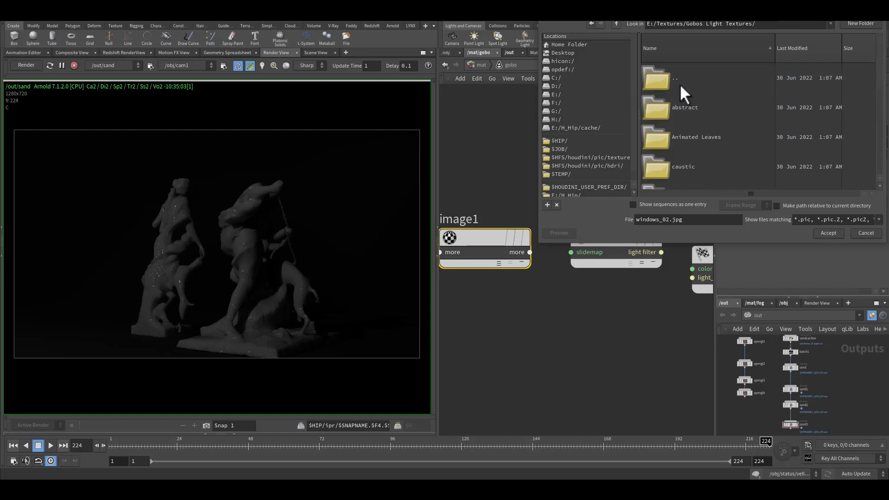
# Step: Choose forest/Forest_09.jpg as image1's texture and accept
pyautogui.click(693, 140)
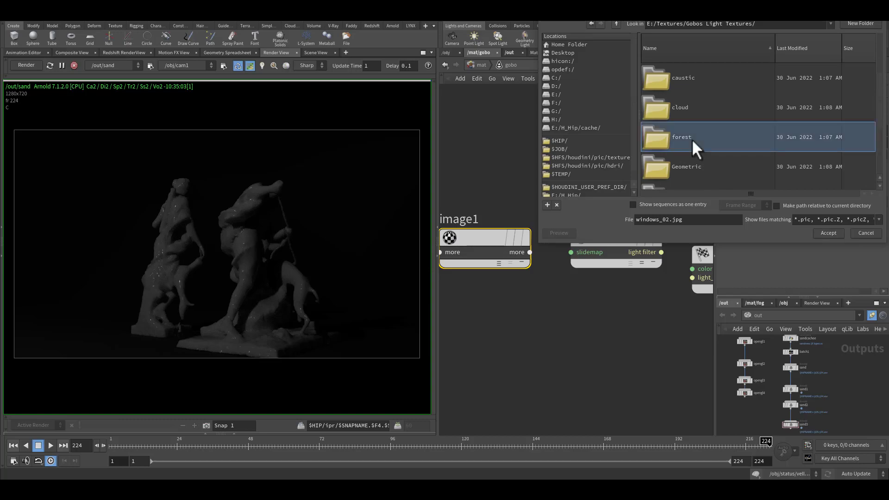
pyautogui.doubleClick(712, 144)
pyautogui.scroll(-4, 709, 159)
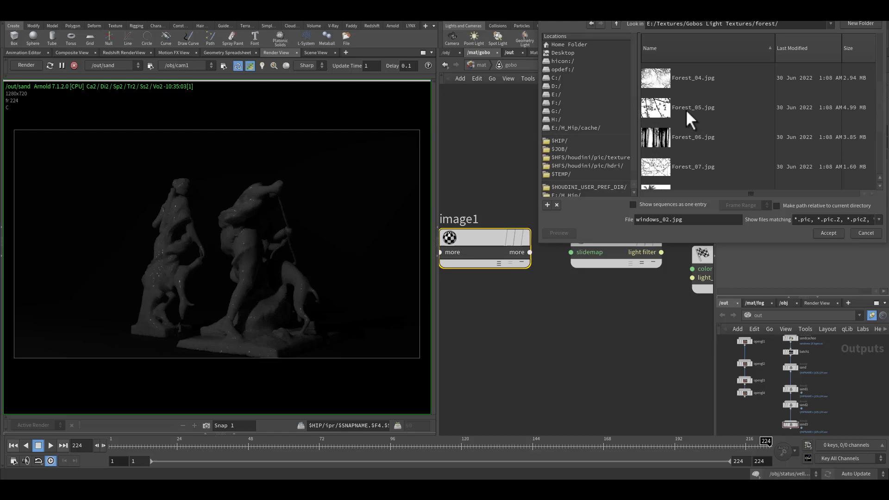
pyautogui.scroll(-3, 713, 150)
pyautogui.click(693, 141)
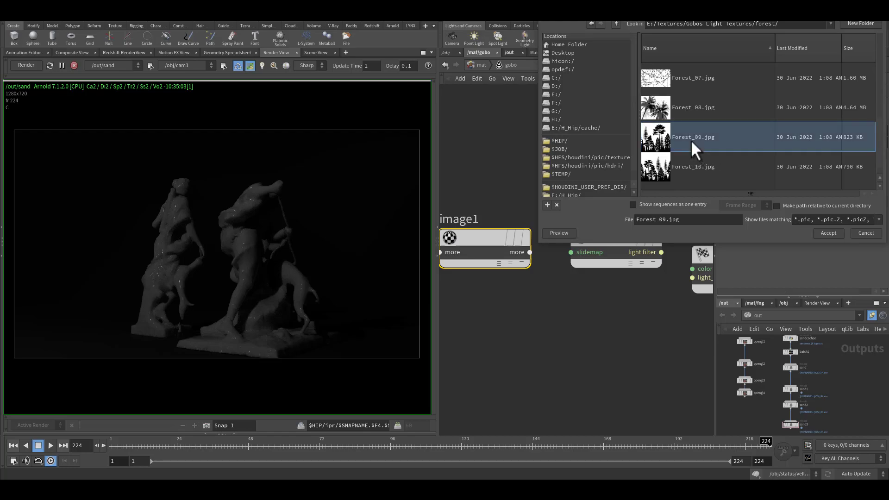
pyautogui.click(828, 232)
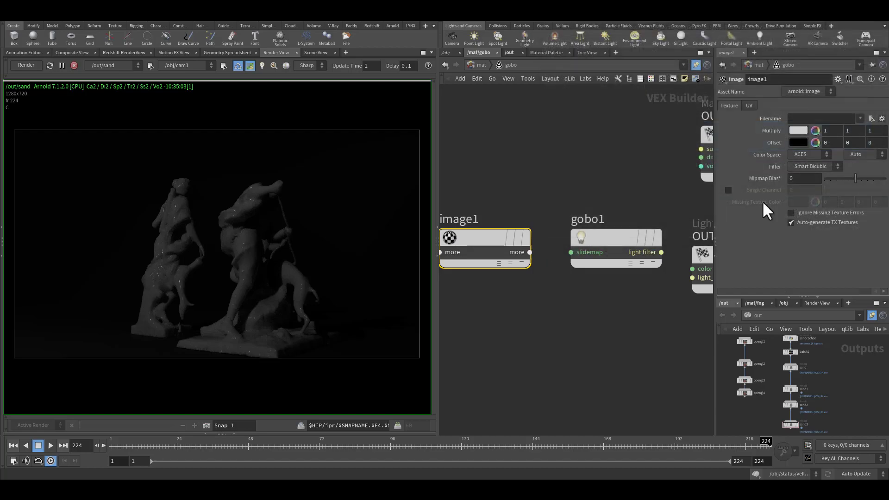
# Step: Wire image1's rgba into gobo1's slidemap and gobo1 into OUT_light's light_filter1
pyautogui.click(74, 66)
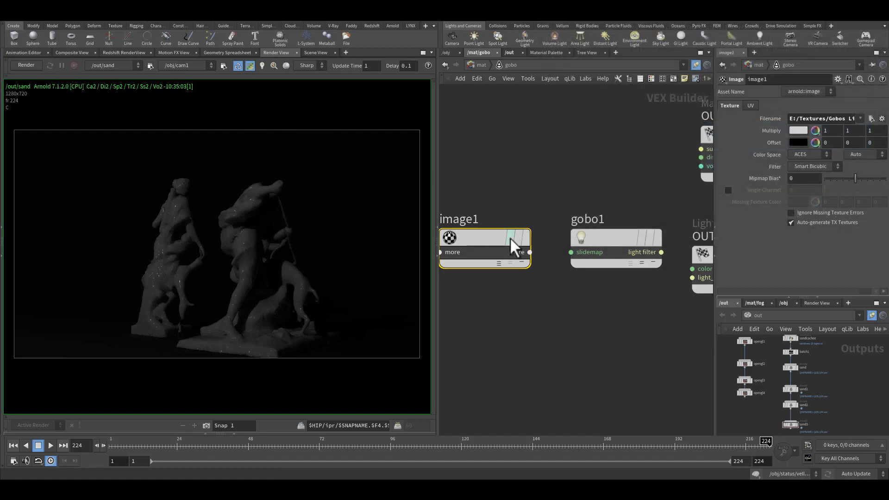
pyautogui.click(530, 253)
pyautogui.click(540, 272)
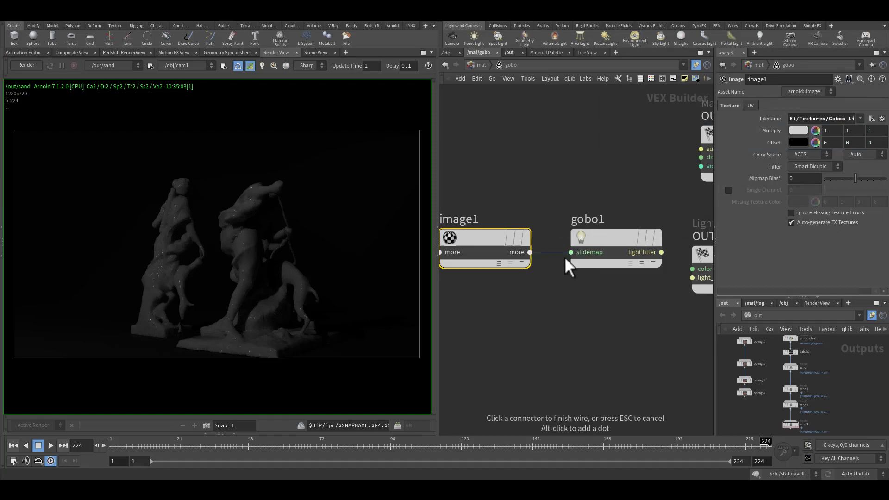
pyautogui.click(572, 252)
pyautogui.moveTo(581, 277); pyautogui.dragTo(525, 279, button='middle')
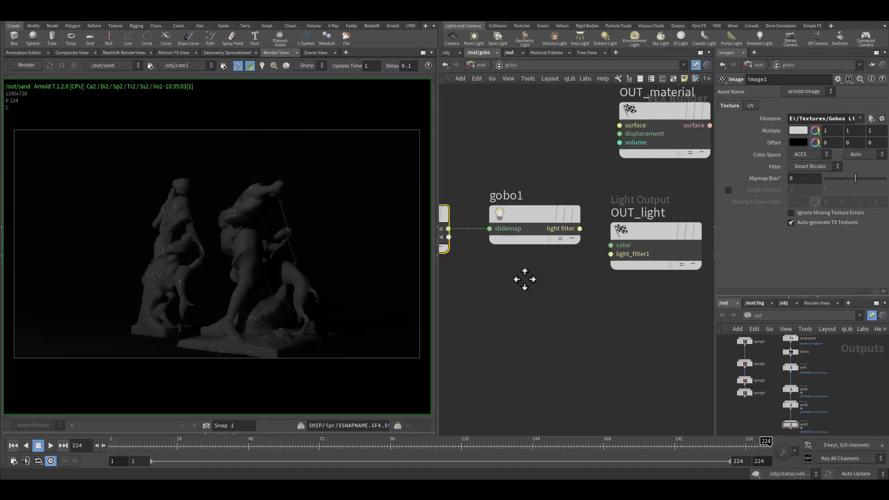
pyautogui.click(577, 228)
pyautogui.click(602, 256)
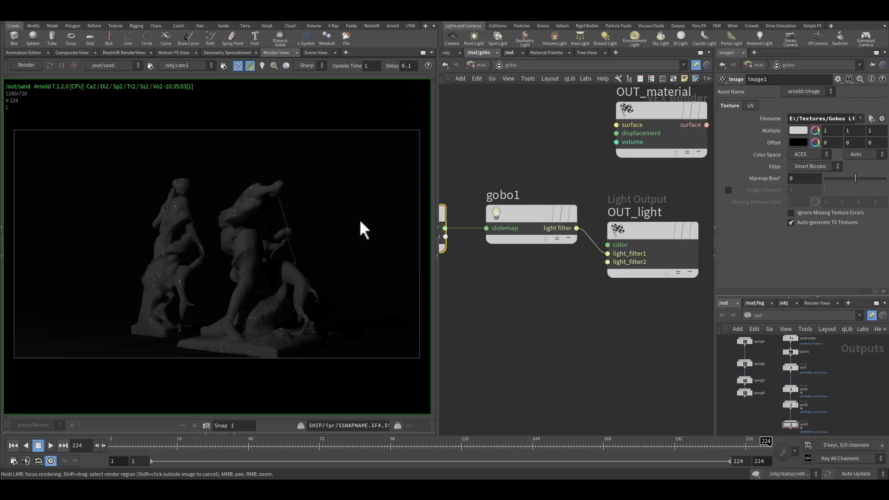
# Step: Run and stop a test render, then return to the 3D scene view
pyautogui.click(18, 66)
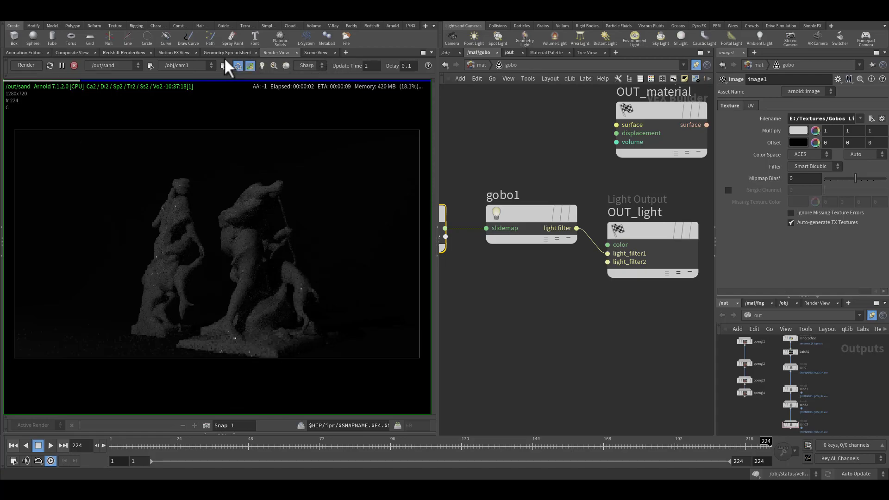
pyautogui.click(74, 65)
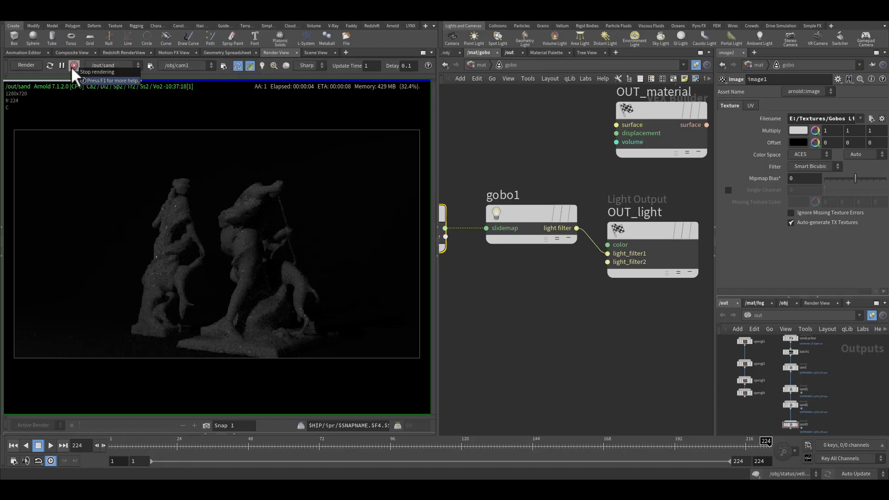
pyautogui.click(311, 54)
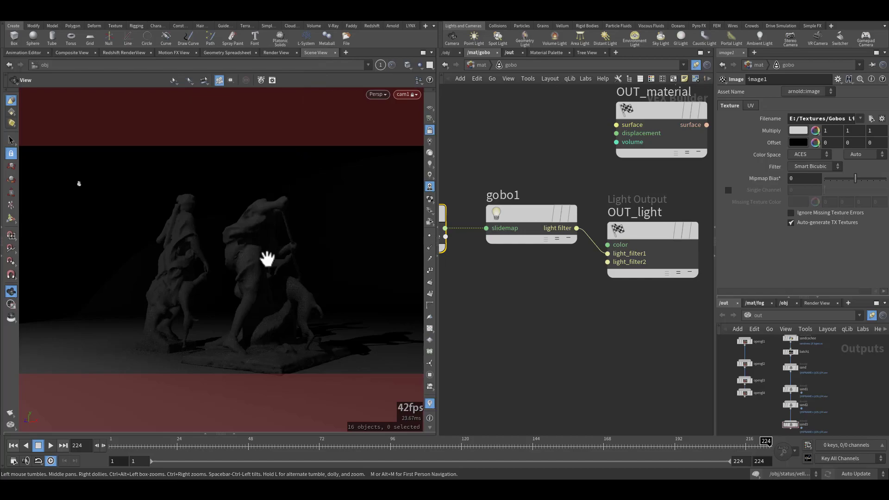
# Step: Orbit to see the spotlight cone, then re-render the statues in Render View
pyautogui.moveTo(255, 276); pyautogui.dragTo(238, 307)
pyautogui.click(273, 53)
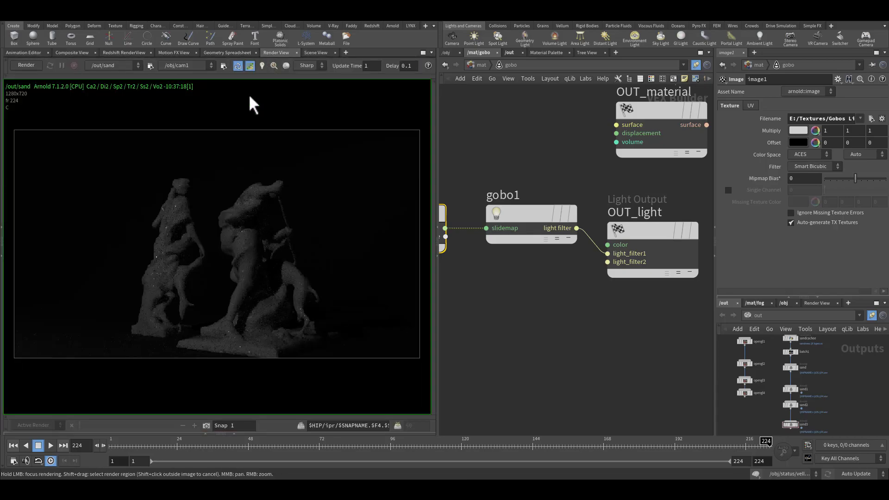
pyautogui.click(28, 66)
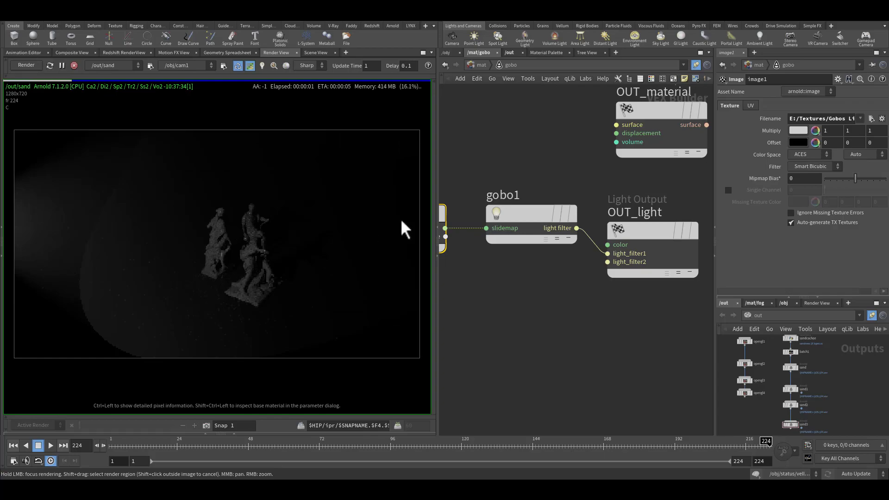
# Step: At /obj, select Arnold_Test_Light and set its intensity to 100
pyautogui.click(459, 53)
pyautogui.moveTo(550, 243); pyautogui.dragTo(612, 293)
pyautogui.write('100')
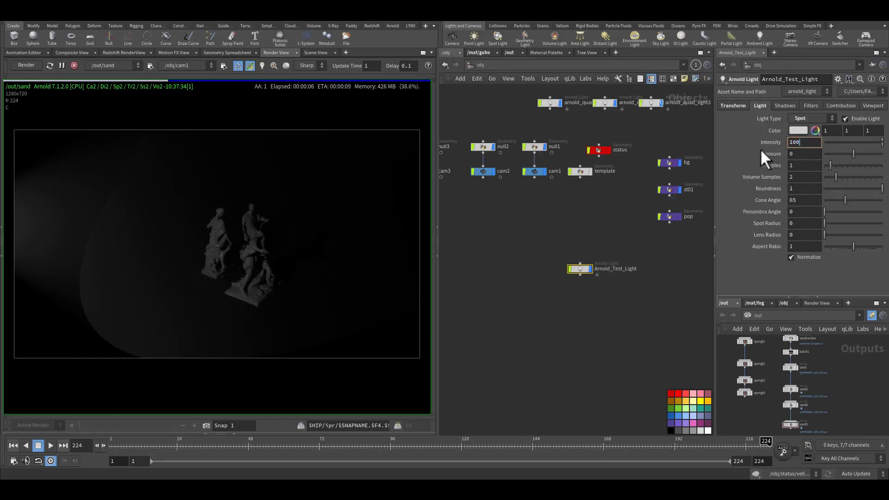
pyautogui.press('Return')
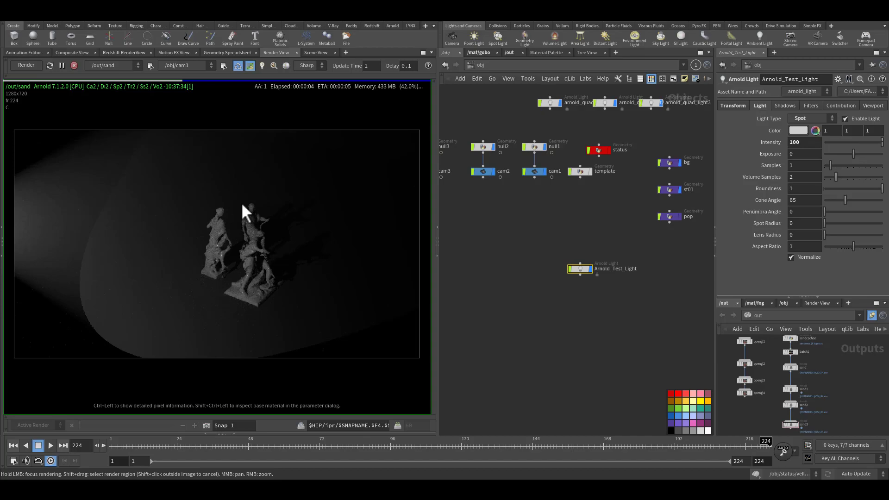
pyautogui.moveTo(522, 235); pyautogui.dragTo(628, 298)
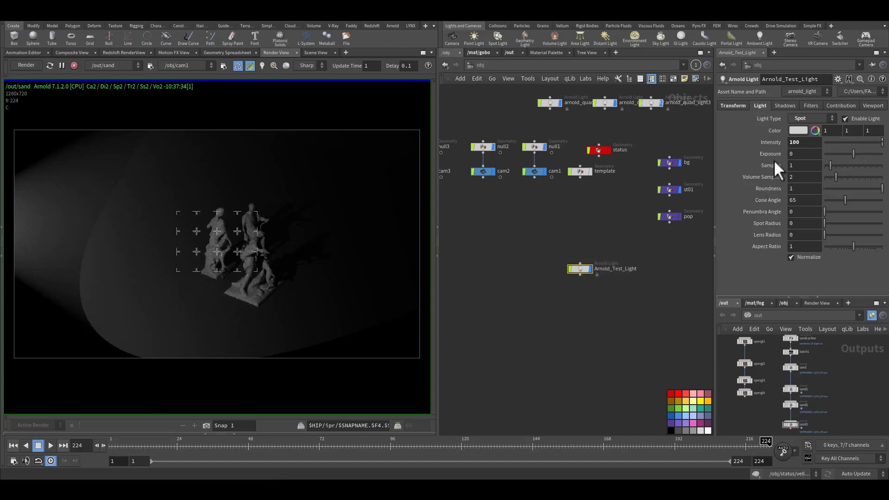
# Step: Set Arnold_Test_Light's light filter to /mat/gobo and re-render to see the leafy gobo pattern
pyautogui.click(808, 105)
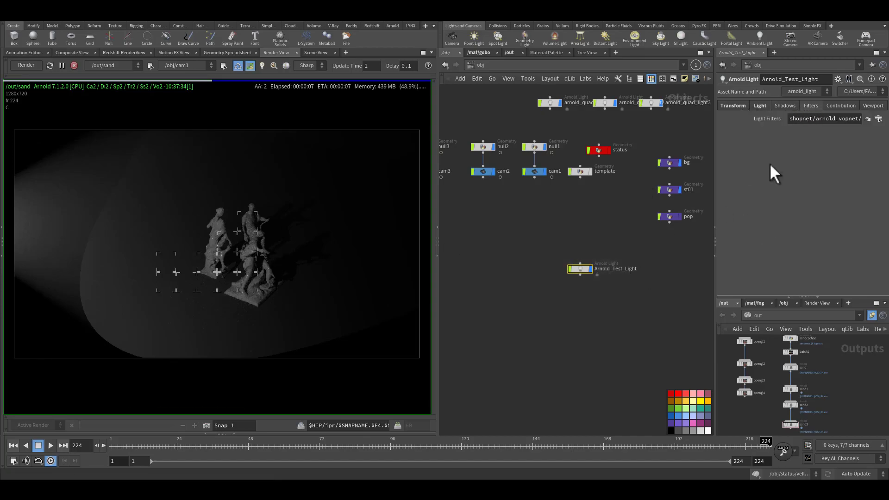
pyautogui.click(878, 119)
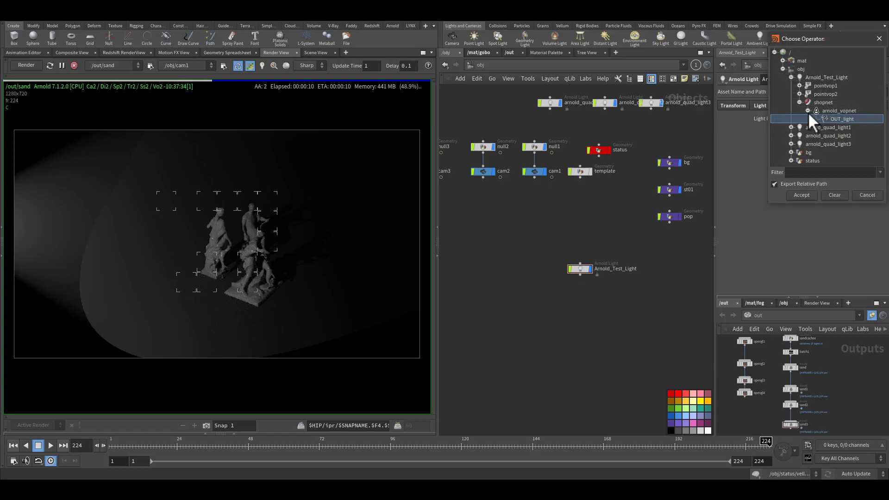
pyautogui.click(783, 61)
pyautogui.click(812, 86)
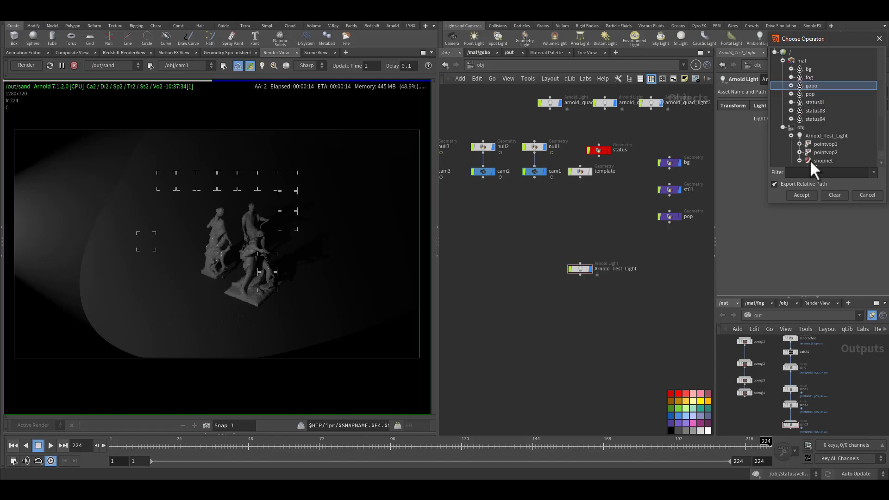
pyautogui.click(802, 195)
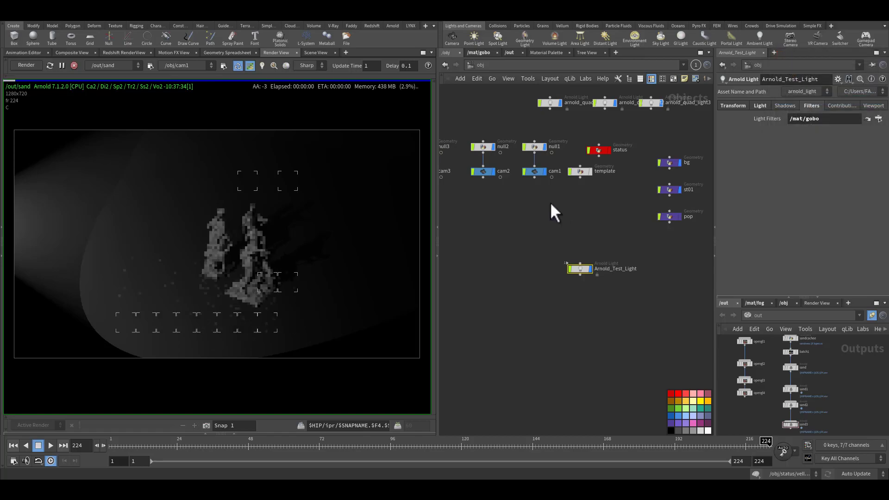
pyautogui.click(30, 64)
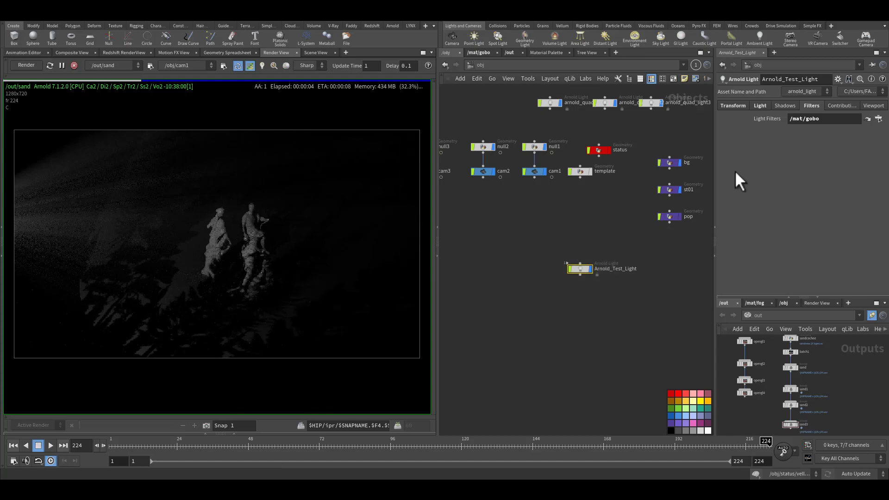
# Step: Set Arnold_Test_Light's intensity to 400
pyautogui.click(761, 105)
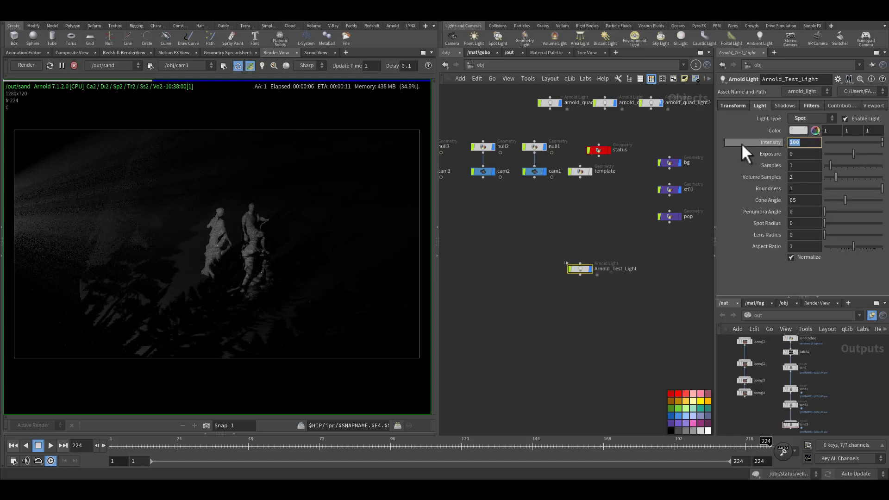
pyautogui.write('400')
pyautogui.press('Return')
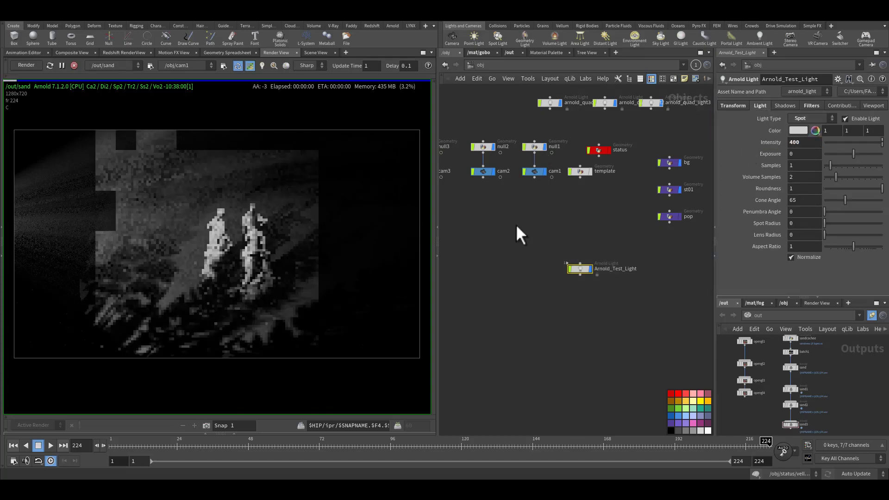
# Step: Tint the light a pale warm orange using a colour-temperature preset
pyautogui.click(796, 131)
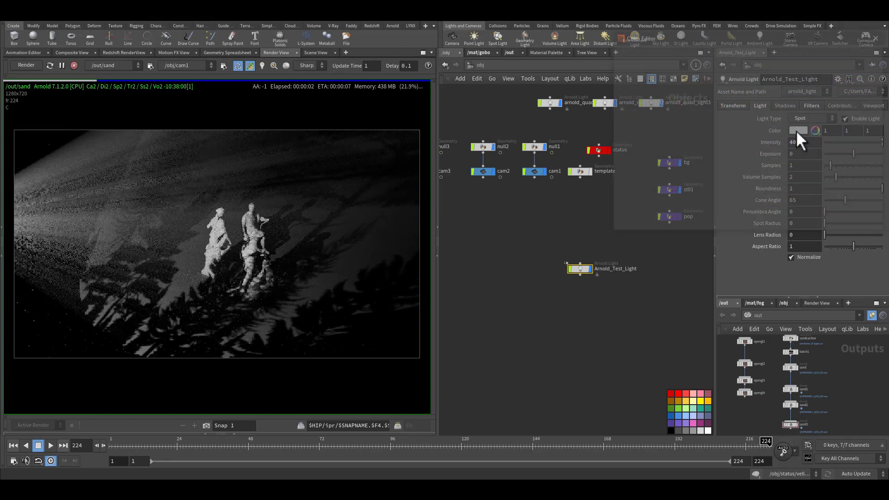
pyautogui.click(688, 180)
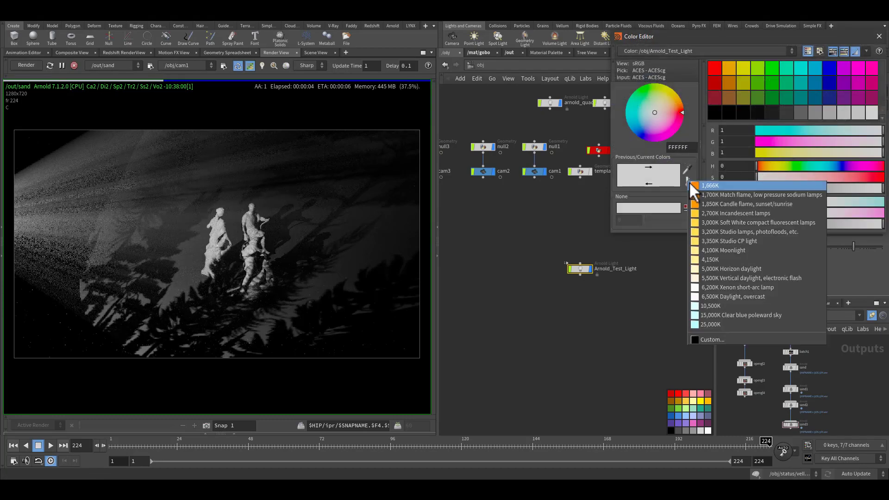
pyautogui.click(722, 236)
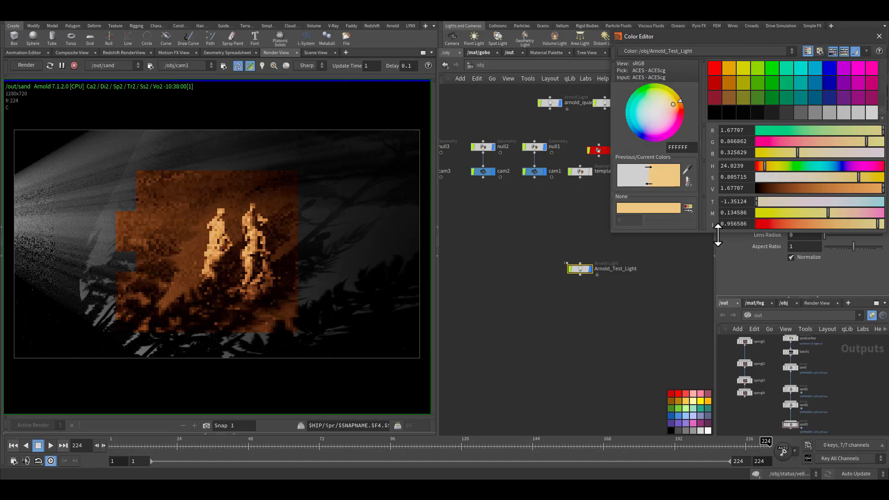
pyautogui.click(689, 181)
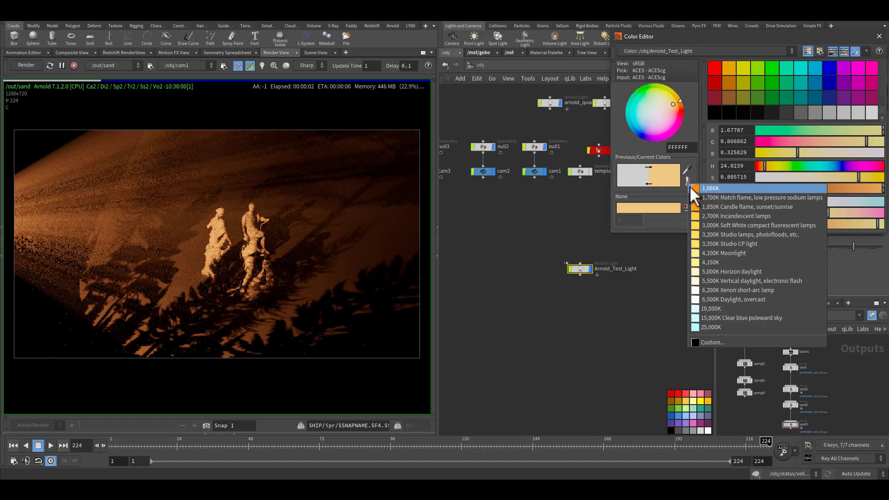
pyautogui.click(710, 260)
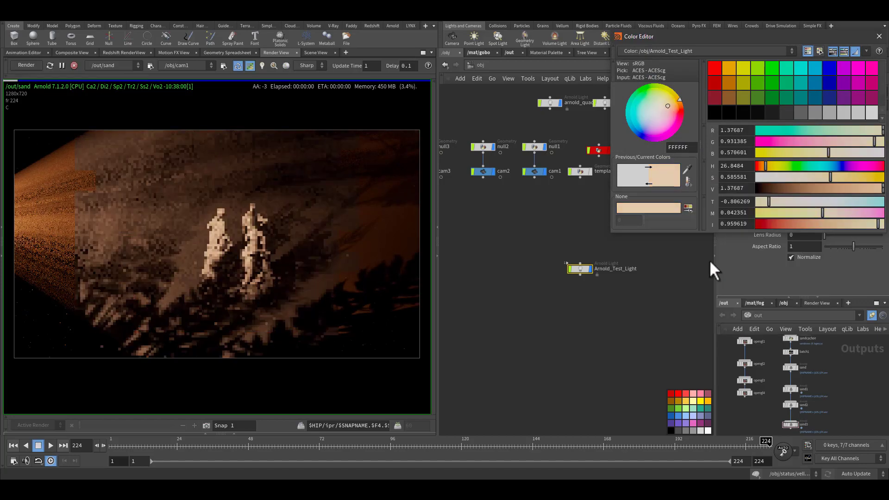
pyautogui.click(879, 36)
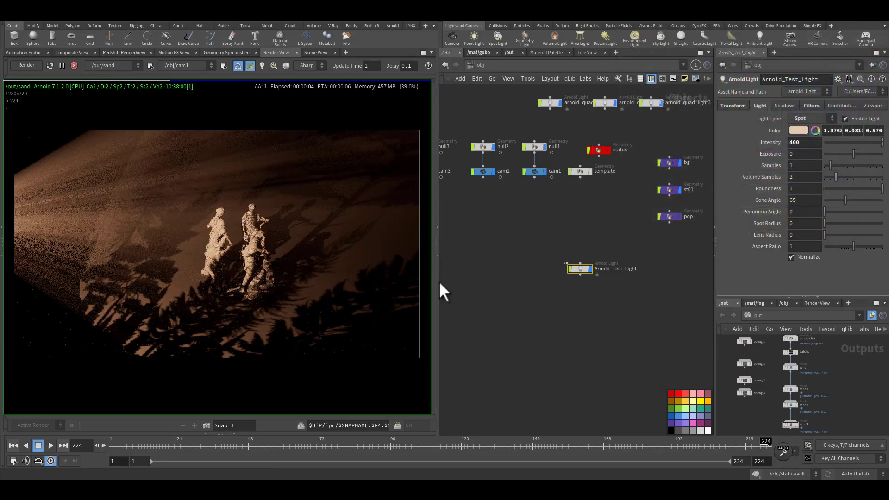
# Step: Widen the render preview, zoom and frame it on the statues, then go to the /mat/gobo network
pyautogui.moveTo(438, 281); pyautogui.dragTo(511, 286)
pyautogui.scroll(2, 366, 258)
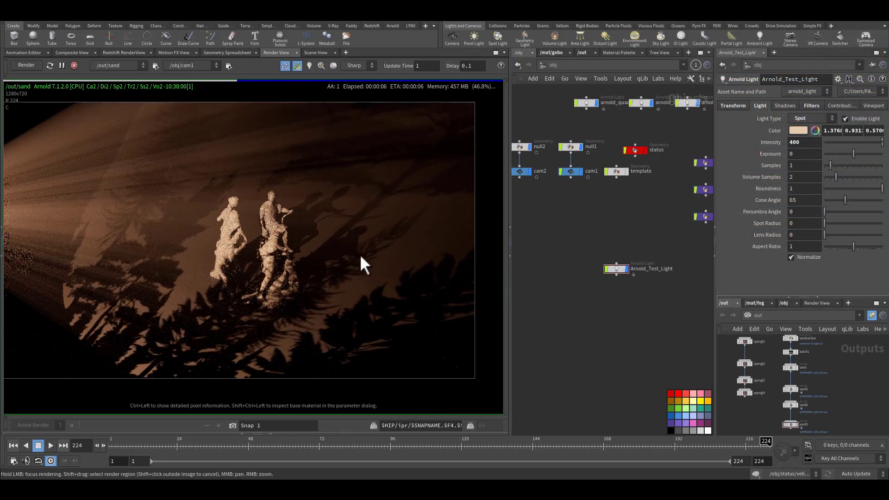
pyautogui.moveTo(360, 254); pyautogui.dragTo(387, 259, button='middle')
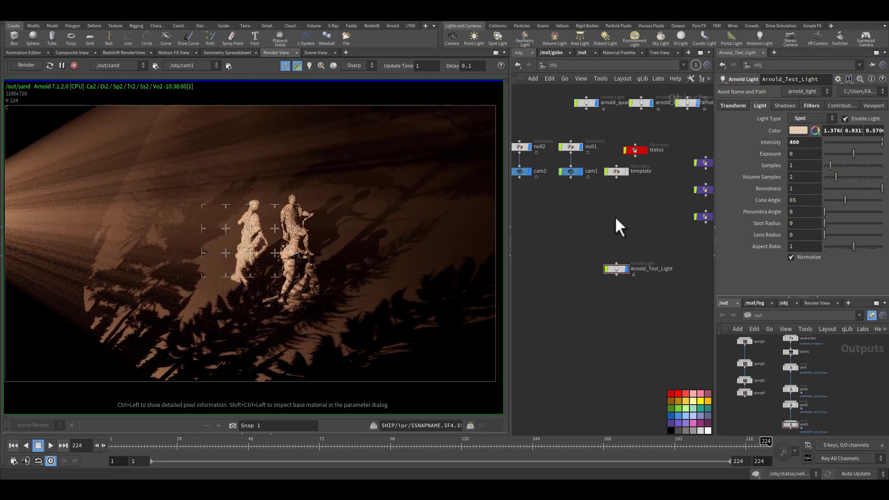
pyautogui.click(554, 52)
# Step: Select gobo1 and set its offset to 0.4 and S scale to about 0.703
pyautogui.click(599, 242)
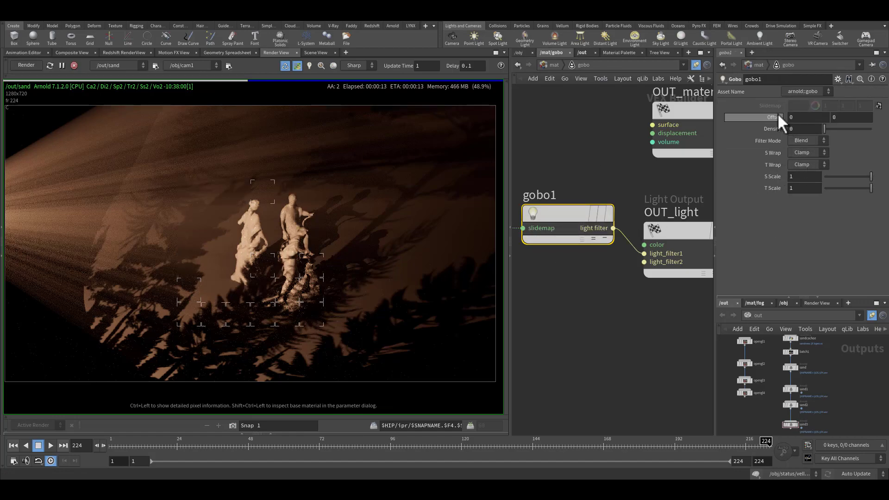
pyautogui.moveTo(769, 116)
pyautogui.mouseDown(button='middle')
pyautogui.moveTo(769, 126)
pyautogui.moveTo(794, 115)
pyautogui.moveTo(771, 110)
pyautogui.mouseUp(button='middle')
pyautogui.moveTo(872, 176)
pyautogui.mouseDown()
pyautogui.moveTo(839, 176)
pyautogui.moveTo(883, 187)
pyautogui.mouseUp()
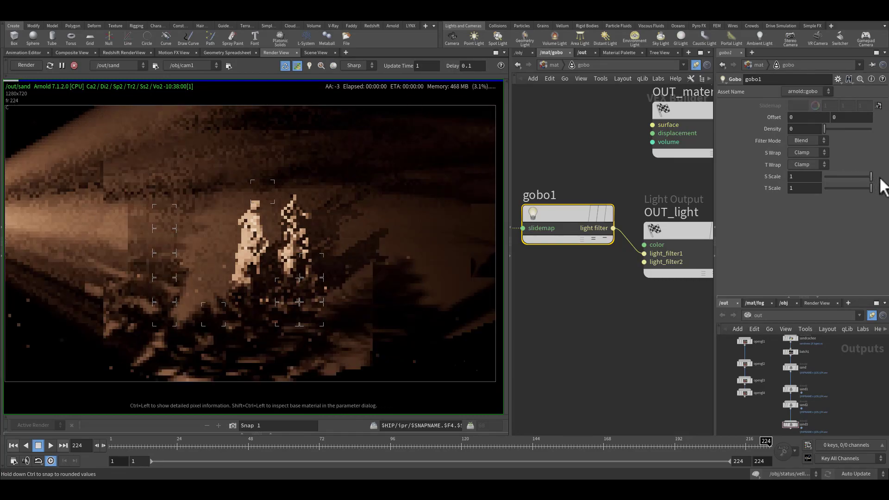
pyautogui.moveTo(663, 178); pyautogui.dragTo(615, 178, button='middle')
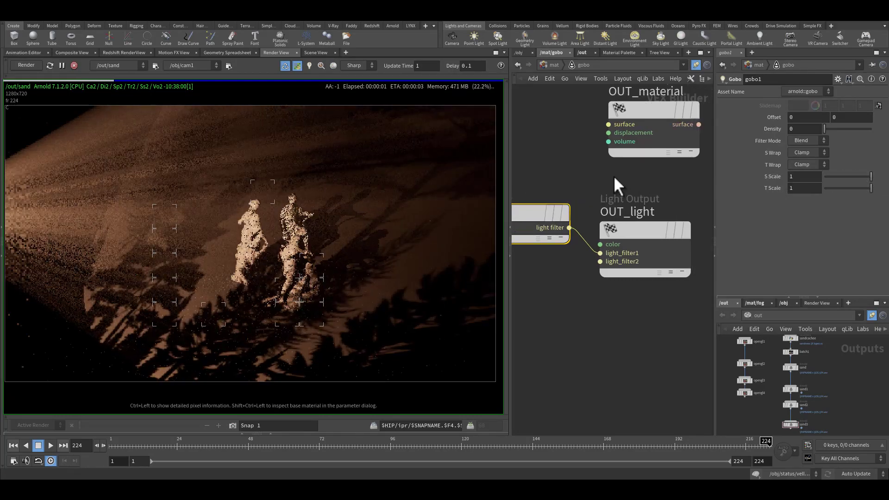
# Step: Try gobo1's Filter Mode as Replace, Add, Sub and Mix, then settle on Blend
pyautogui.click(817, 141)
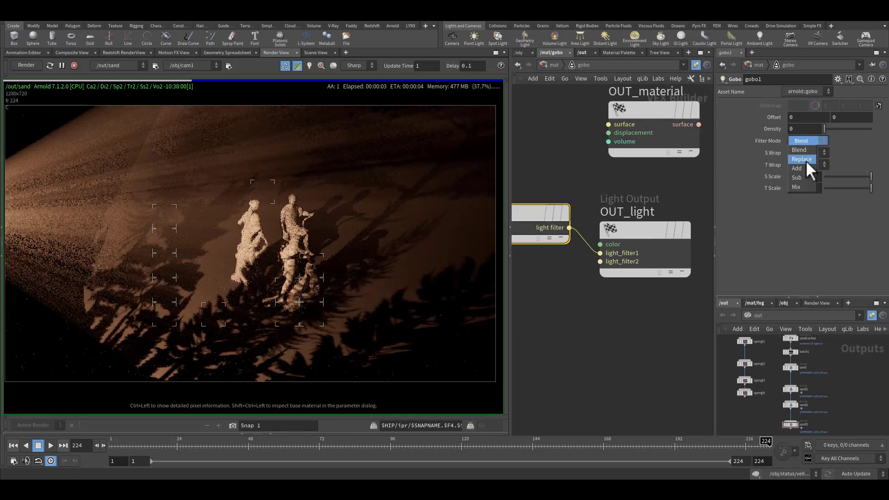
pyautogui.click(806, 160)
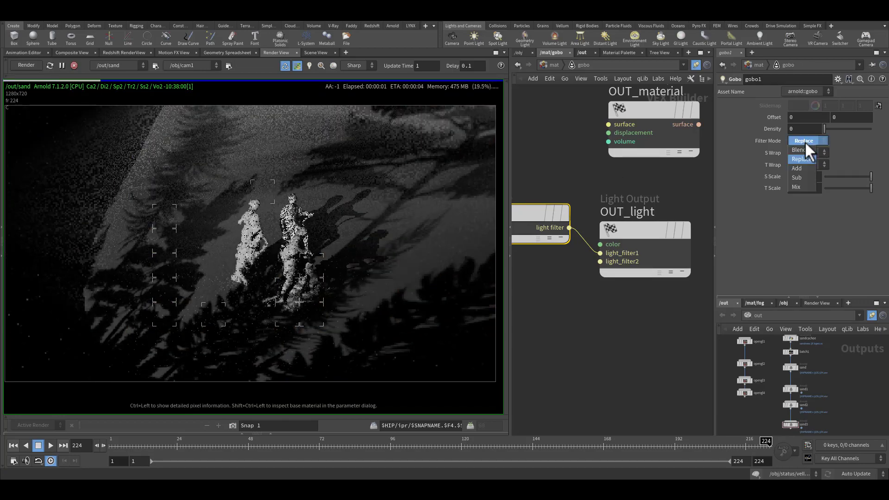
pyautogui.click(799, 167)
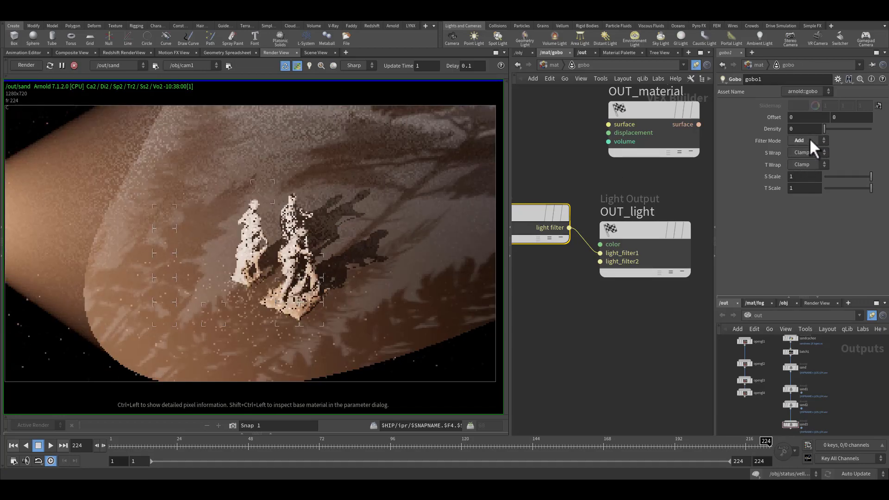
pyautogui.click(810, 138)
pyautogui.click(798, 174)
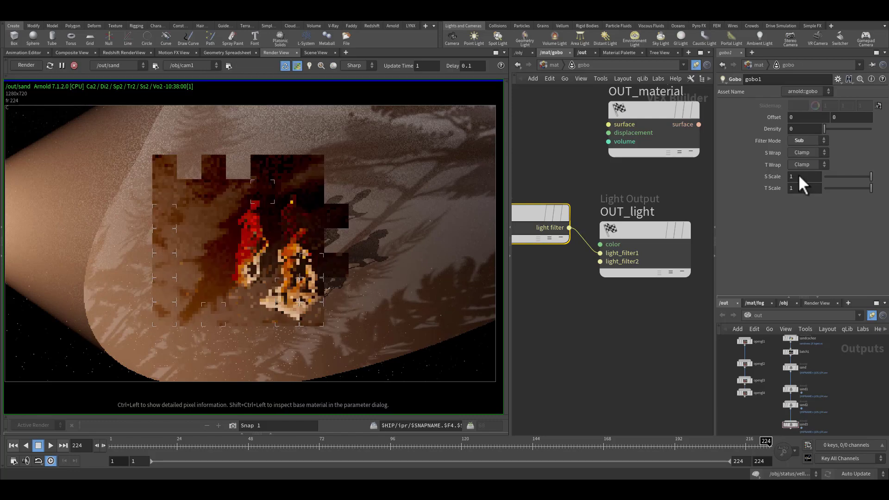
pyautogui.click(809, 140)
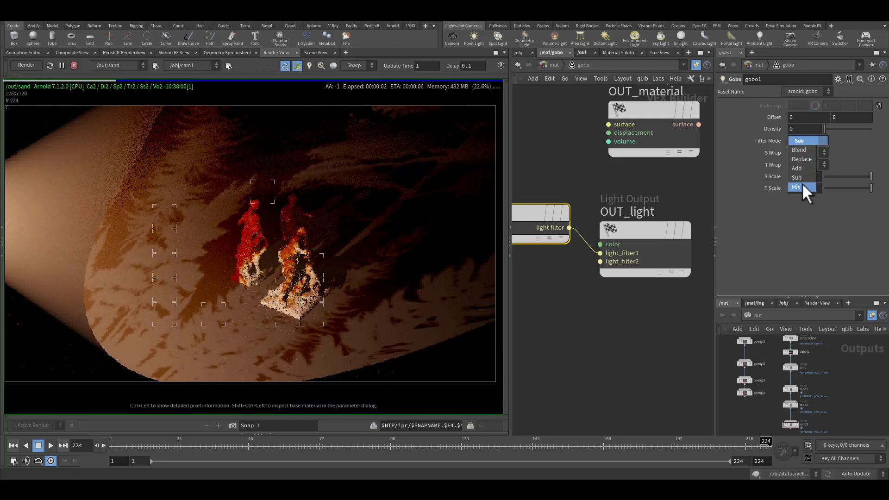
pyautogui.click(803, 186)
pyautogui.click(809, 142)
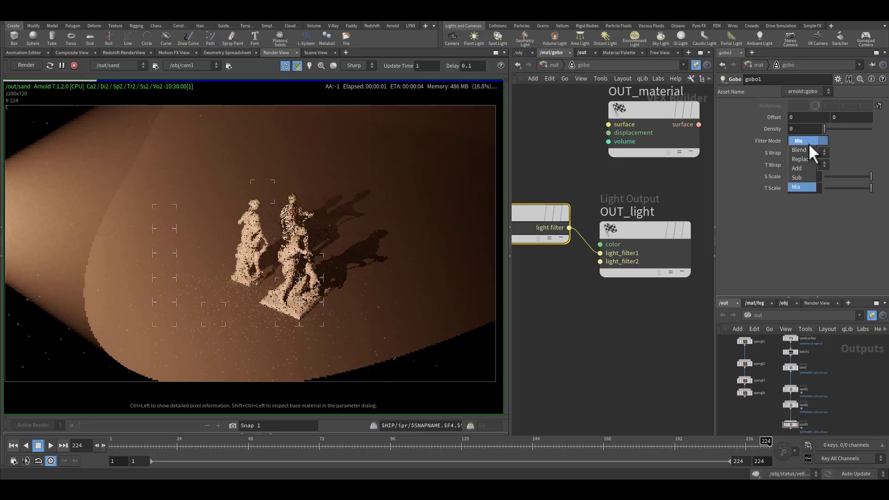
pyautogui.click(802, 151)
# Step: Cycle S Wrap through Black, Periodic and Mirror back to Clamp, adjust Density, then select image1
pyautogui.click(810, 154)
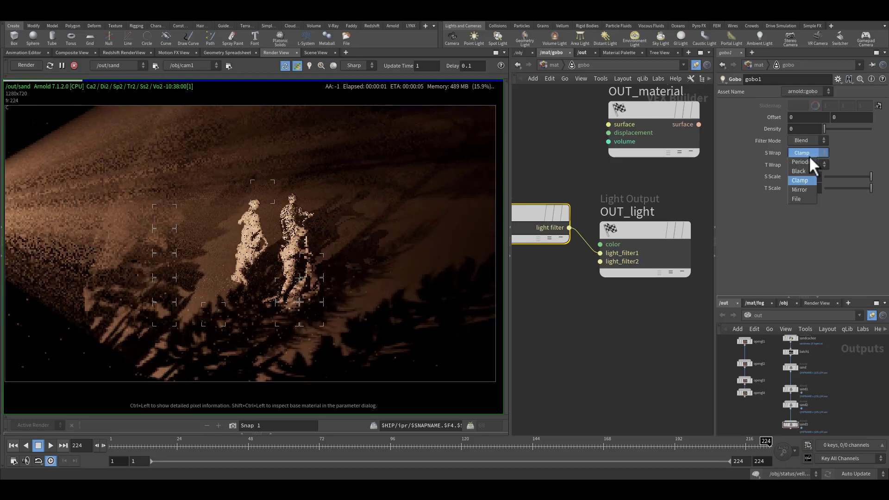
pyautogui.click(805, 169)
pyautogui.click(805, 152)
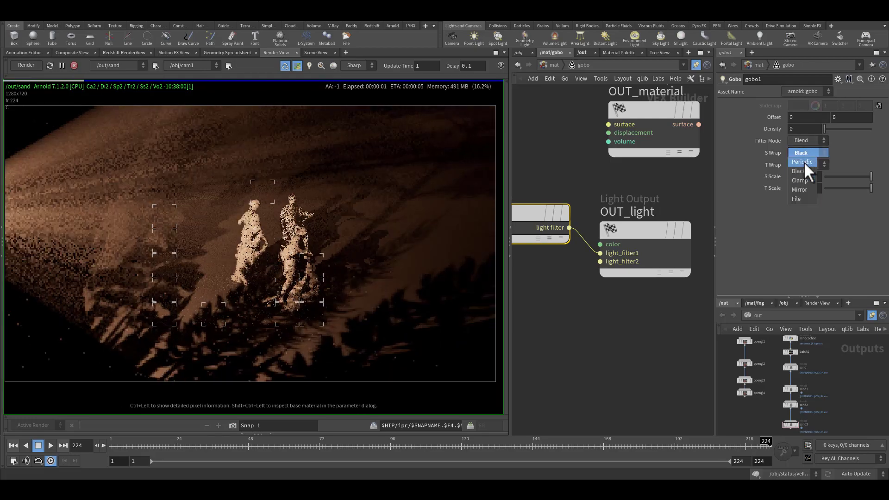
pyautogui.click(804, 162)
pyautogui.click(805, 153)
pyautogui.click(800, 190)
pyautogui.click(808, 147)
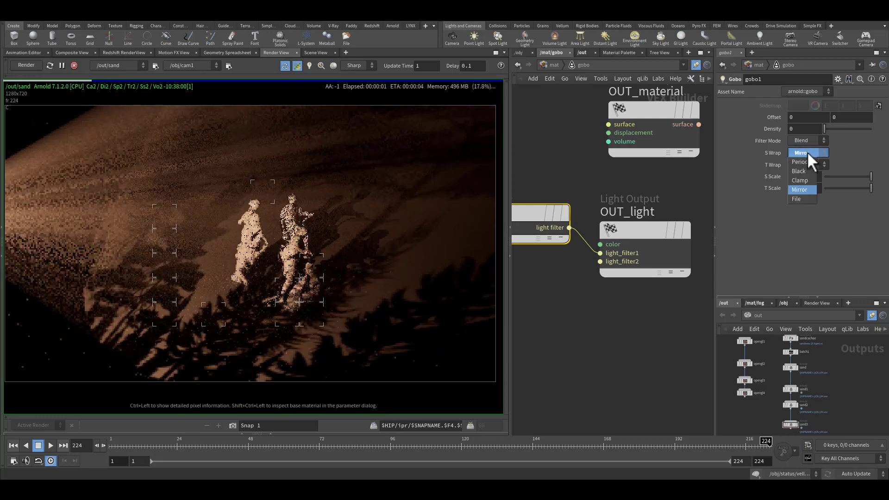
pyautogui.click(805, 180)
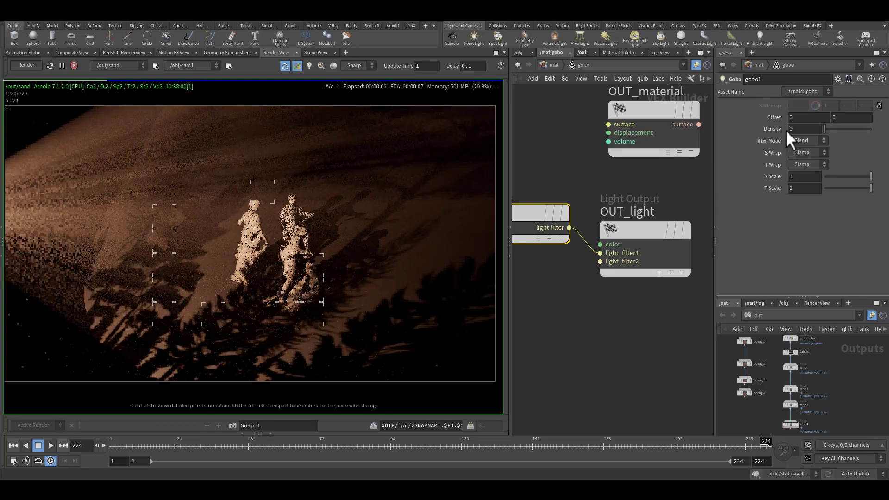
pyautogui.moveTo(824, 129); pyautogui.dragTo(801, 131)
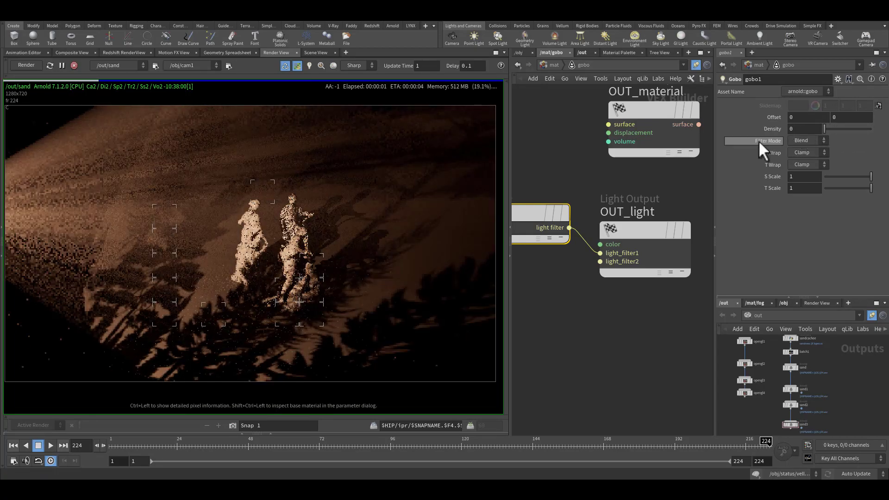
pyautogui.click(533, 209)
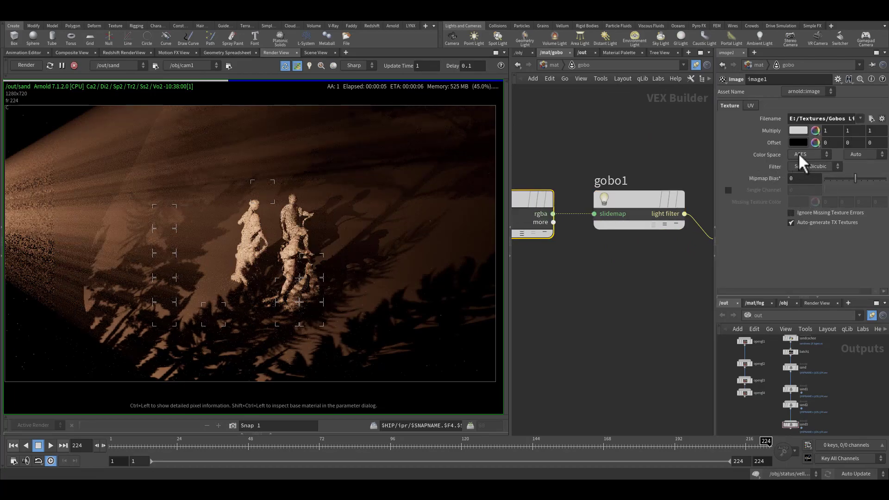
pyautogui.click(751, 106)
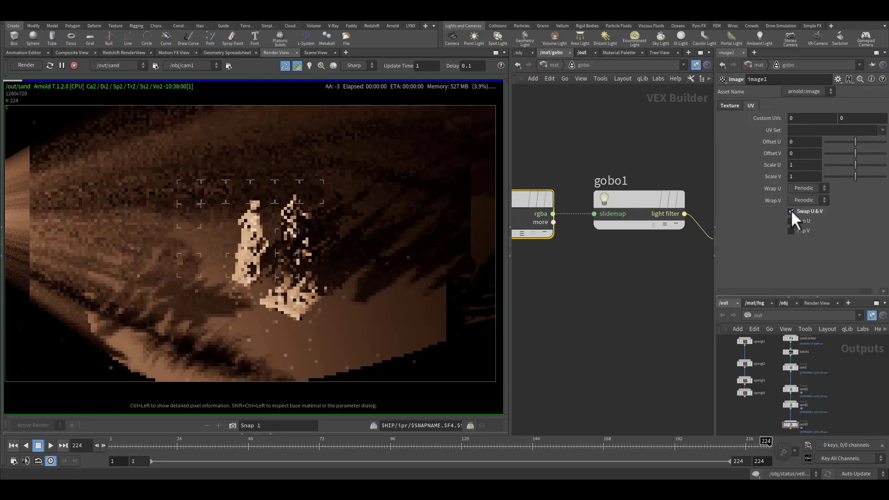
pyautogui.click(791, 220)
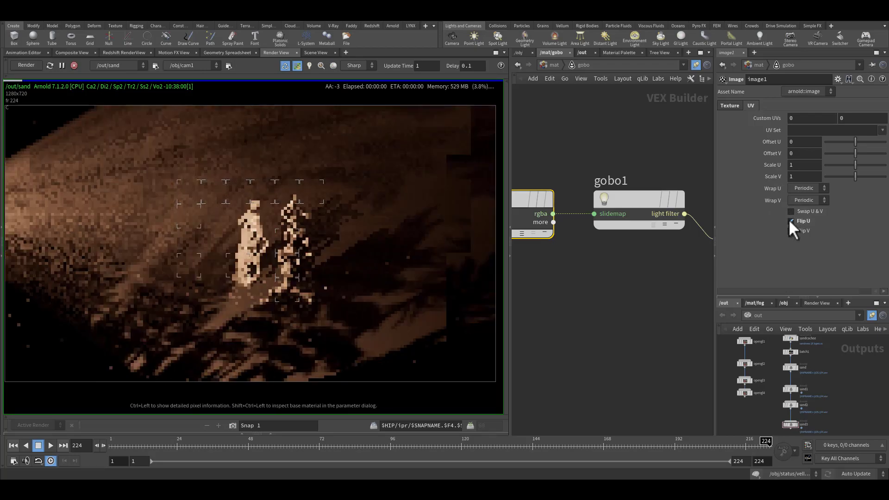
pyautogui.click(791, 231)
pyautogui.click(791, 231)
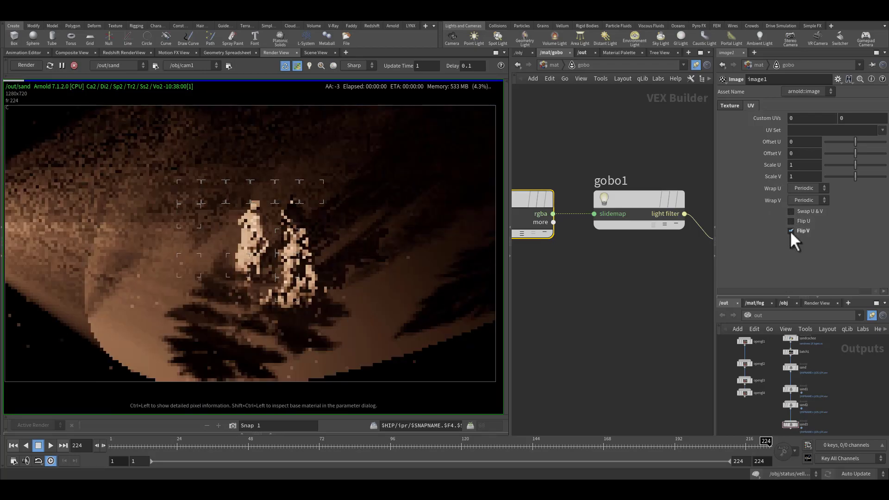
pyautogui.click(790, 231)
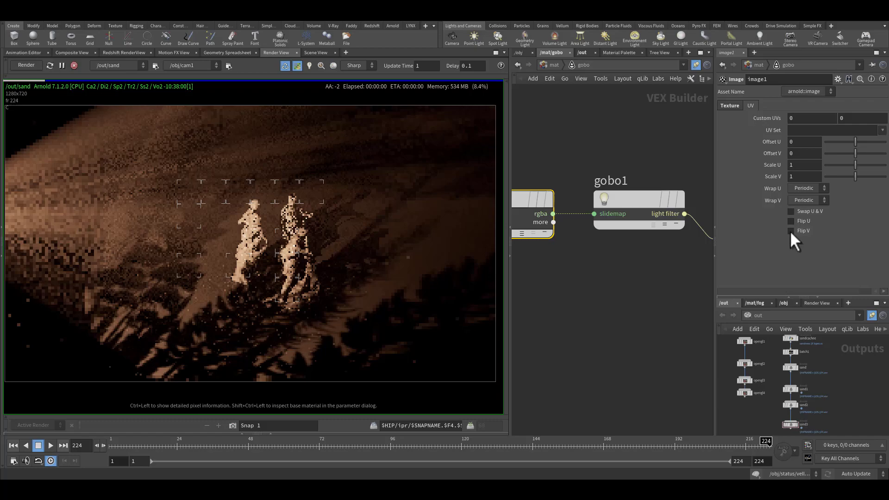
pyautogui.moveTo(572, 139); pyautogui.dragTo(652, 132, button='middle')
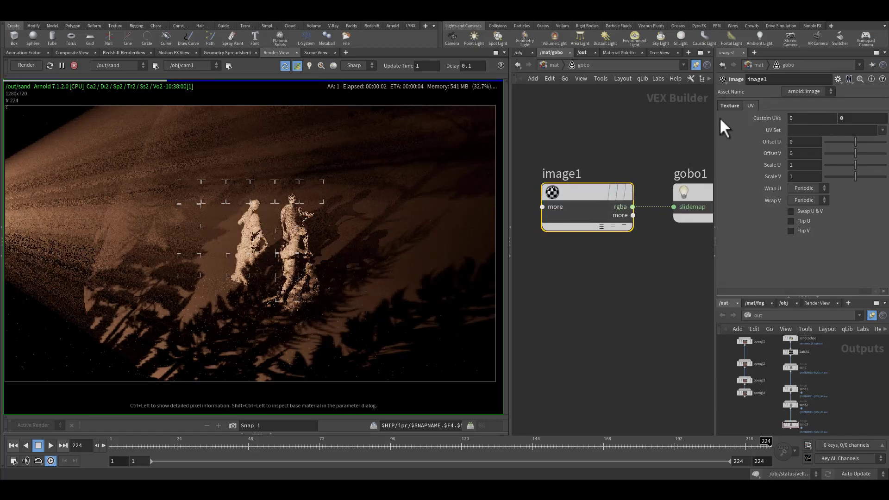
pyautogui.click(730, 105)
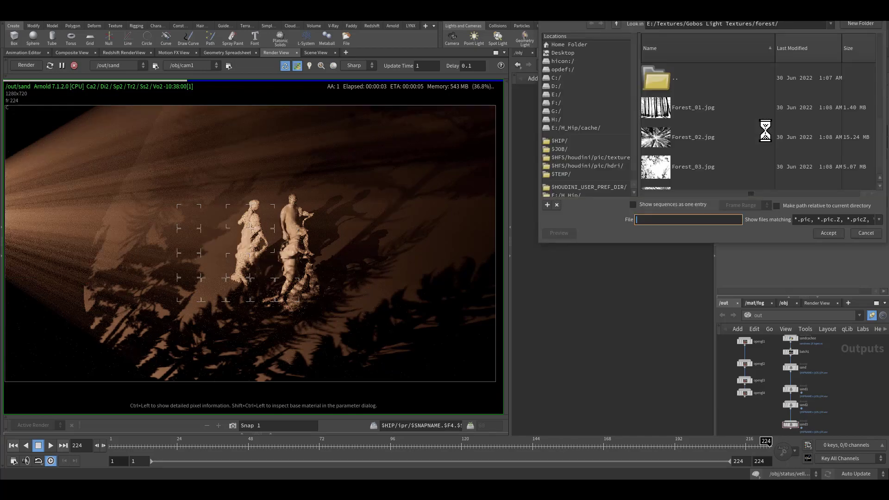
# Step: Load caustic/caustic_03.jpg as the gobo image and re-render
pyautogui.doubleClick(666, 85)
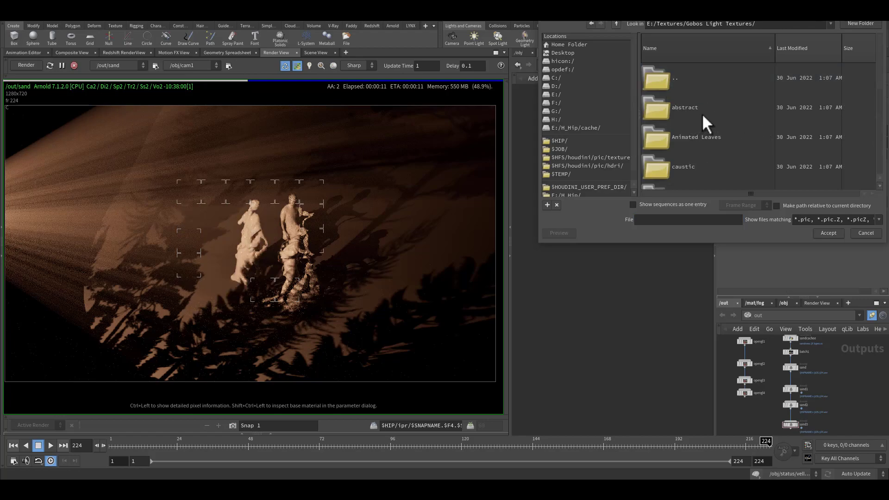
pyautogui.doubleClick(712, 138)
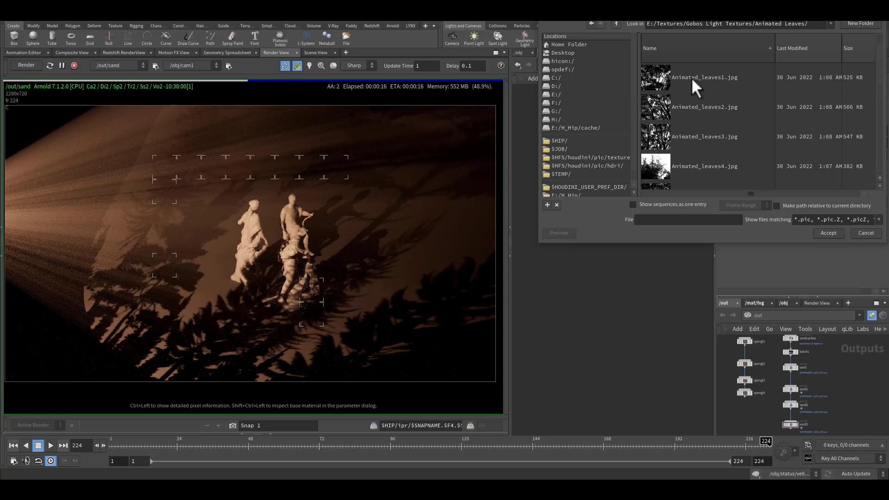
pyautogui.scroll(1, 691, 77)
pyautogui.doubleClick(683, 83)
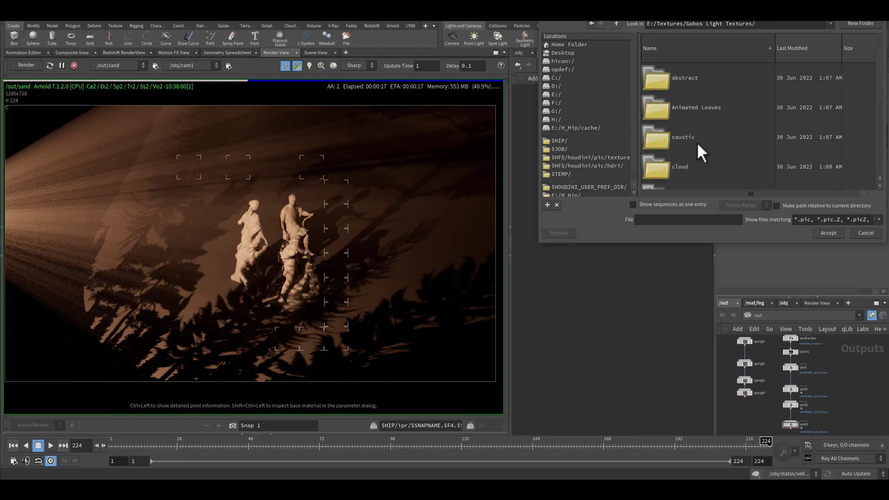
pyautogui.doubleClick(696, 141)
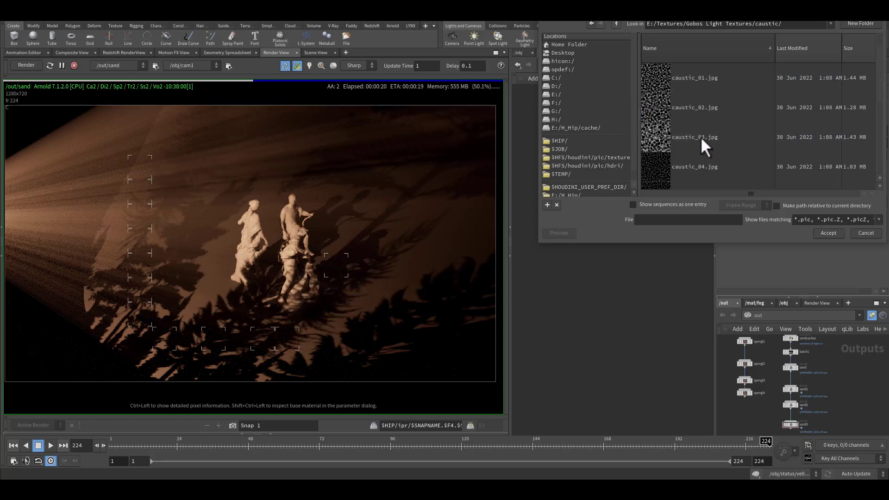
pyautogui.click(703, 146)
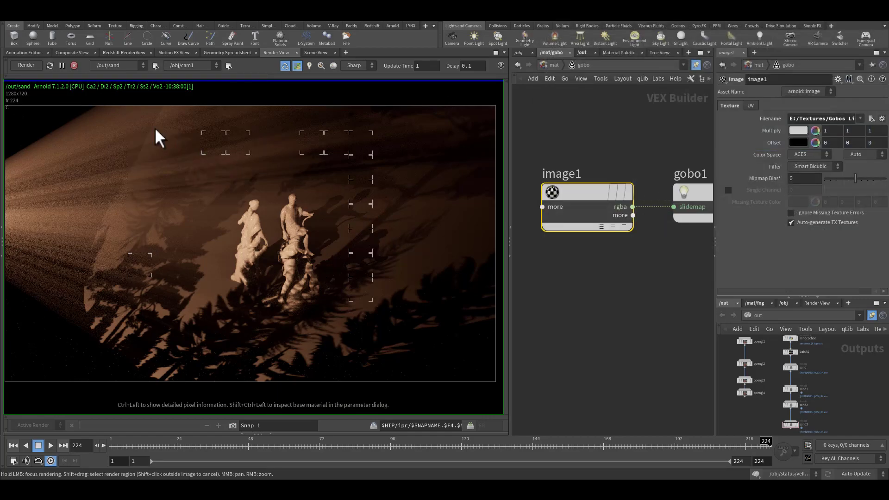
pyautogui.click(32, 70)
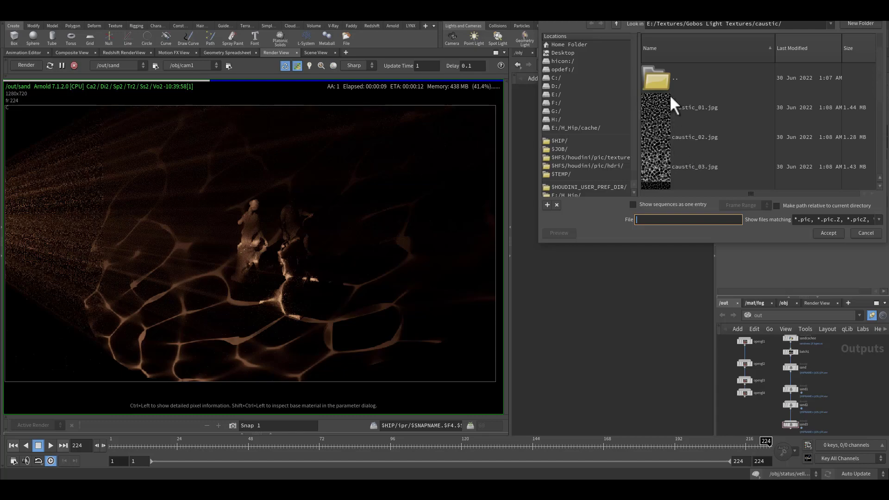
# Step: Switch the gobo image to cloud/cloud_05.jpg and confirm it
pyautogui.doubleClick(673, 78)
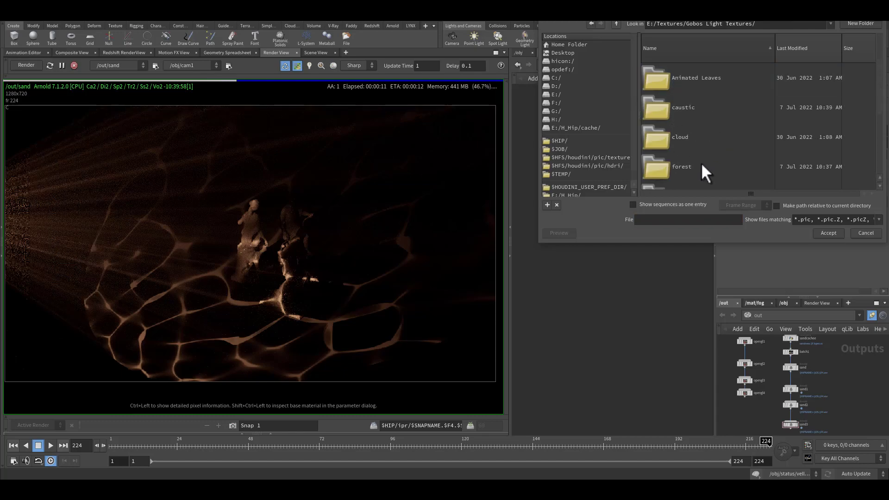
pyautogui.scroll(-1, 701, 162)
pyautogui.click(694, 113)
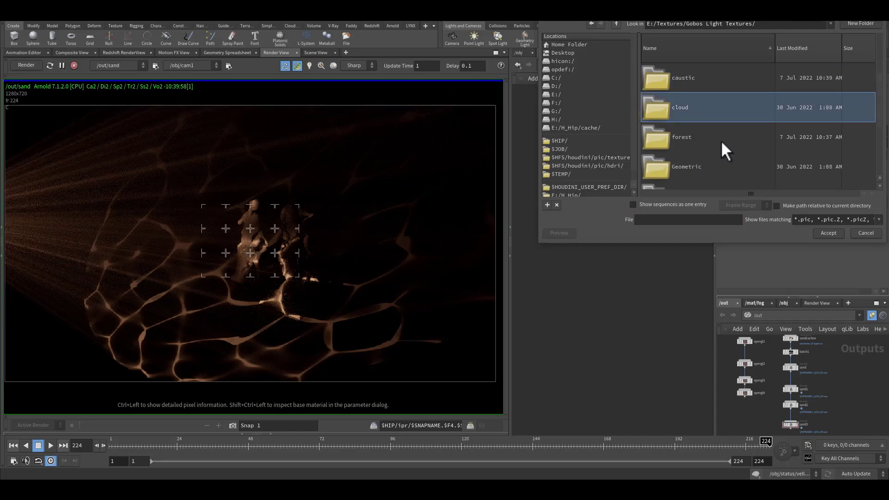
pyautogui.press('Return')
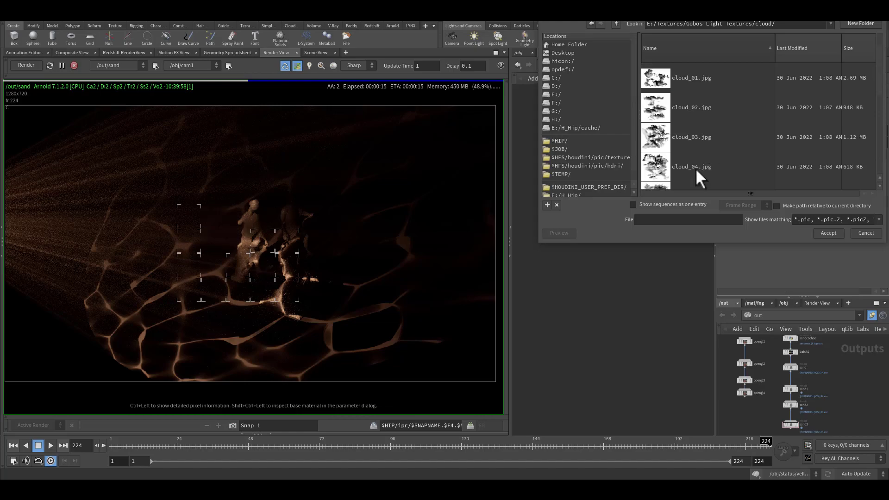
pyautogui.scroll(-1, 696, 168)
pyautogui.click(694, 166)
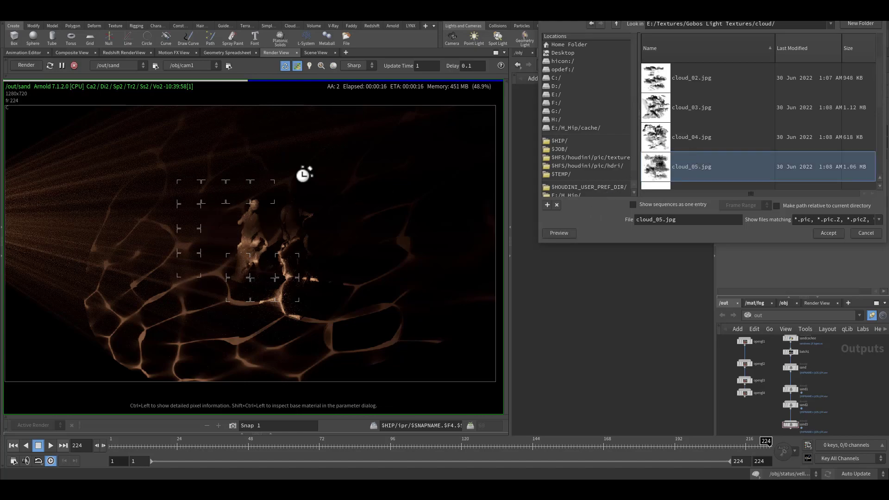
pyautogui.press('Return')
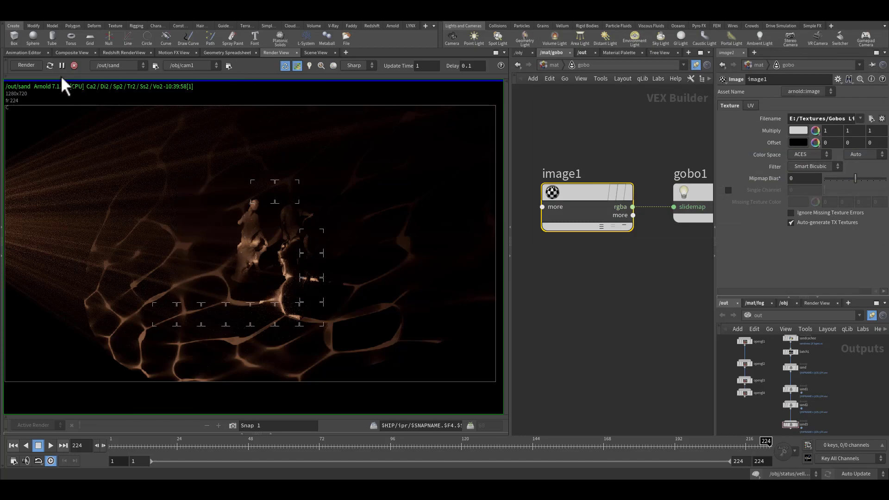
# Step: Re-render with the cloud_05 gobo and select the sand Arnold ROP to show its parameters
pyautogui.click(29, 65)
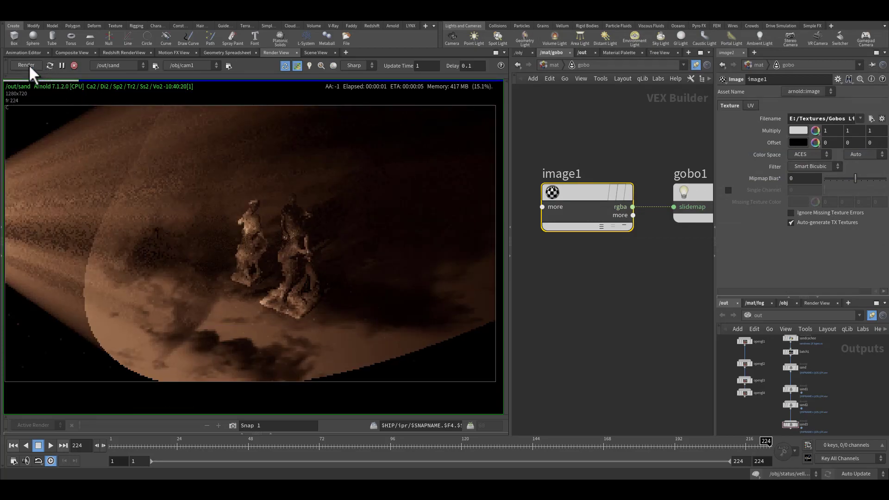
pyautogui.scroll(3, 771, 355)
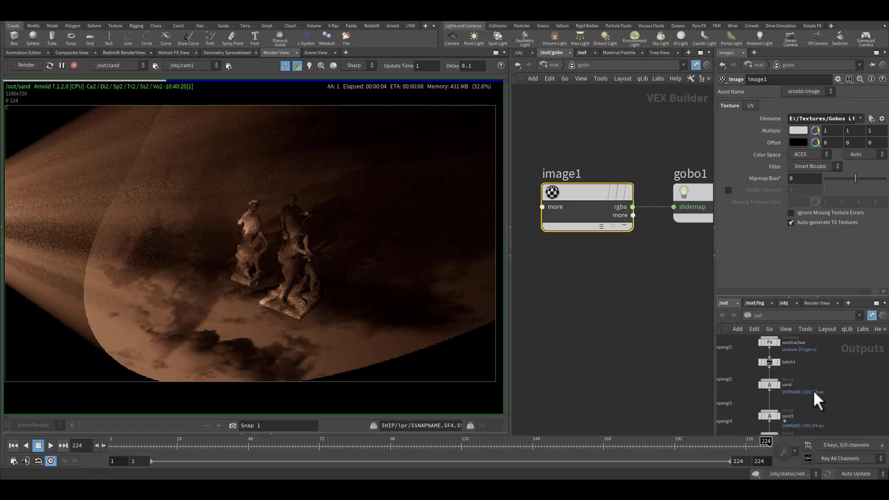
pyautogui.click(790, 383)
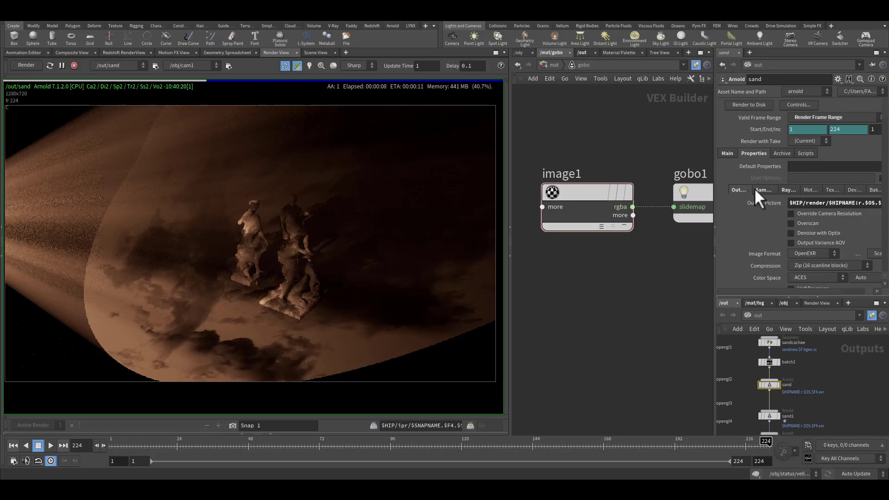
pyautogui.moveTo(583, 271); pyautogui.dragTo(611, 271, button='middle')
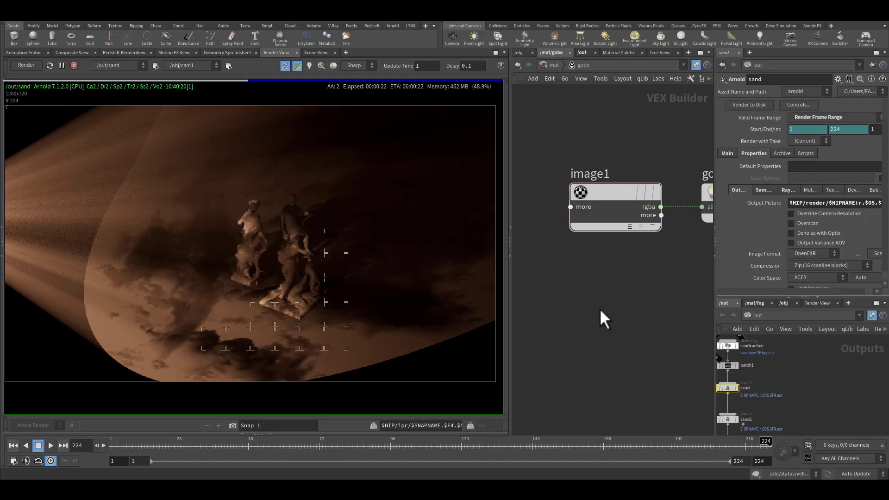
# Step: Stop the render and add an Arnold ROP in /out named TEST_arnold1
pyautogui.click(74, 66)
pyautogui.press('Tab')
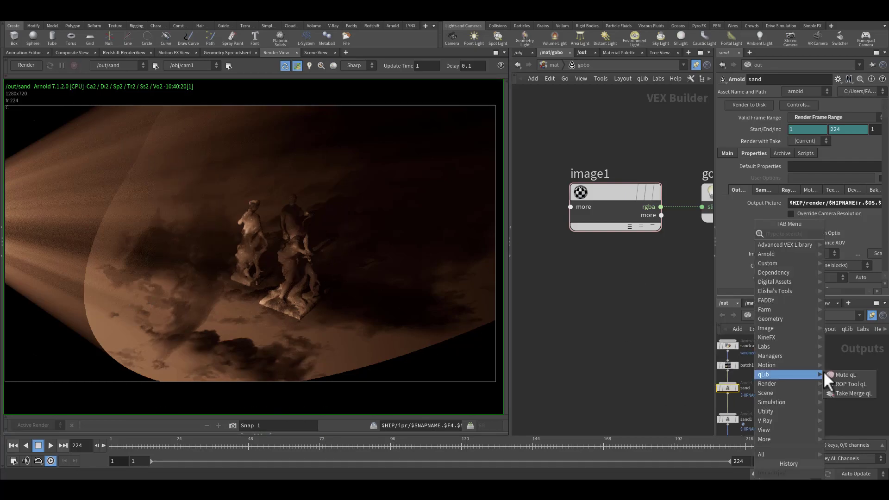
pyautogui.moveTo(807, 366)
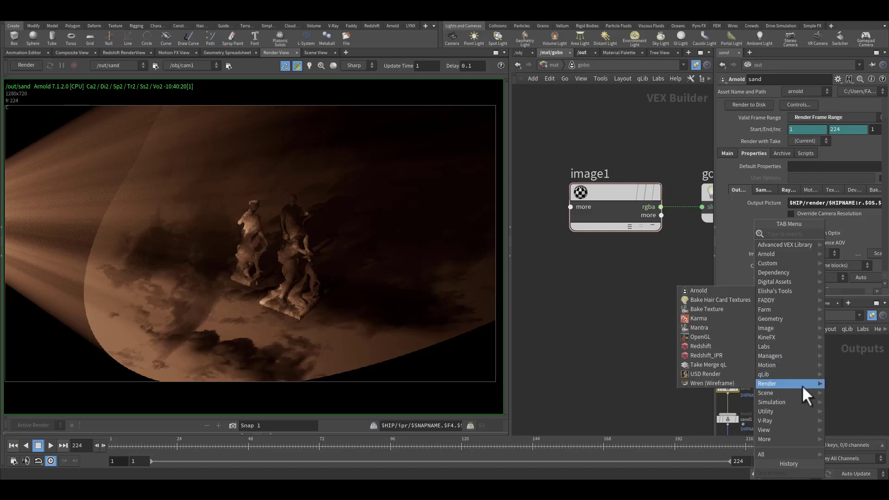
pyautogui.click(696, 300)
pyautogui.click(824, 384)
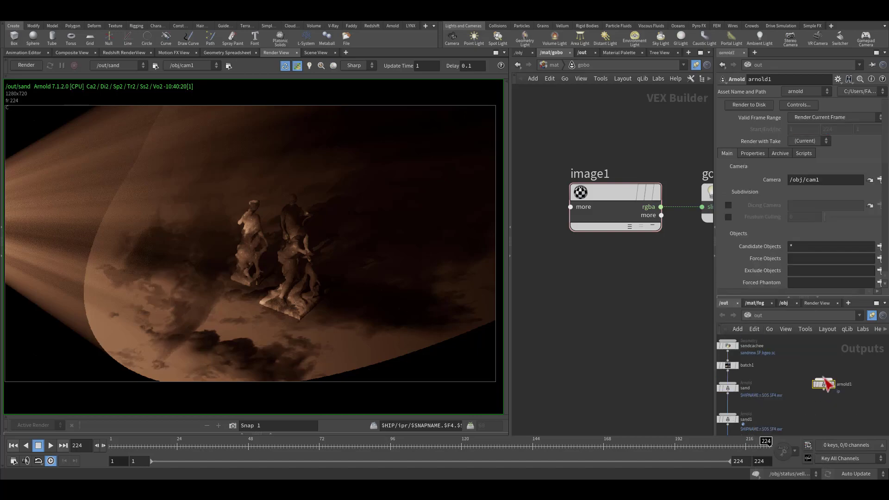
pyautogui.doubleClick(844, 385)
pyautogui.click(838, 387)
pyautogui.write('TES')
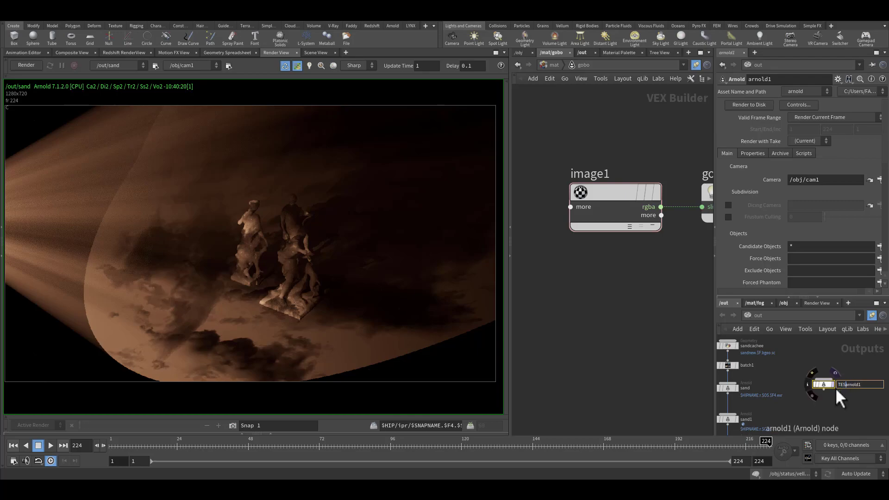
pyautogui.write('T')
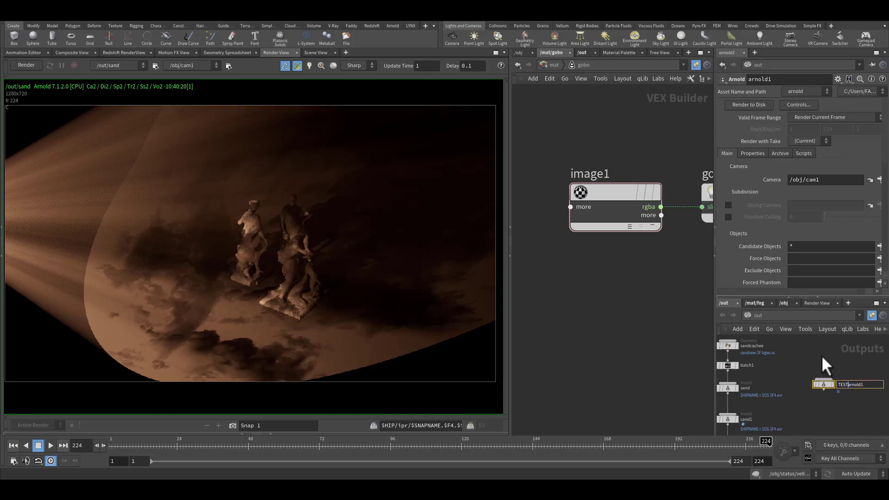
pyautogui.write('_')
pyautogui.press('Return')
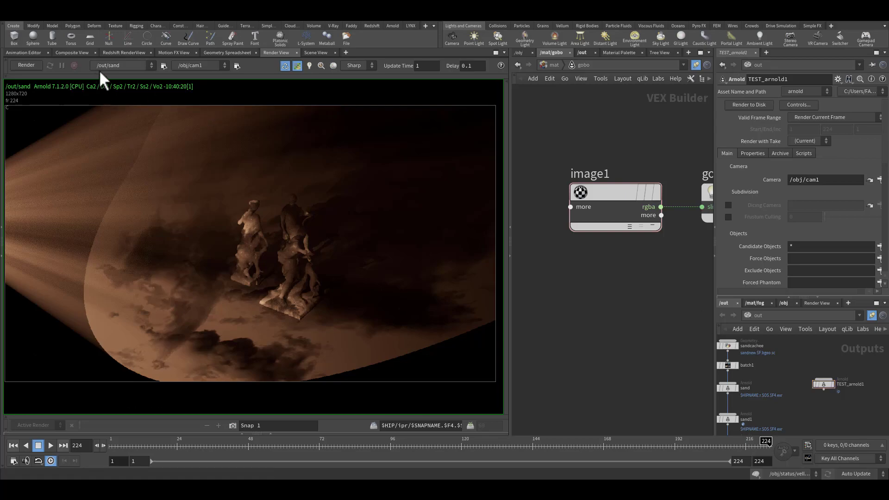
# Step: Render the scene through TEST_arnold1 in the Render View
pyautogui.click(111, 66)
pyautogui.click(126, 77)
pyautogui.click(34, 64)
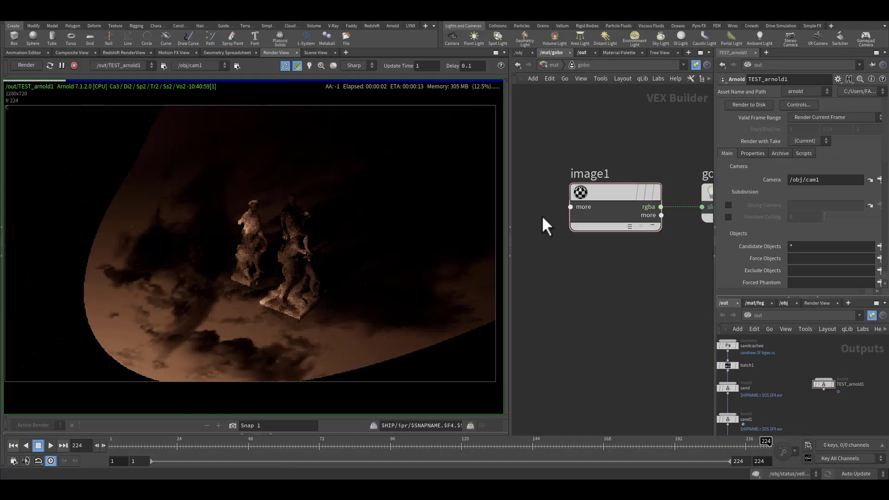
# Step: In /obj, select Arnold_Test_Light and show its Contributions settings
pyautogui.click(519, 53)
pyautogui.click(616, 268)
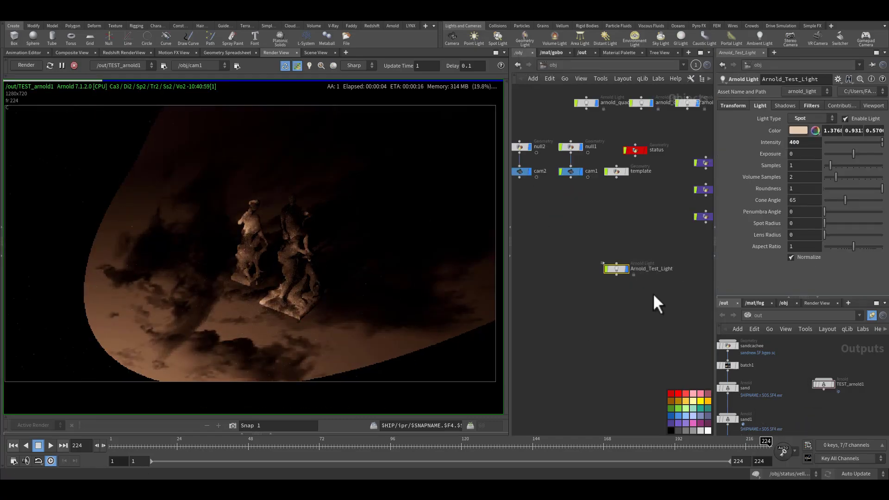
pyautogui.click(811, 104)
pyautogui.click(837, 105)
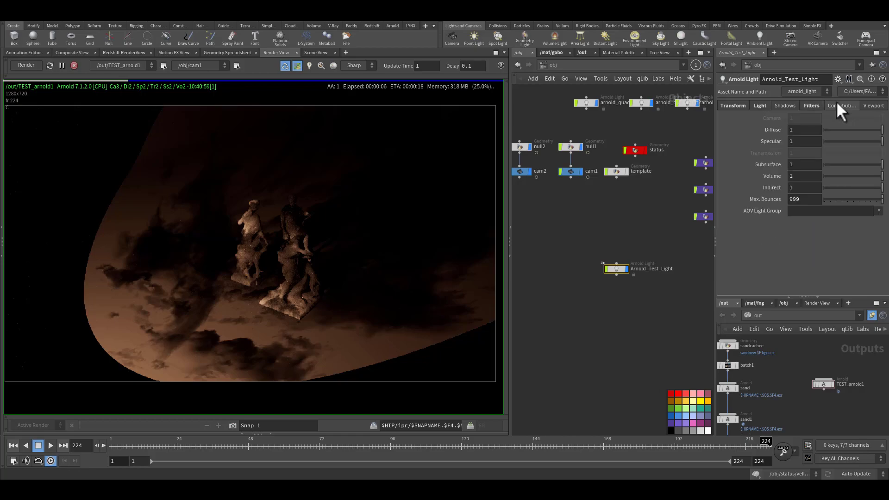
# Step: Inspect the TEST_arnold1 and sand ROP settings, then reselect Arnold_Test_Light
pyautogui.click(824, 384)
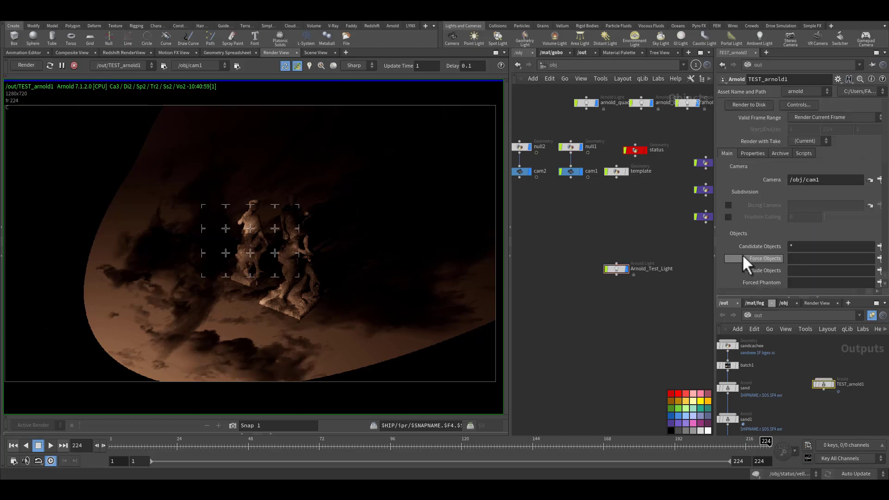
pyautogui.scroll(-5, 746, 251)
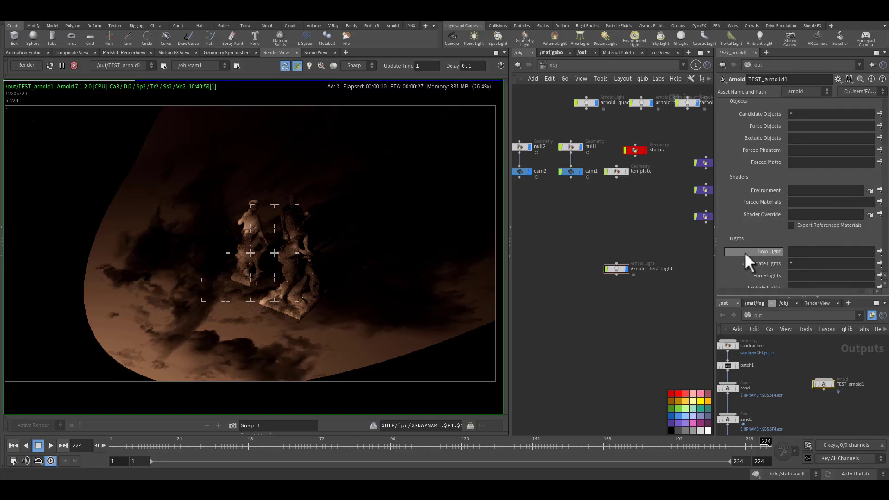
pyautogui.moveTo(732, 385); pyautogui.dragTo(732, 385)
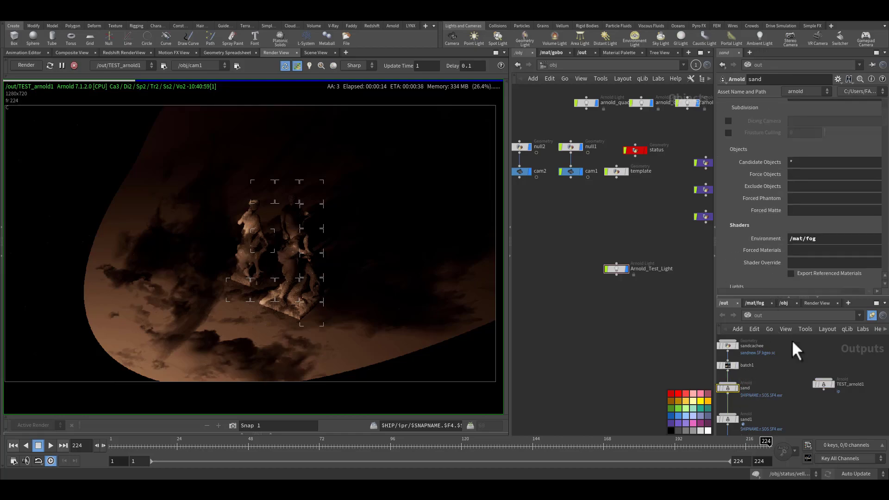
pyautogui.click(825, 385)
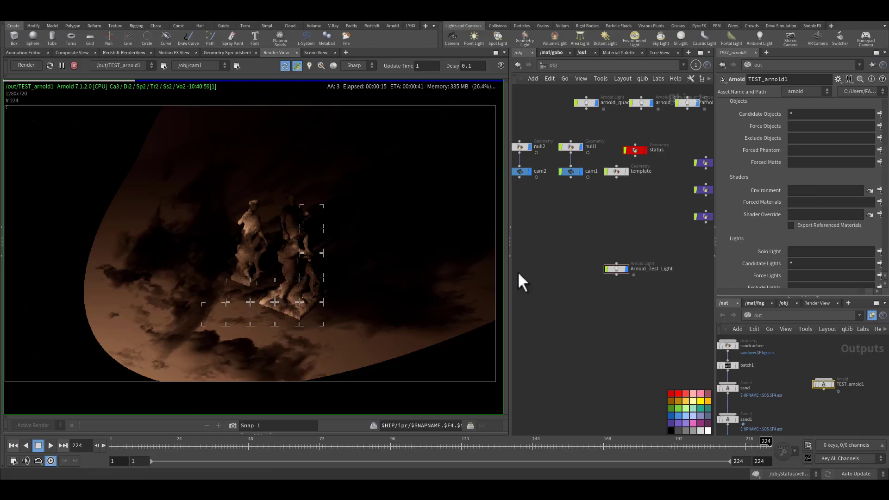
pyautogui.moveTo(570, 245); pyautogui.dragTo(648, 285)
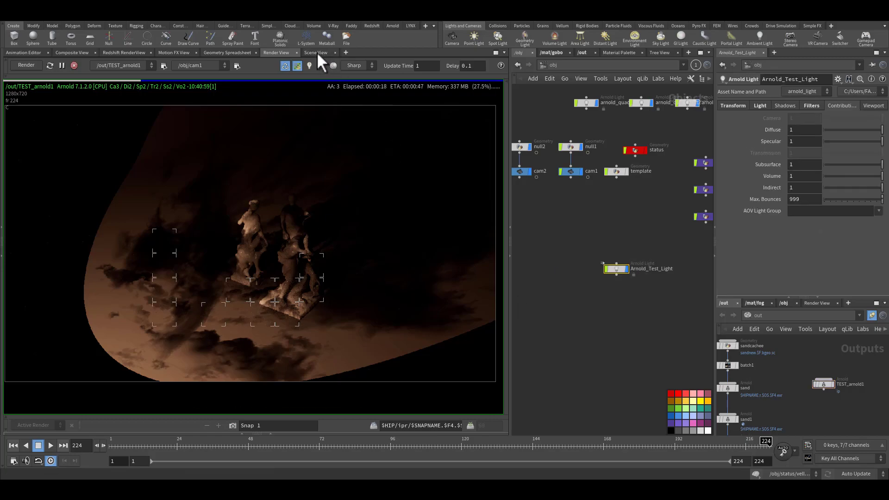
# Step: Try maximising the Render View, restore the normal layout, and stop the running render
pyautogui.click(504, 53)
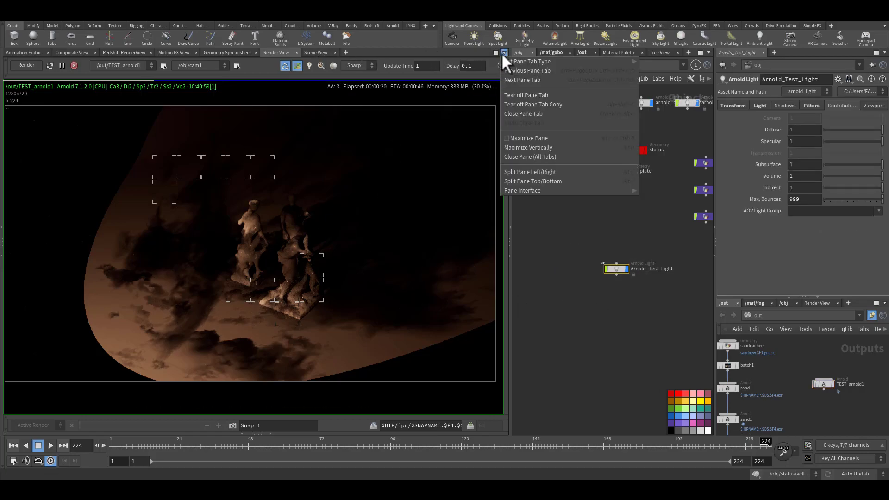
pyautogui.click(497, 51)
pyautogui.click(496, 51)
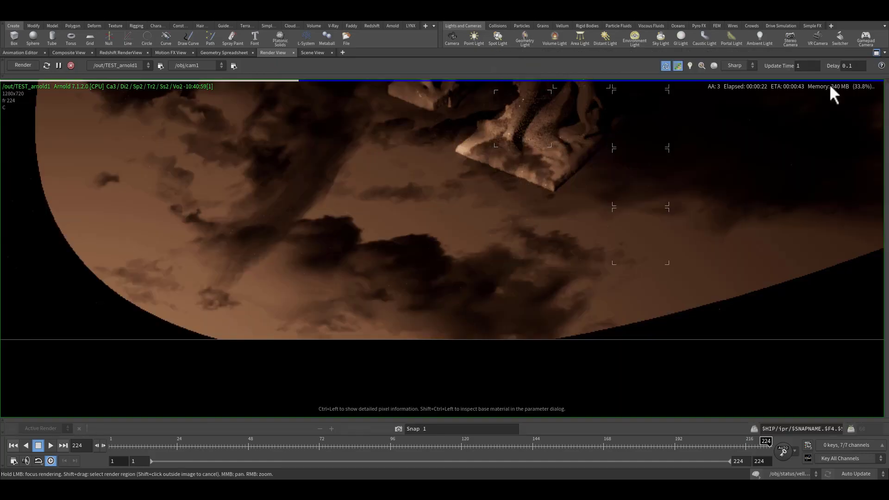
pyautogui.click(876, 53)
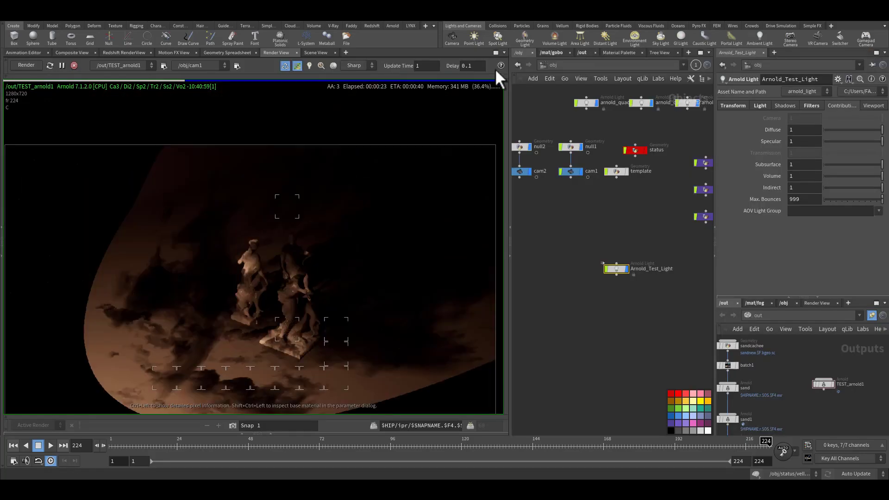
pyautogui.click(504, 53)
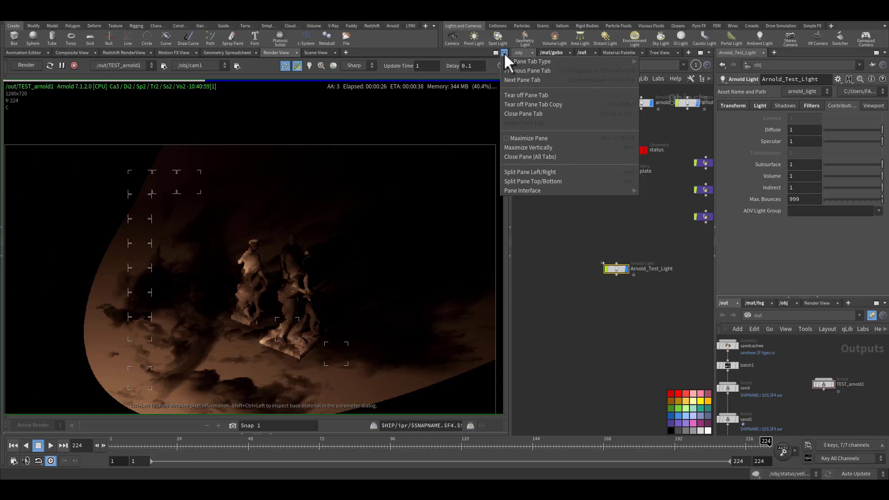
pyautogui.press('Escape')
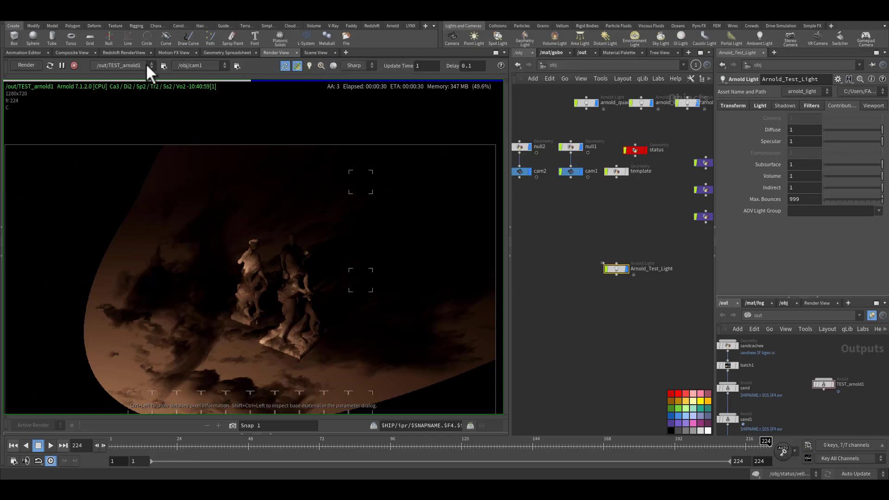
pyautogui.click(73, 65)
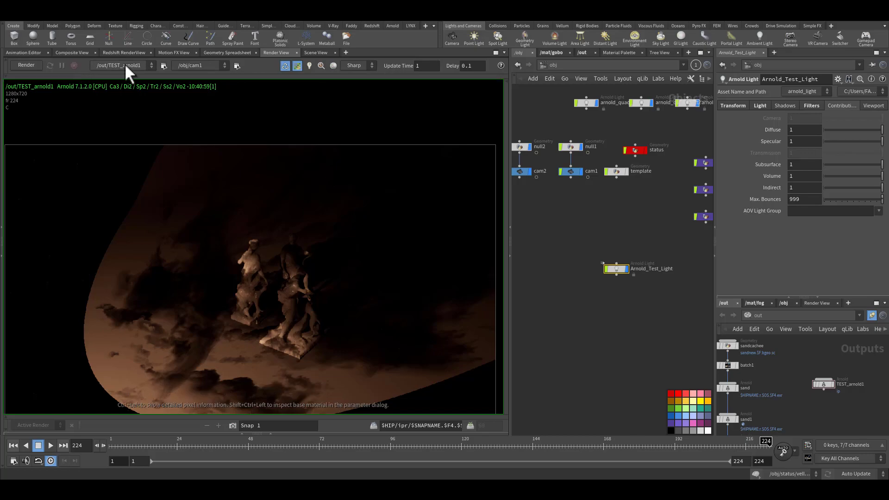
# Step: Split the Render View left/right, render TEST_arnold1 in the right view, and widen it
pyautogui.click(504, 52)
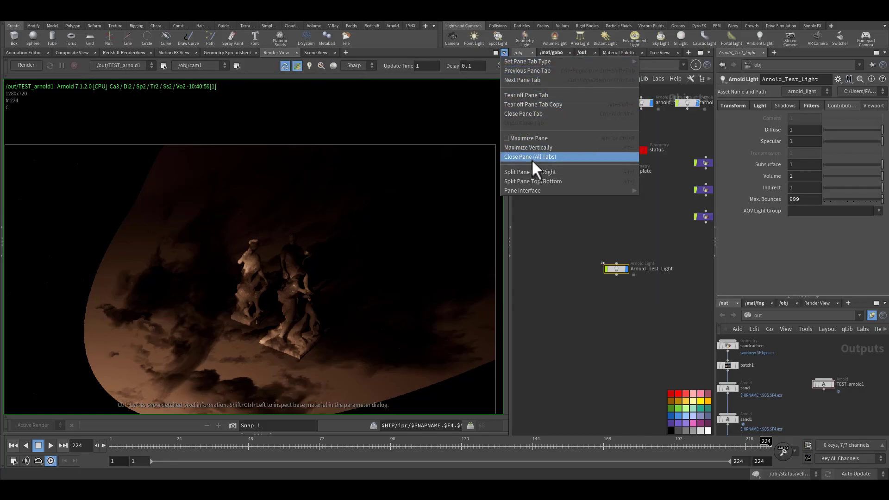
pyautogui.click(546, 172)
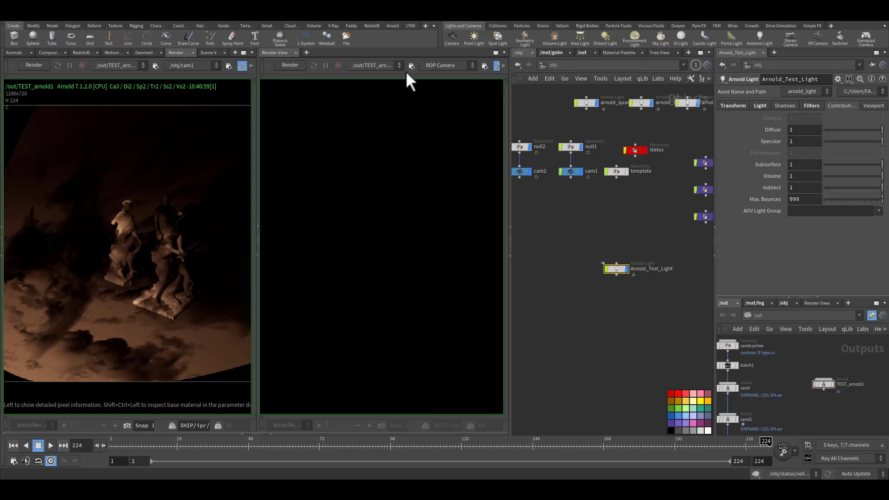
pyautogui.click(299, 64)
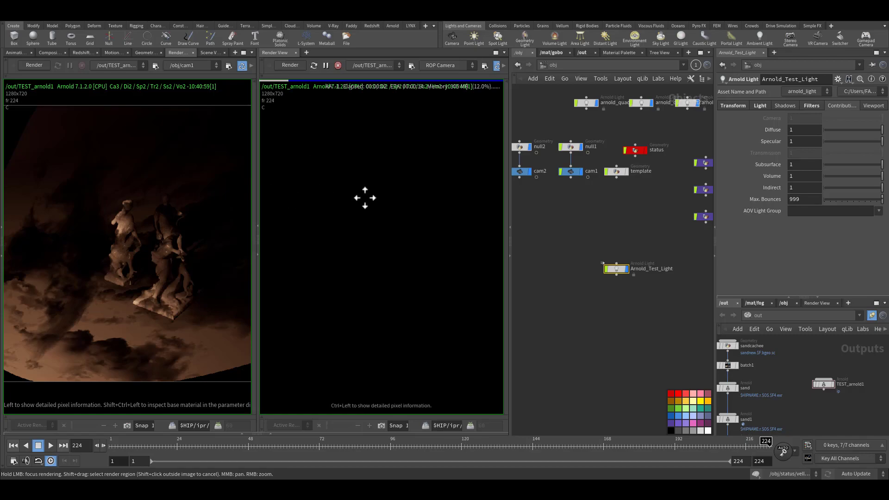
pyautogui.scroll(-5, 365, 204)
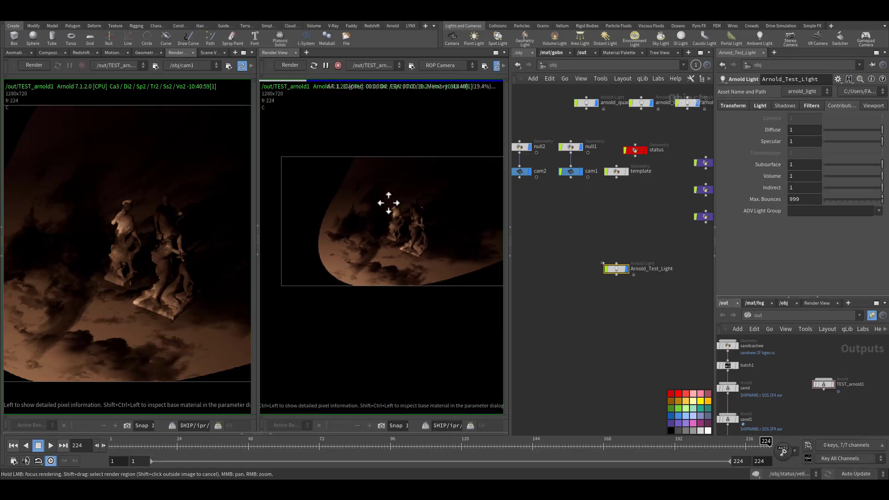
pyautogui.moveTo(389, 203); pyautogui.dragTo(374, 207, button='middle')
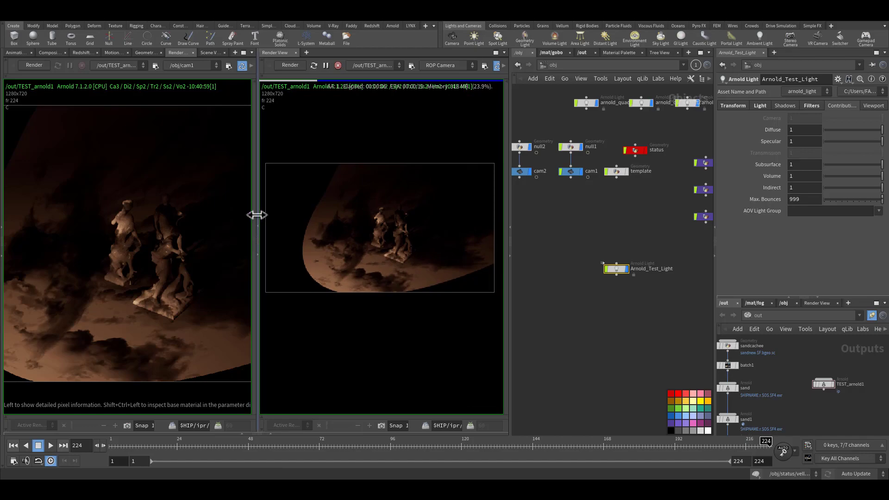
pyautogui.moveTo(257, 215); pyautogui.dragTo(199, 232)
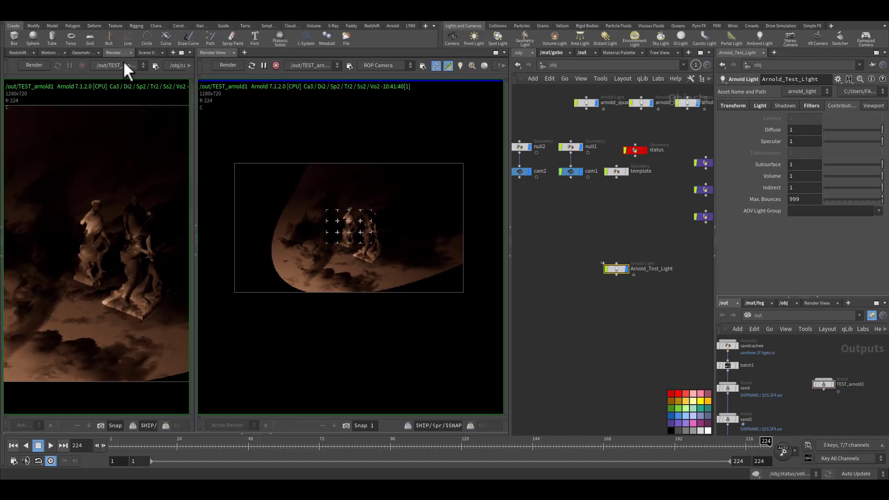
# Step: Show the 3D scene view in the left pane and orbit around the lit figures
pyautogui.click(149, 52)
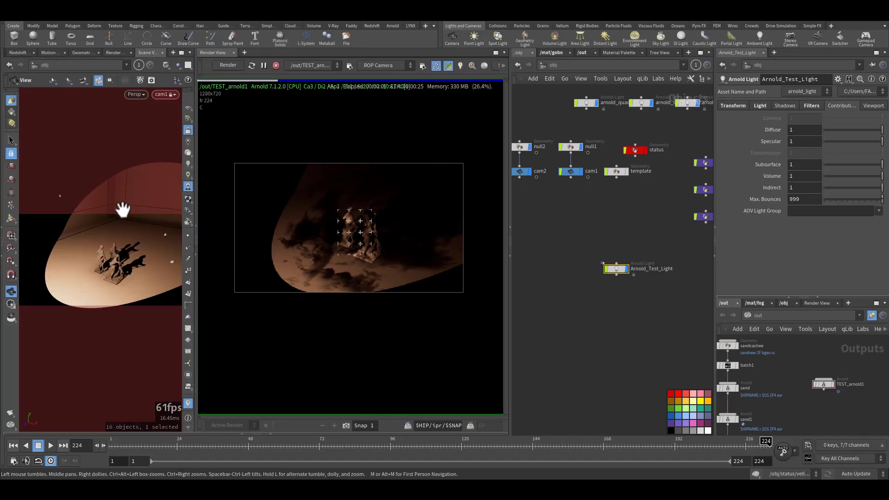
pyautogui.moveTo(128, 260); pyautogui.dragTo(206, 249)
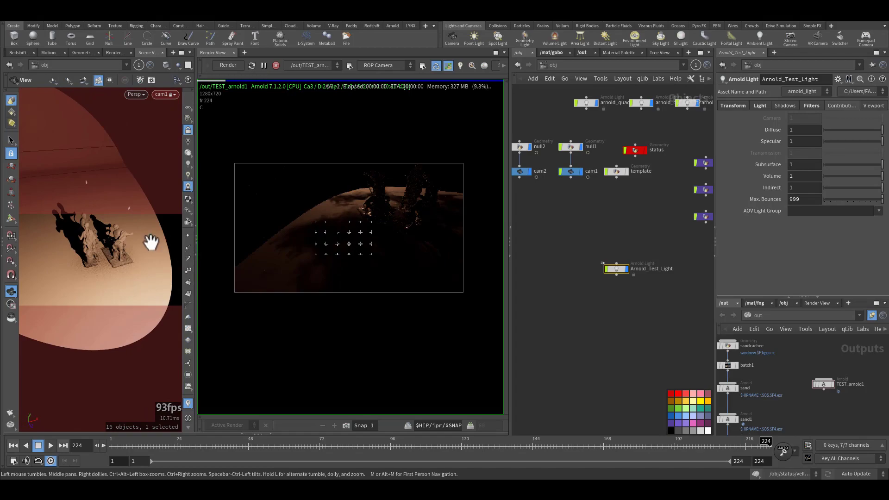
pyautogui.moveTo(99, 243); pyautogui.dragTo(103, 268)
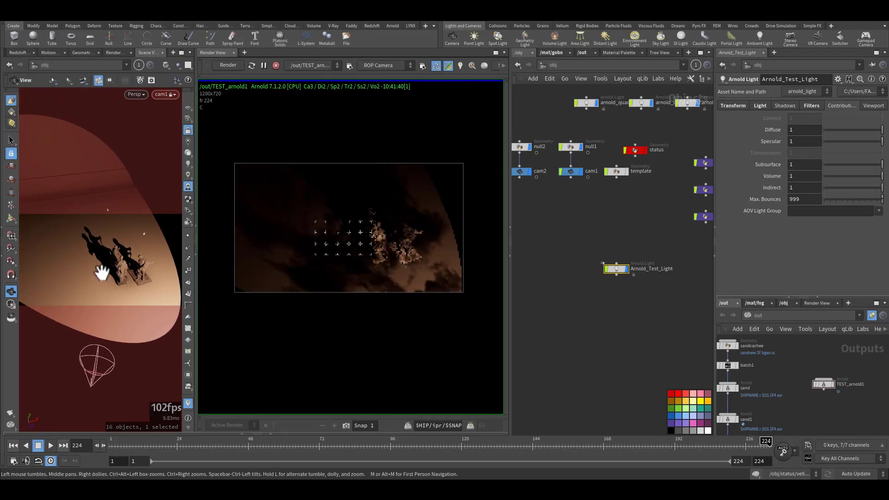
# Step: Look through Arnold_Test_Light and aim it so its lit pool covers the statues
pyautogui.click(171, 96)
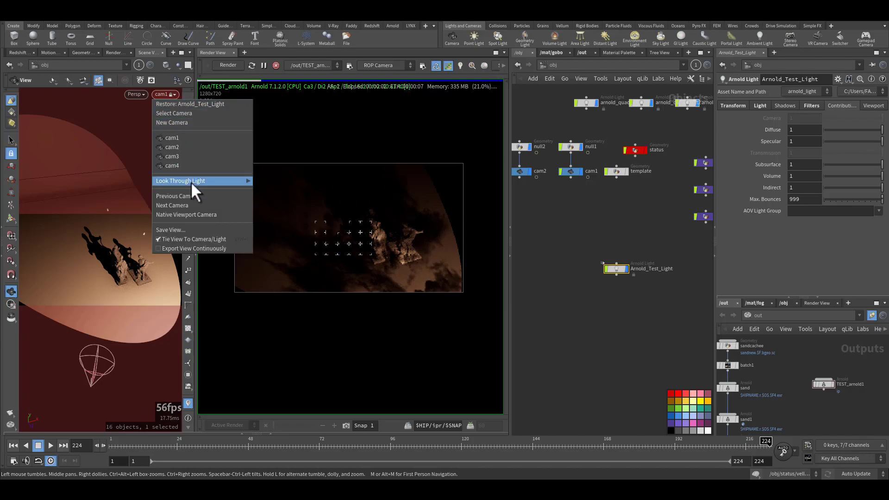
pyautogui.moveTo(221, 183)
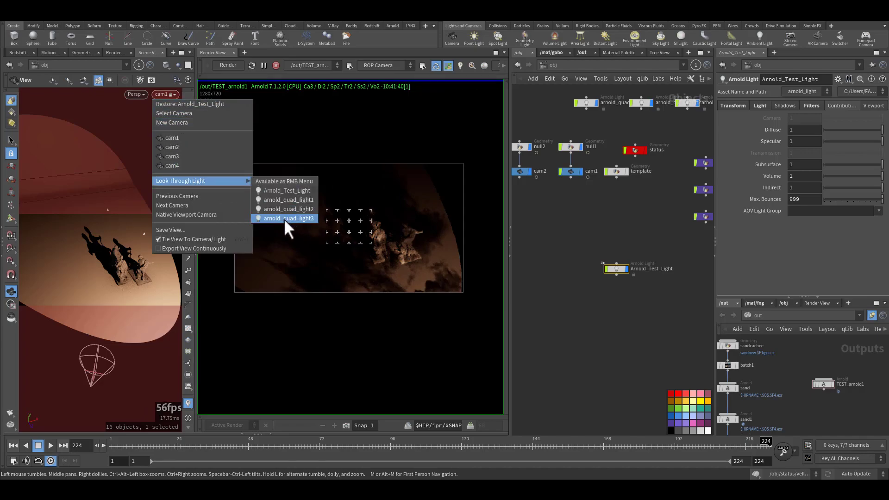
pyautogui.click(283, 190)
pyautogui.moveTo(135, 244); pyautogui.dragTo(104, 245)
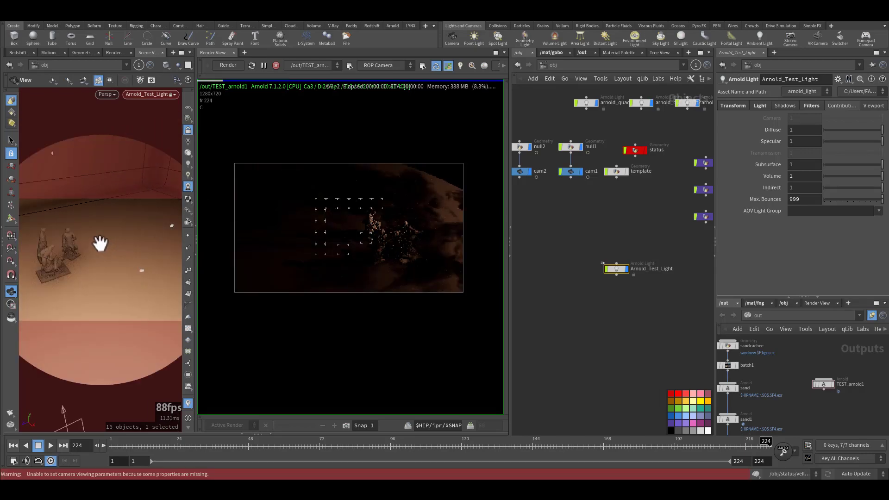
pyautogui.scroll(3, 320, 248)
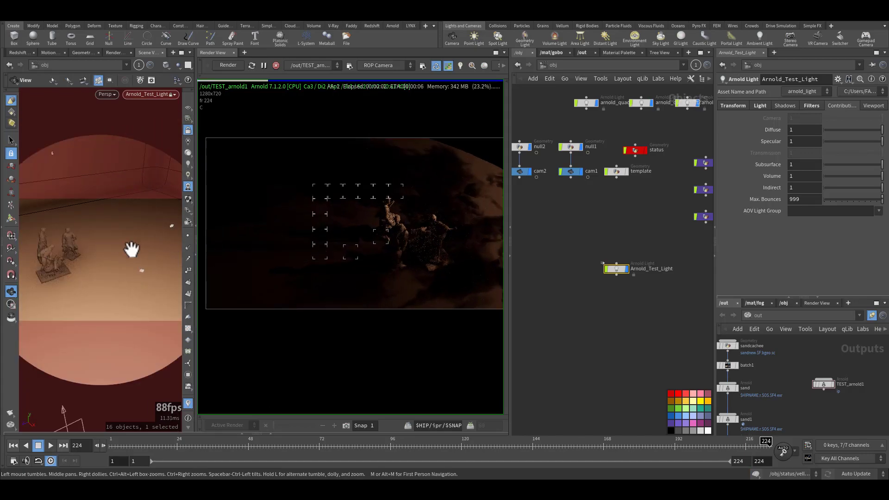
pyautogui.moveTo(130, 248)
pyautogui.mouseDown()
pyautogui.moveTo(79, 253)
pyautogui.moveTo(60, 242)
pyautogui.moveTo(123, 240)
pyautogui.moveTo(93, 235)
pyautogui.moveTo(91, 282)
pyautogui.moveTo(127, 264)
pyautogui.mouseUp()
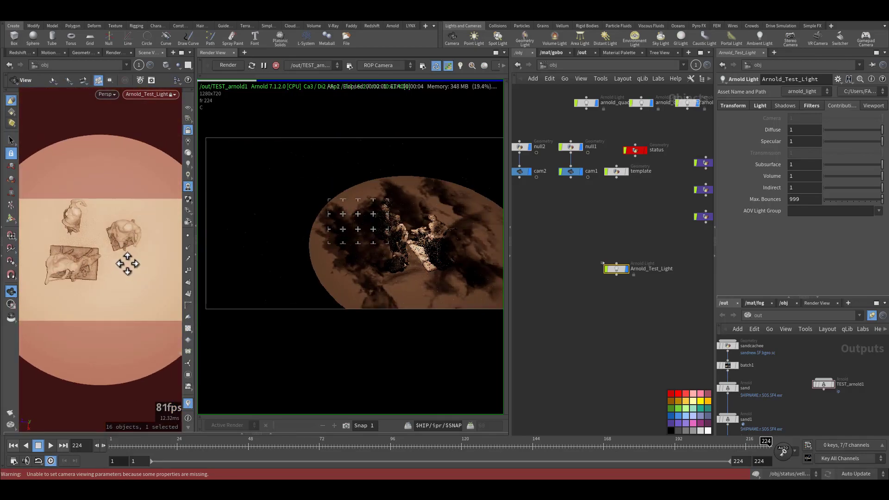
pyautogui.moveTo(117, 260); pyautogui.dragTo(116, 257)
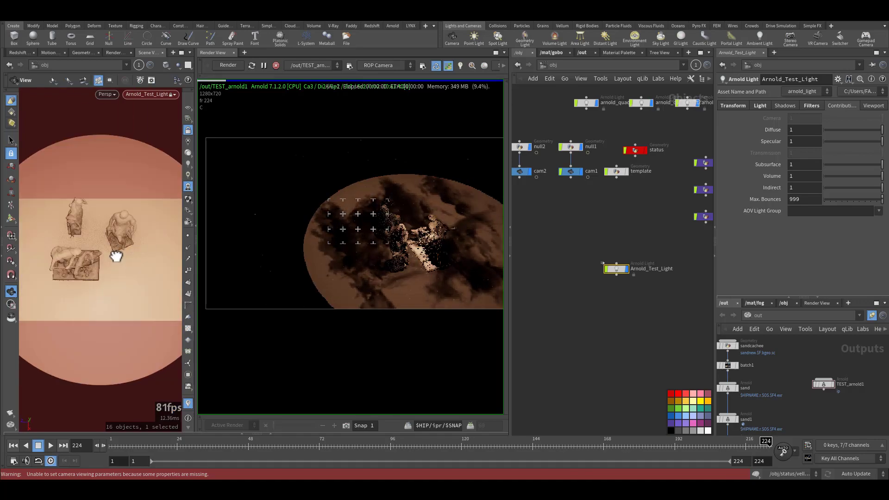
# Step: Switch the viewport back to cam1 and reposition it for a closer angle
pyautogui.click(174, 95)
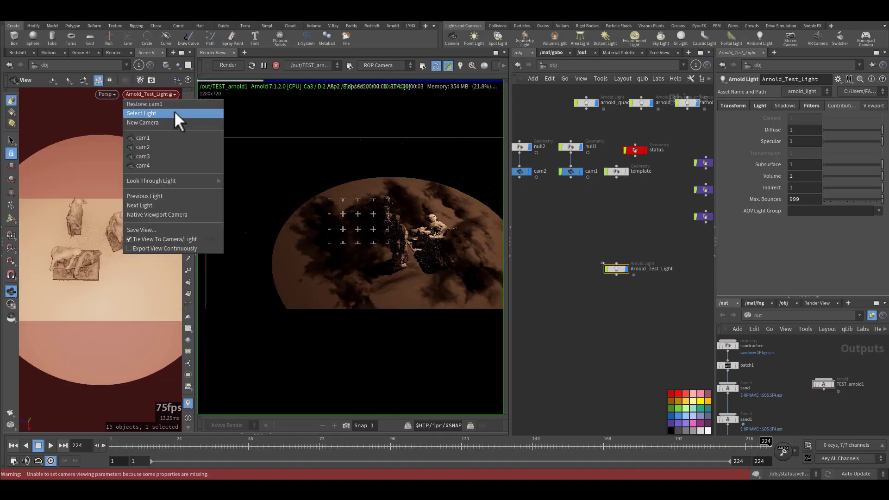
pyautogui.click(159, 137)
pyautogui.moveTo(97, 228); pyautogui.dragTo(139, 245)
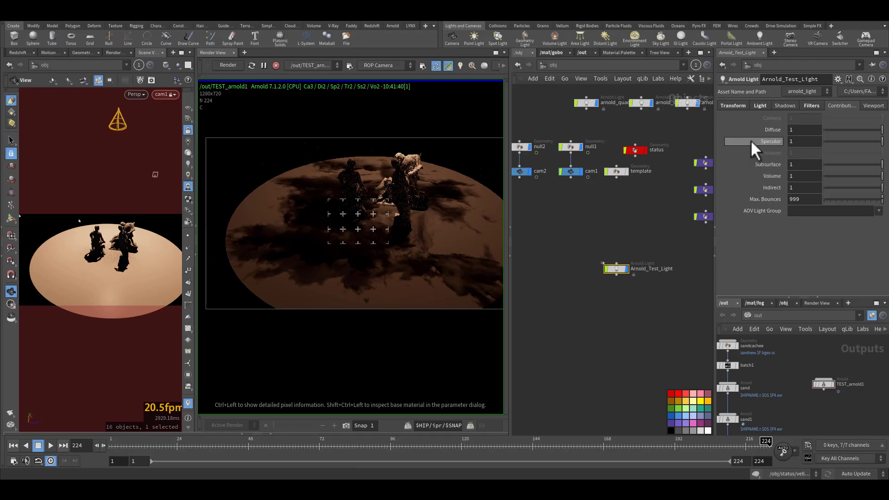
# Step: On Arnold_Test_Light's Light tab, set Spot Radius 0.8, Cone Angle 63 and Penumbra Angle 4.2
pyautogui.click(761, 106)
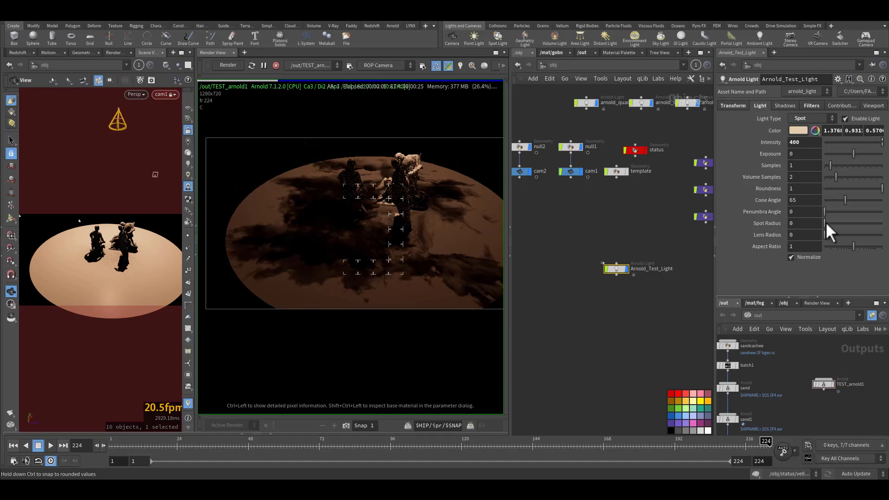
pyautogui.moveTo(826, 221); pyautogui.dragTo(829, 222)
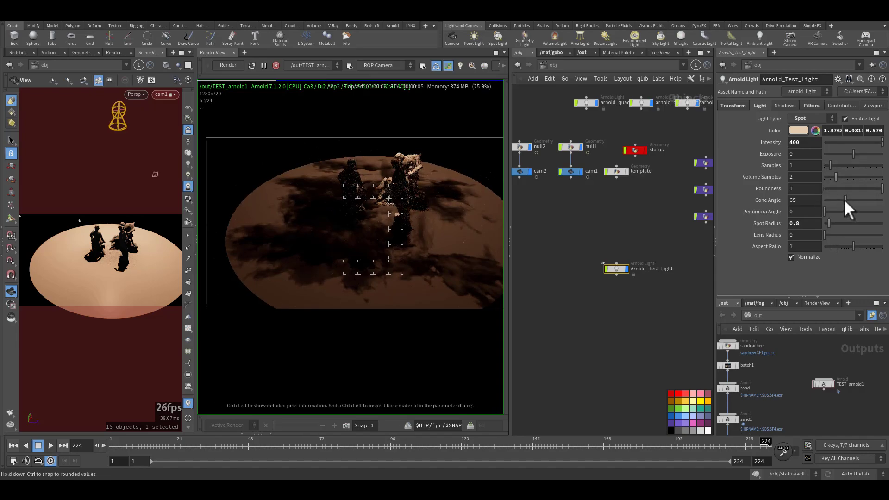
pyautogui.moveTo(846, 202); pyautogui.dragTo(841, 199)
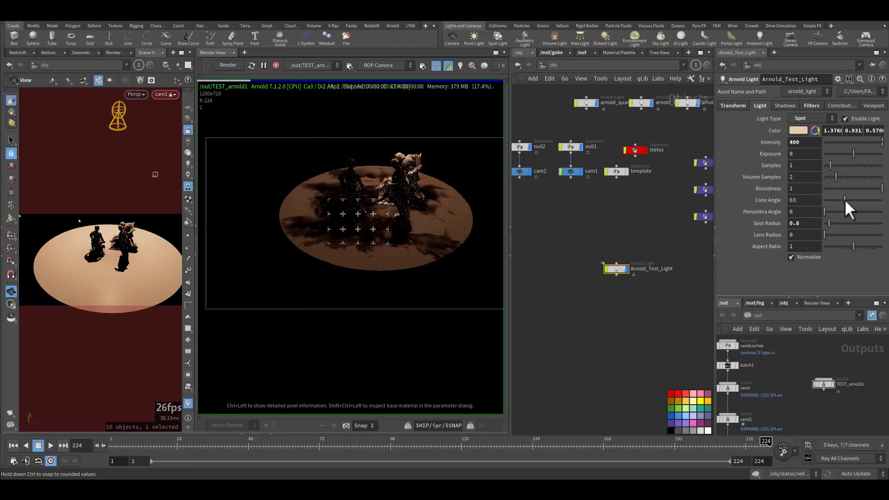
pyautogui.click(845, 199)
pyautogui.moveTo(825, 211); pyautogui.dragTo(838, 210)
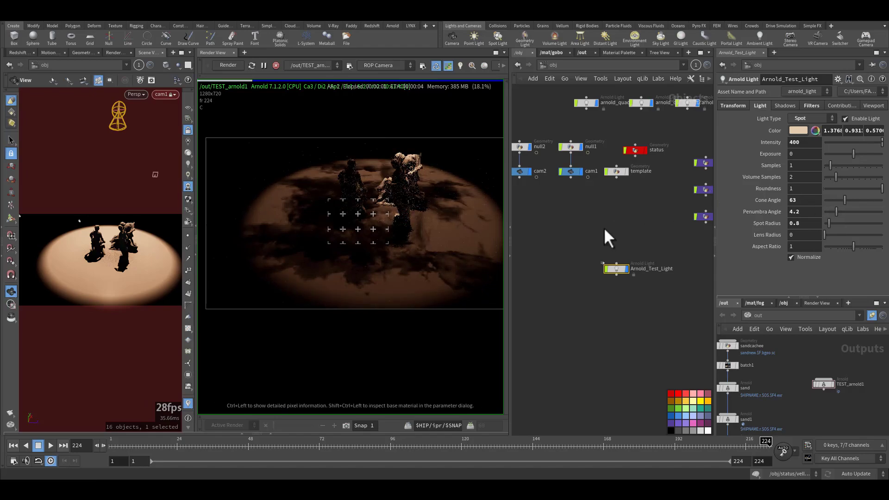
pyautogui.moveTo(617, 230); pyautogui.dragTo(648, 287, button='middle')
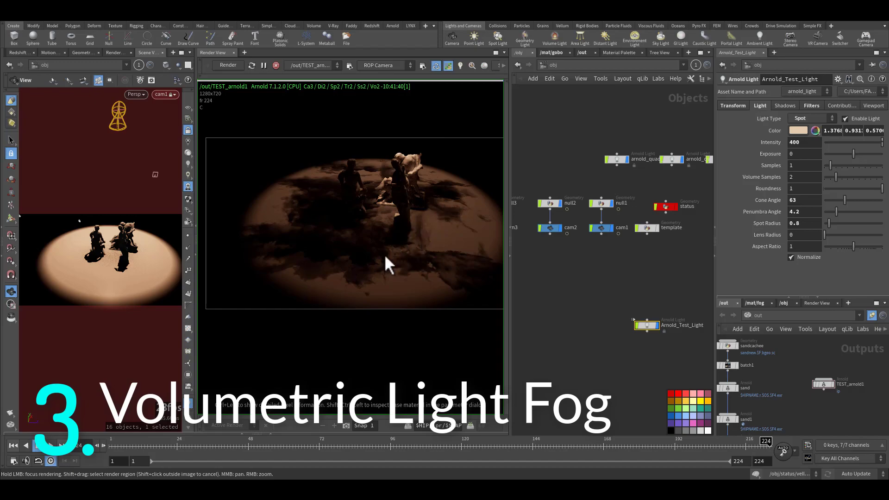
# Step: Leave the Arnold_Test_Light network and go up to the /mat material context
pyautogui.press('f')
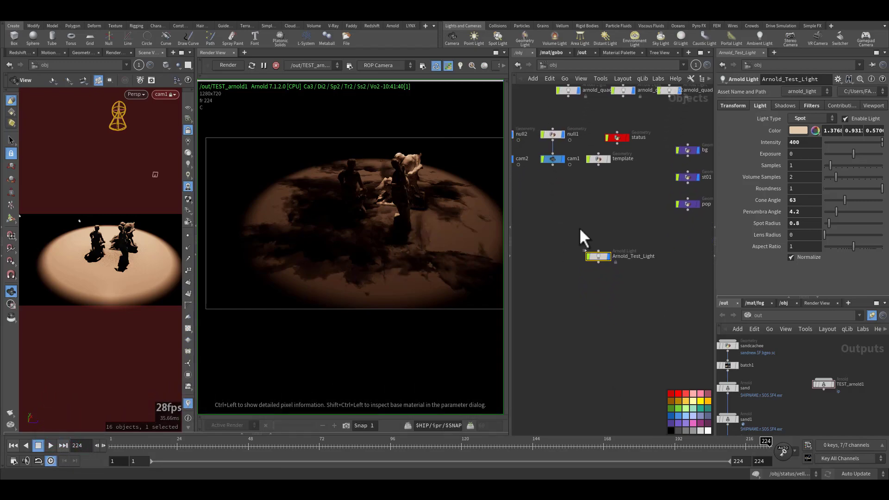
pyautogui.moveTo(543, 227); pyautogui.dragTo(666, 336)
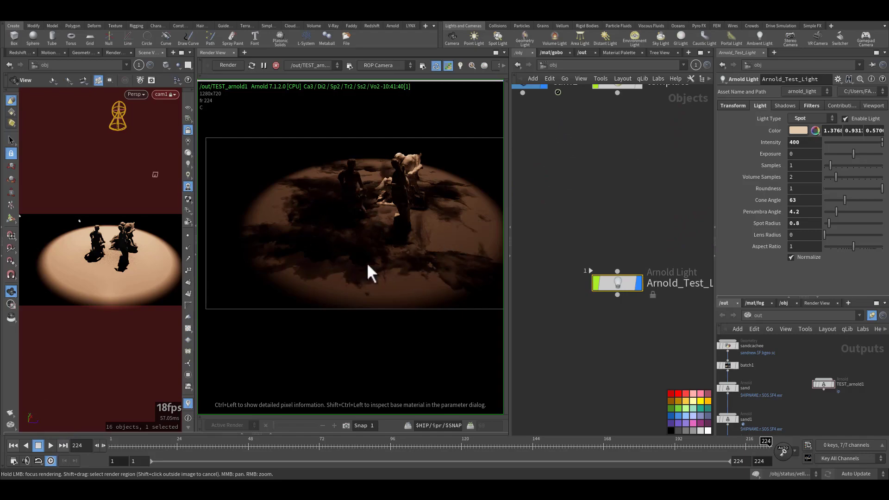
pyautogui.press('f')
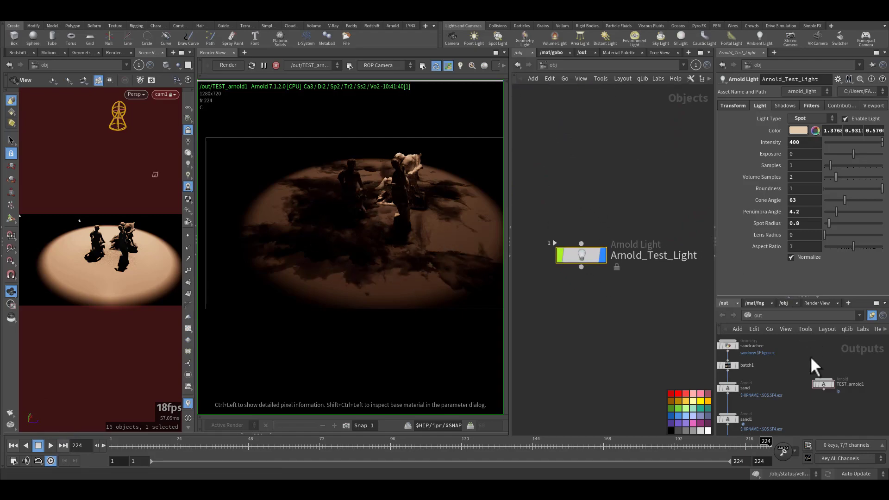
pyautogui.moveTo(629, 282); pyautogui.dragTo(653, 288, button='middle')
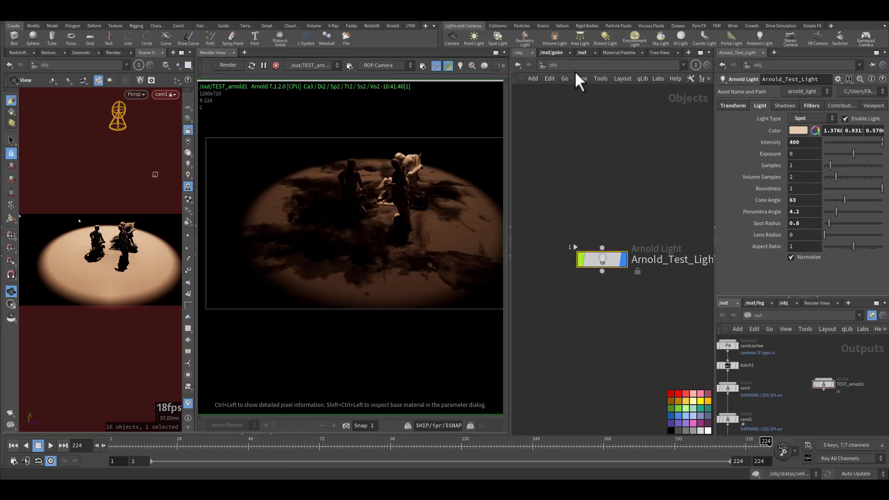
pyautogui.click(558, 52)
pyautogui.click(548, 65)
pyautogui.scroll(2, 629, 245)
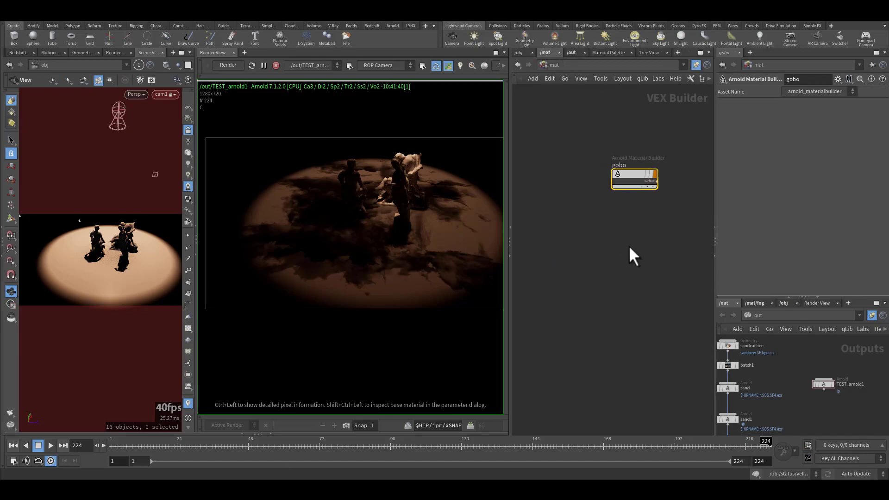
# Step: Create an Arnold Material Builder below gobo, name it 'volumetric' and step inside
pyautogui.press('Tab')
pyautogui.moveTo(667, 74)
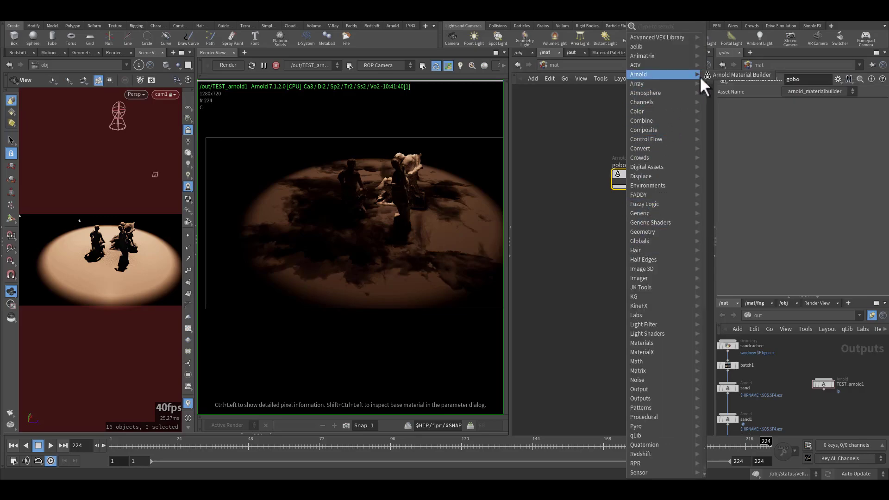
pyautogui.click(728, 75)
pyautogui.click(634, 238)
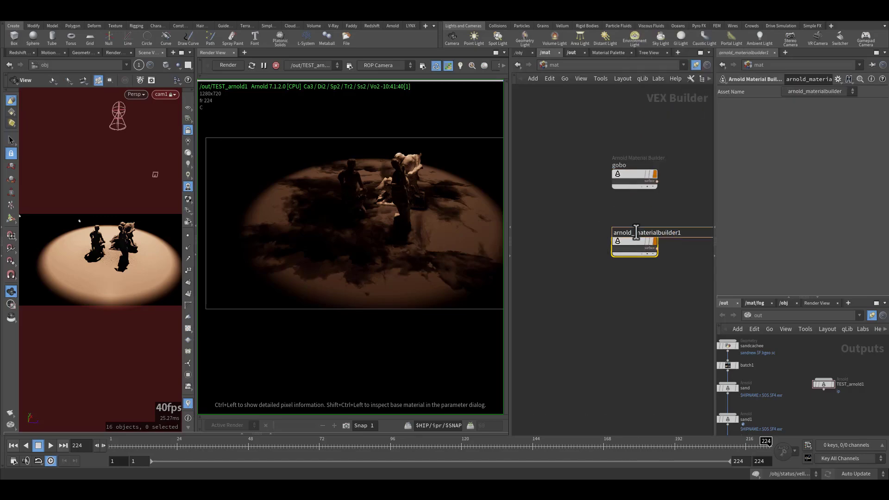
pyautogui.doubleClick(640, 232)
pyautogui.write('volumetric')
pyautogui.press('Return')
pyautogui.press('Return')
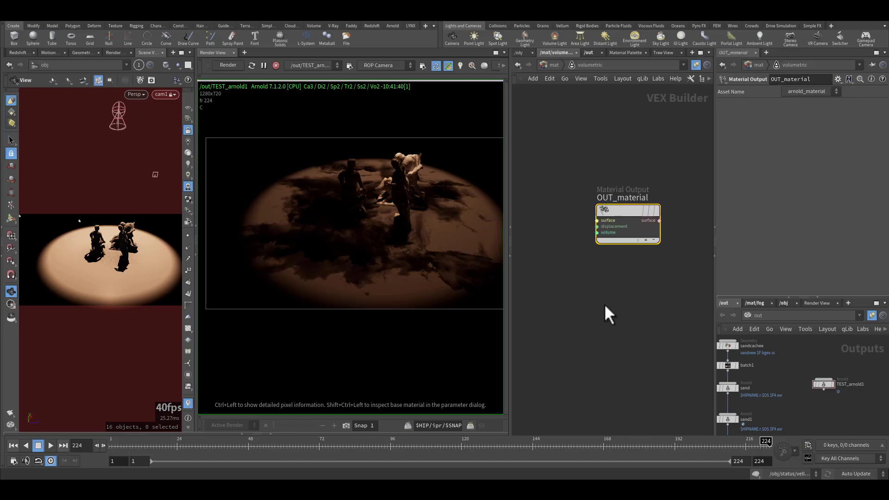
# Step: Add an Environment Output and an Atmosphere Volume, wiring atmosphere_volume1 into its atmosphere input
pyautogui.press('Tab')
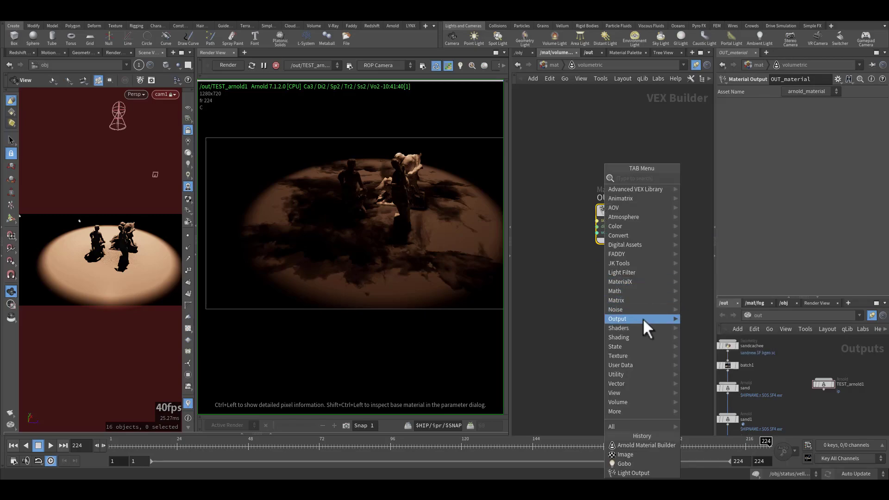
pyautogui.moveTo(644, 320)
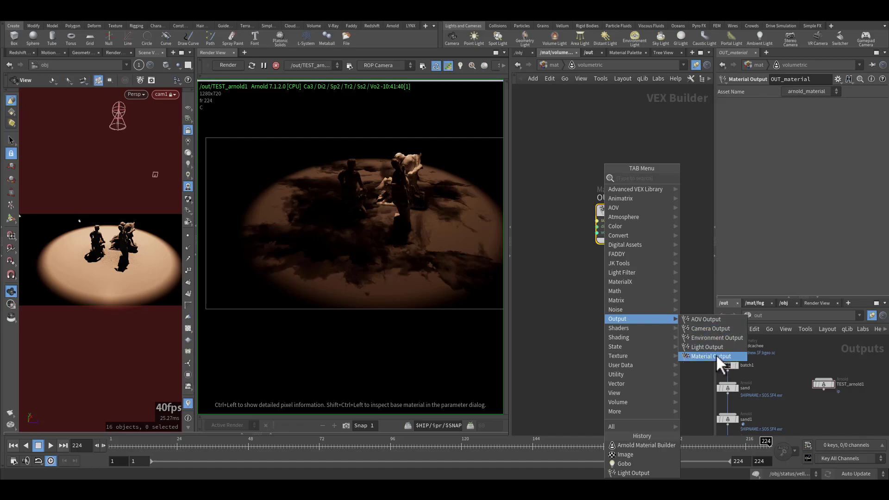
pyautogui.click(711, 339)
pyautogui.click(637, 299)
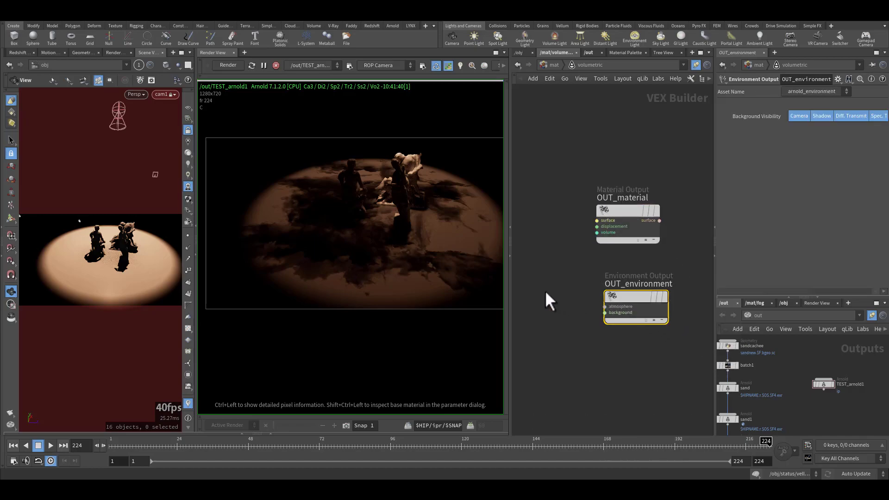
pyautogui.press('Tab')
pyautogui.moveTo(587, 208)
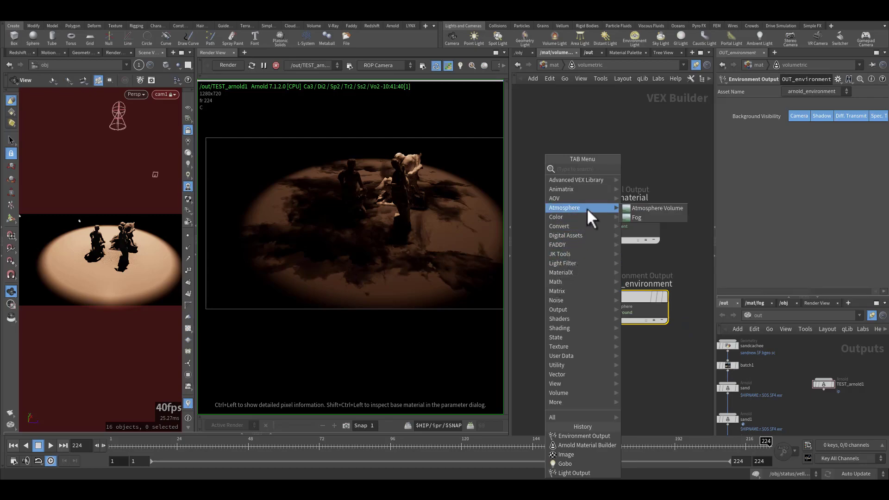
pyautogui.click(650, 210)
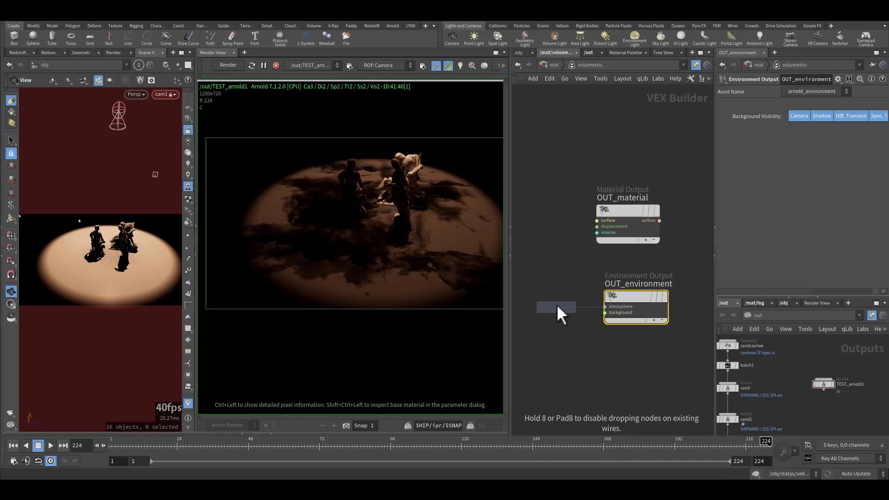
pyautogui.click(560, 283)
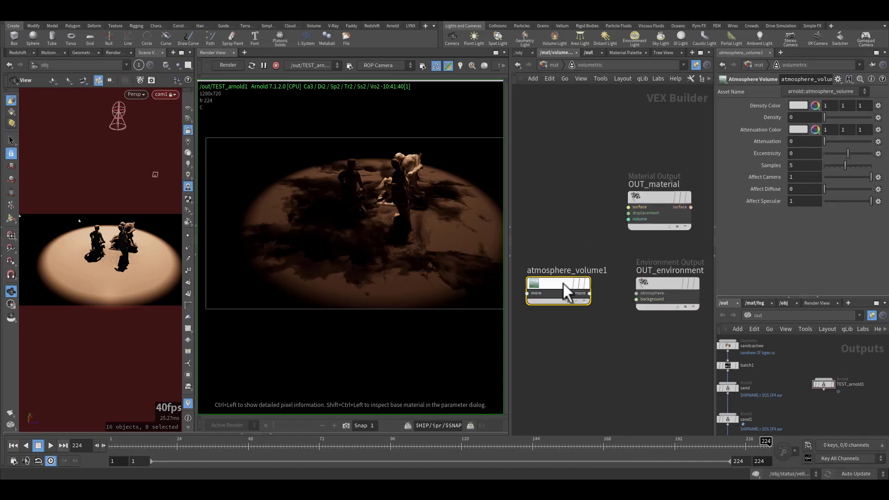
pyautogui.click(589, 294)
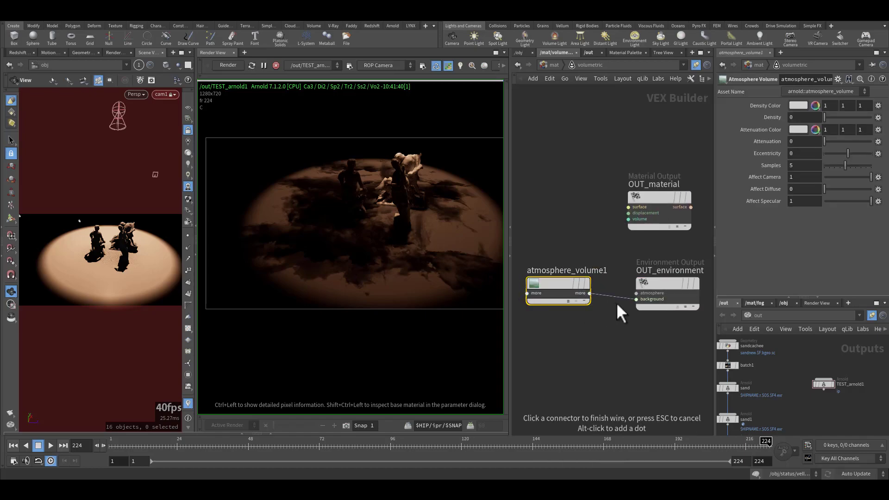
pyautogui.click(637, 294)
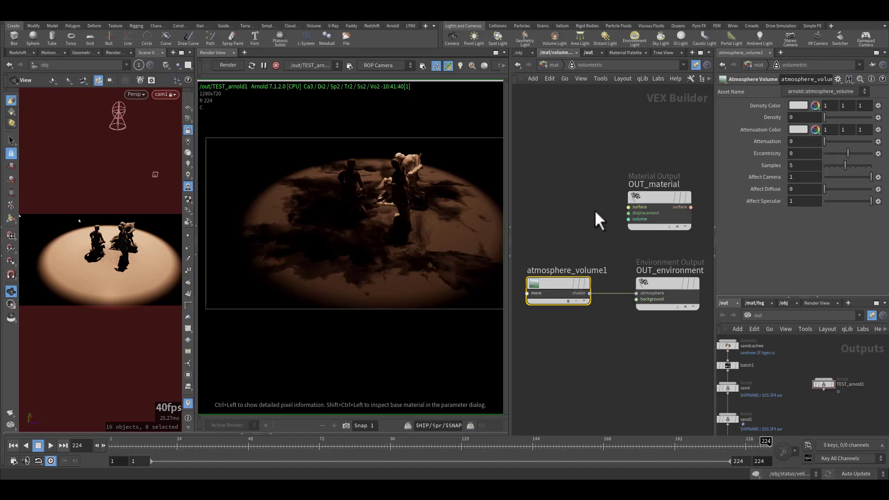
# Step: Point TEST_arnold1's Environment shader to /mat/volumetric
pyautogui.click(545, 65)
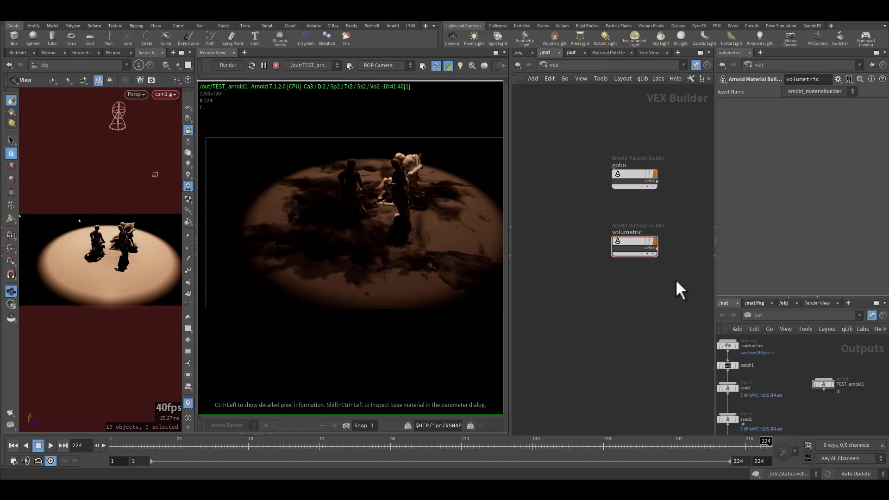
pyautogui.click(824, 384)
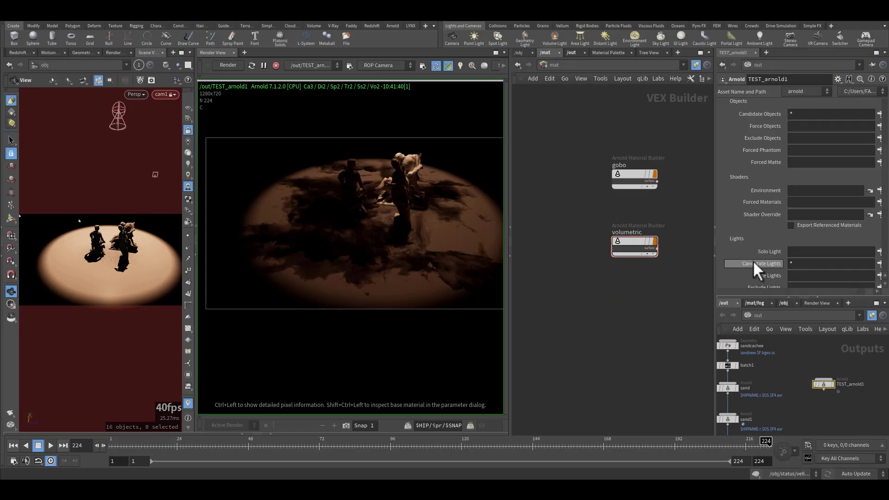
pyautogui.scroll(5, 753, 262)
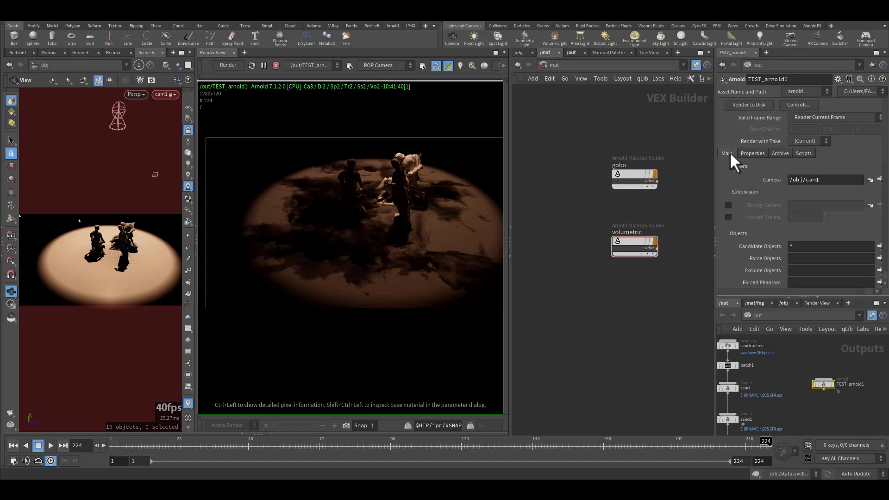
pyautogui.scroll(-4, 746, 235)
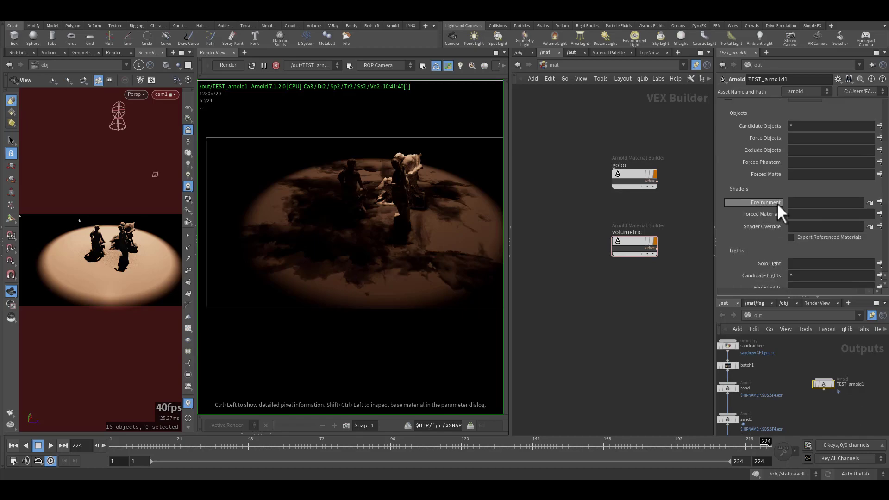
pyautogui.click(879, 202)
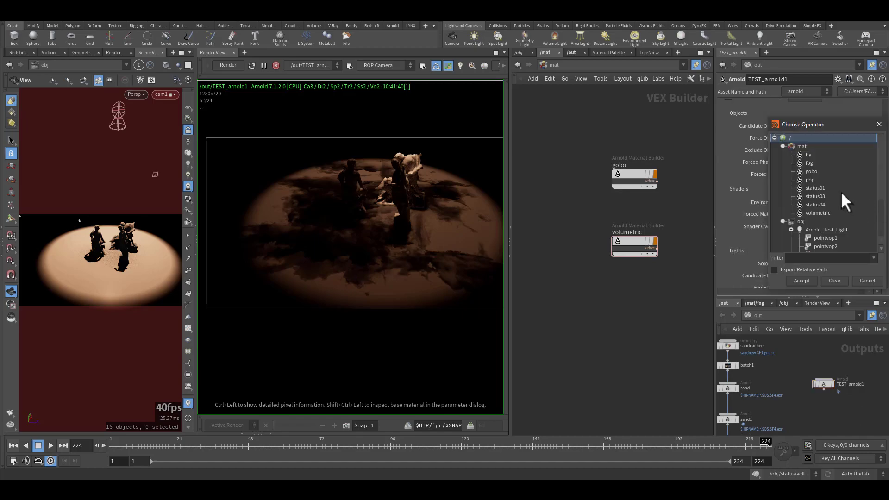
pyautogui.click(807, 163)
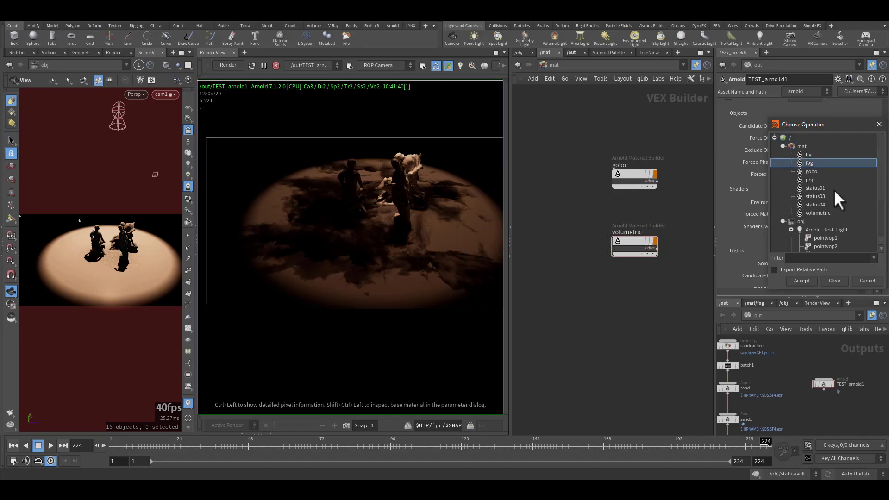
pyautogui.click(809, 213)
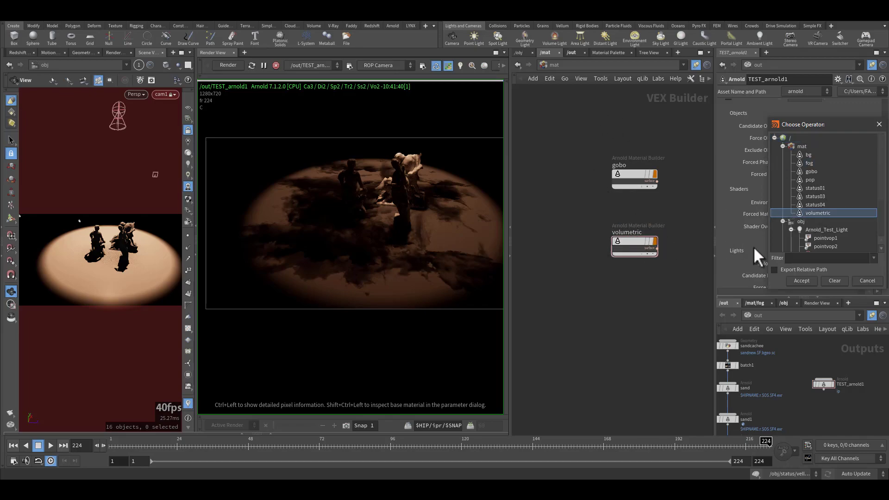
pyautogui.click(801, 281)
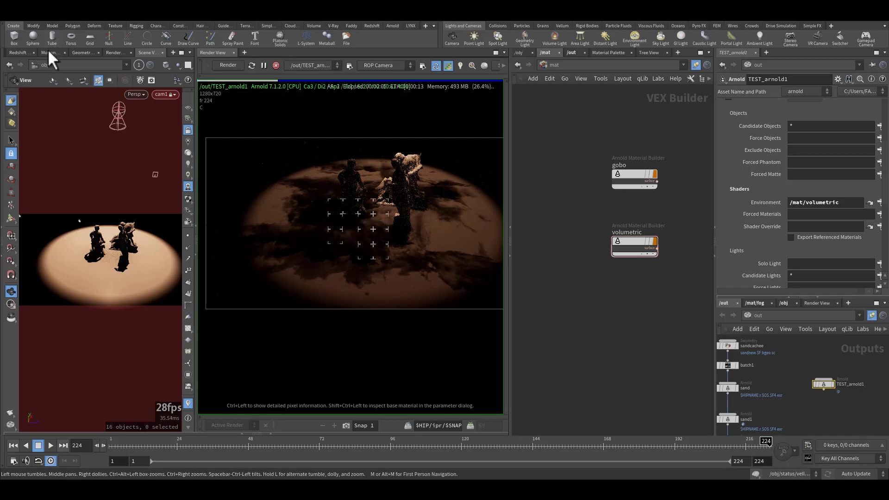
# Step: Restart the Arnold render and raise atmosphere_volume1's Density to 0.039
pyautogui.click(227, 65)
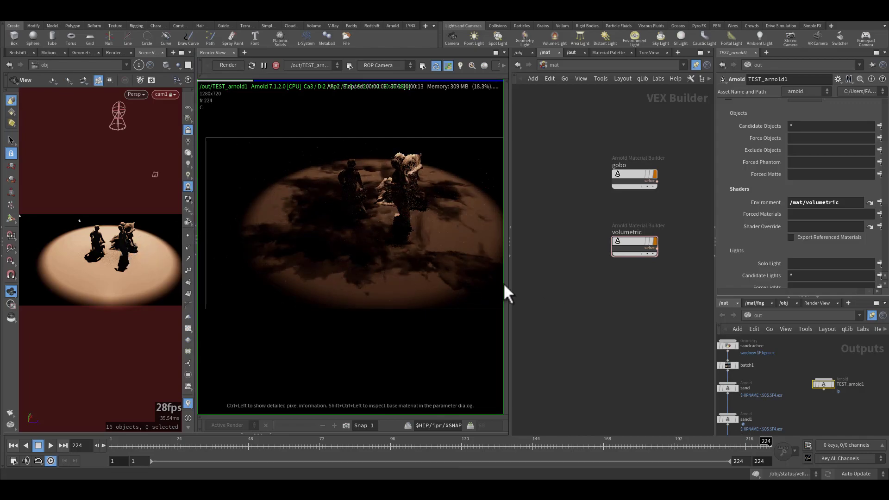
pyautogui.moveTo(113, 277); pyautogui.dragTo(118, 259)
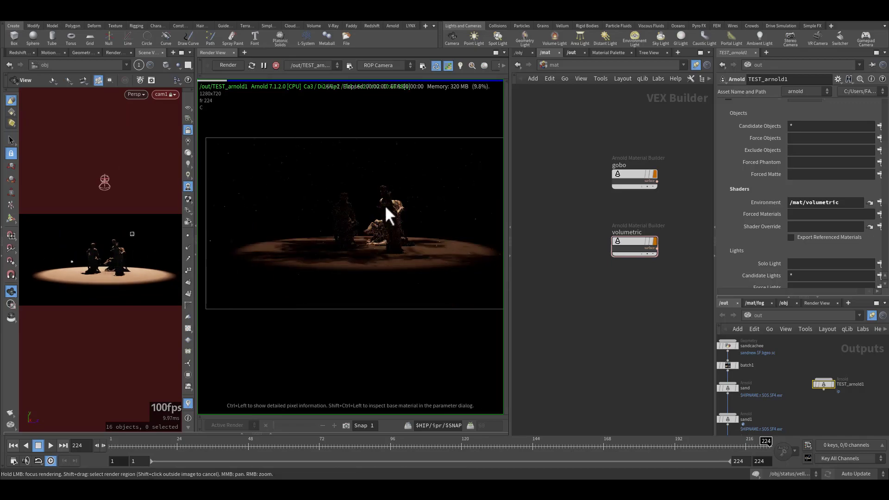
pyautogui.doubleClick(628, 237)
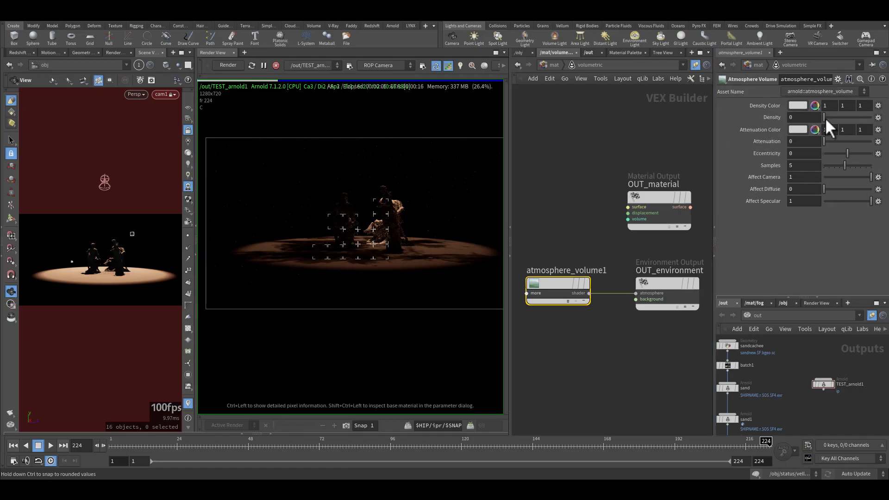
pyautogui.moveTo(825, 118); pyautogui.dragTo(826, 117)
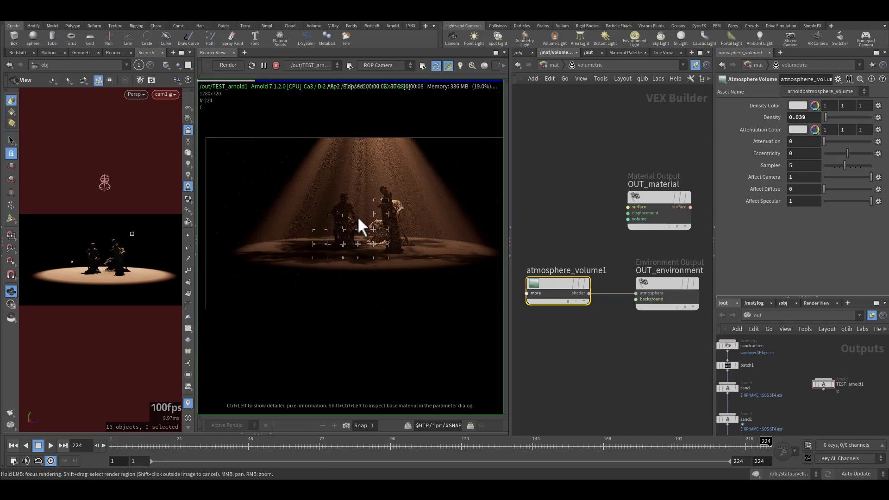
# Step: Bring cam1 closer to the statues and set Attenuation 0.069 and Eccentricity 0.18
pyautogui.moveTo(104, 269); pyautogui.dragTo(179, 258, button='right')
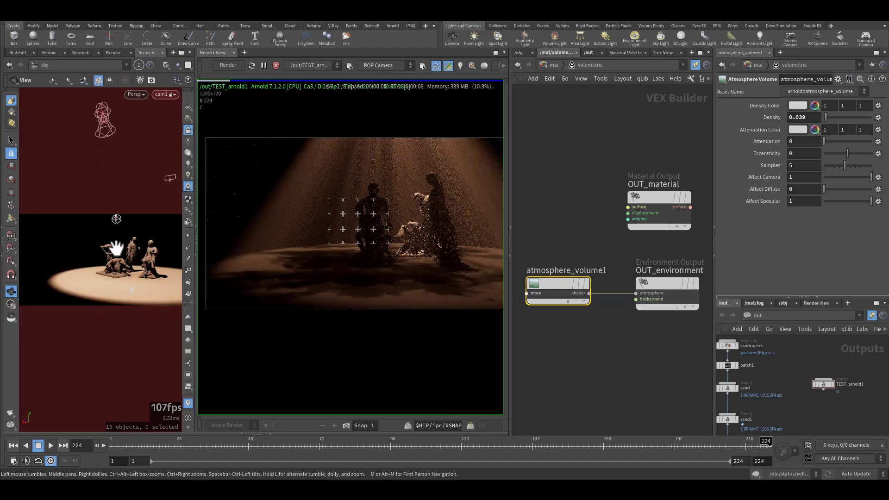
pyautogui.moveTo(116, 250); pyautogui.dragTo(88, 249, button='middle')
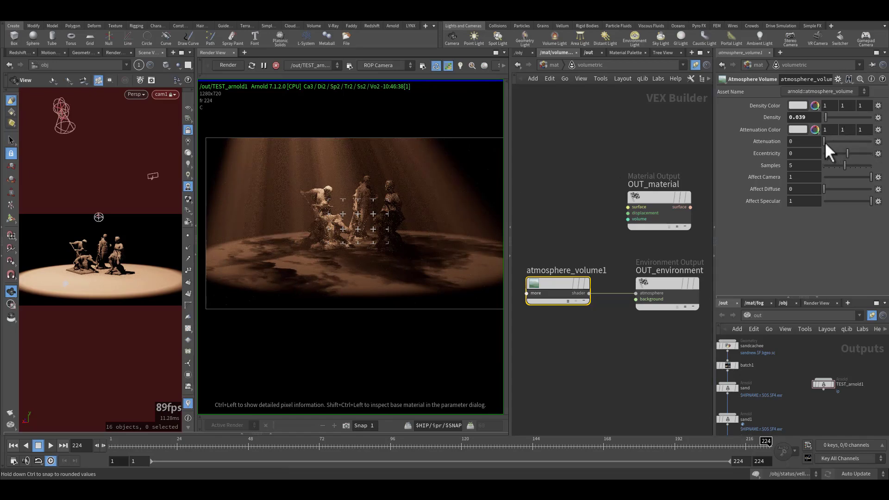
pyautogui.moveTo(824, 141); pyautogui.dragTo(849, 152)
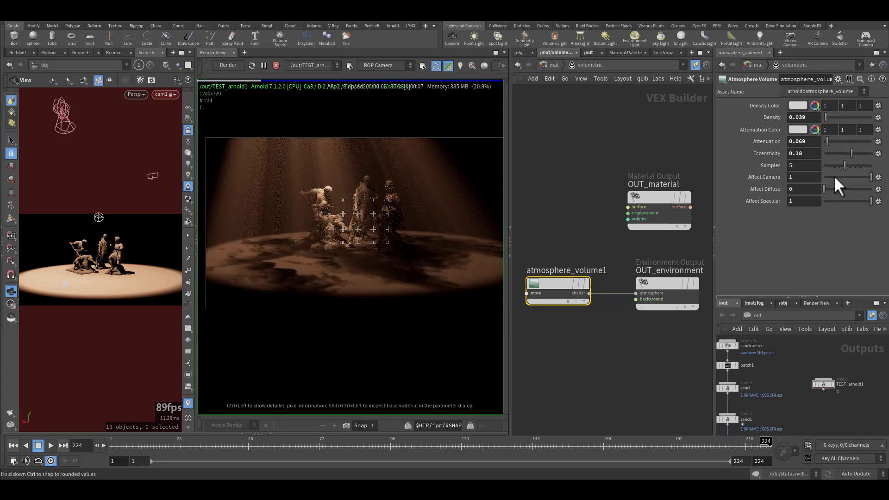
pyautogui.moveTo(834, 176); pyautogui.dragTo(874, 175)
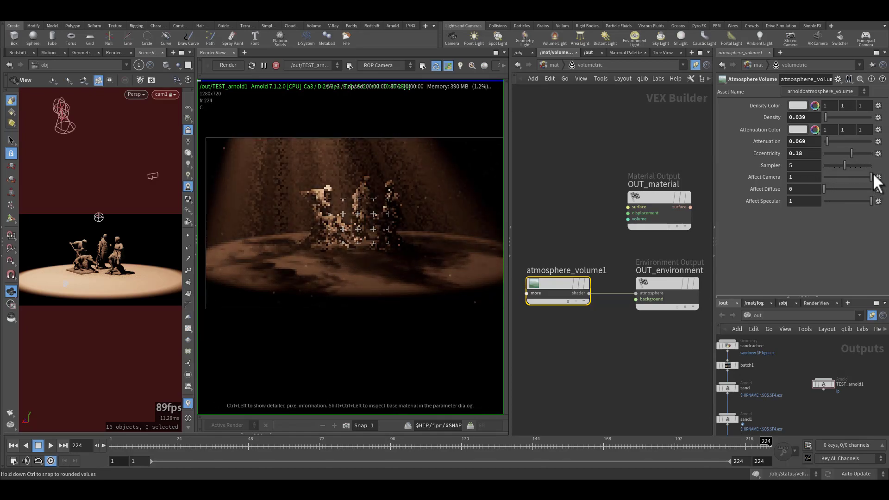
pyautogui.moveTo(826, 189)
pyautogui.mouseDown()
pyautogui.moveTo(868, 186)
pyautogui.moveTo(830, 188)
pyautogui.mouseUp()
# Step: Try several palette swatches for Density Color, settling on dark purple 3F007F
pyautogui.click(797, 105)
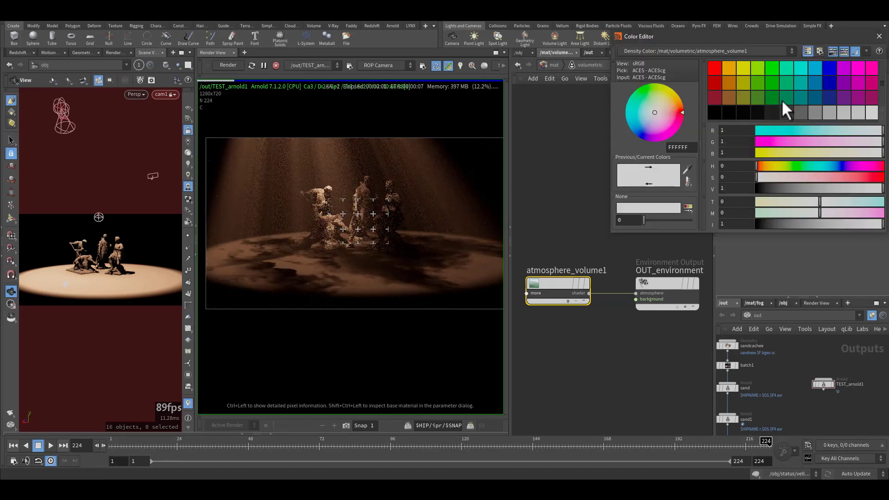
pyautogui.click(771, 68)
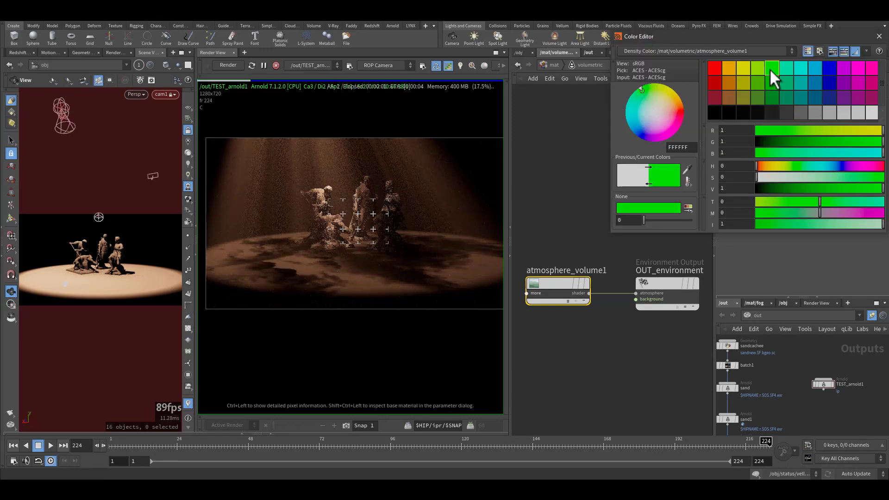
pyautogui.click(747, 68)
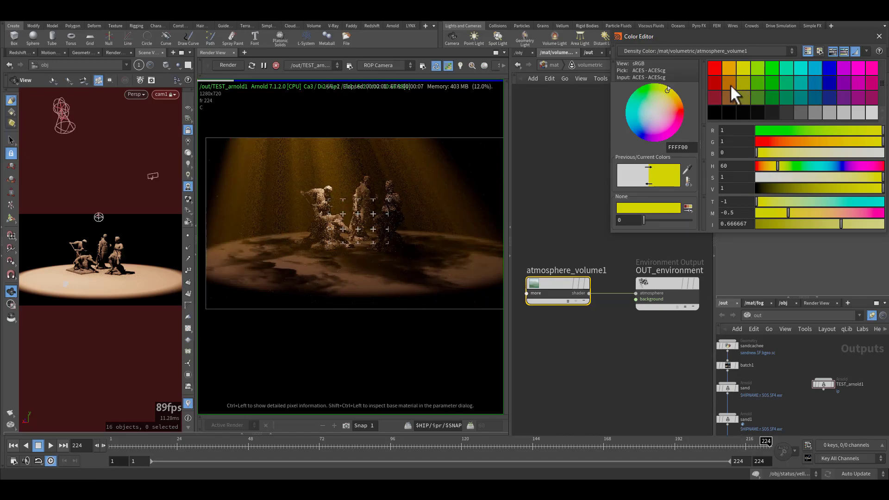
pyautogui.click(730, 85)
pyautogui.click(857, 71)
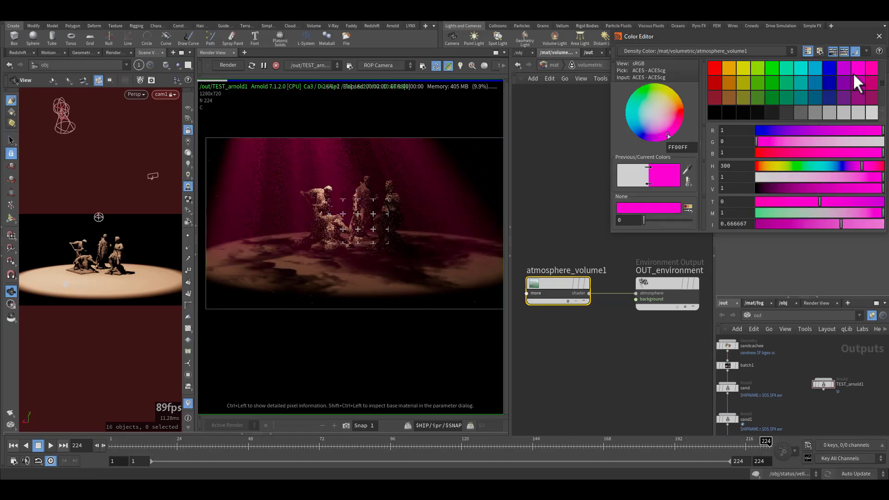
pyautogui.click(844, 83)
pyautogui.click(746, 86)
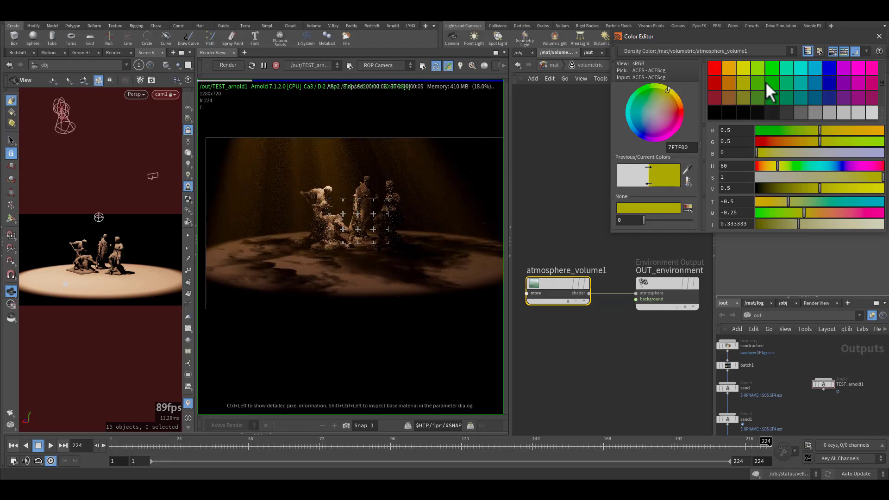
pyautogui.click(858, 84)
pyautogui.click(844, 82)
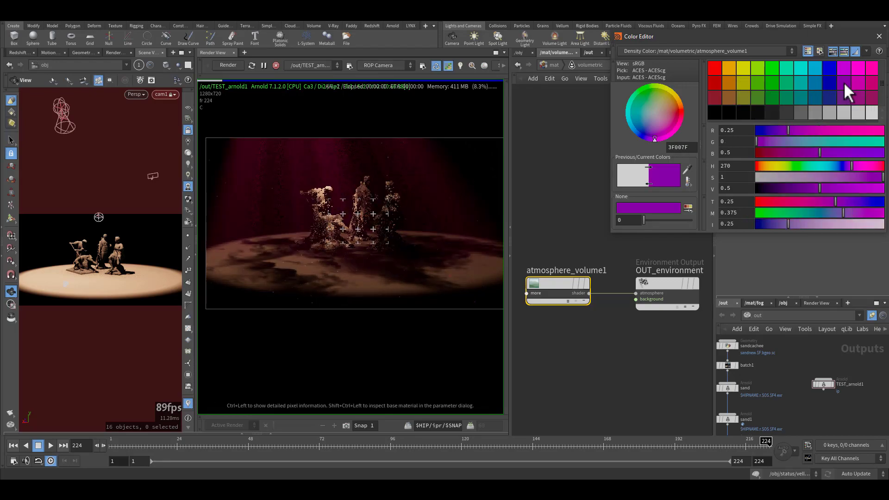
pyautogui.click(843, 70)
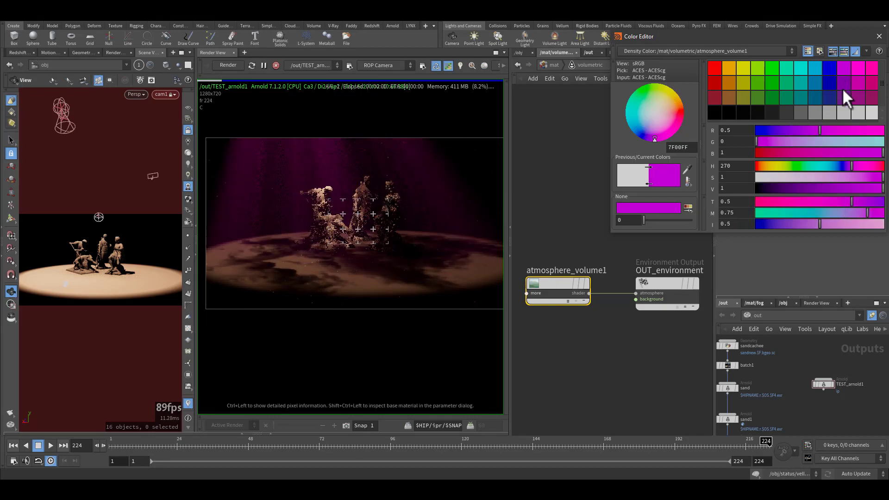
pyautogui.click(842, 87)
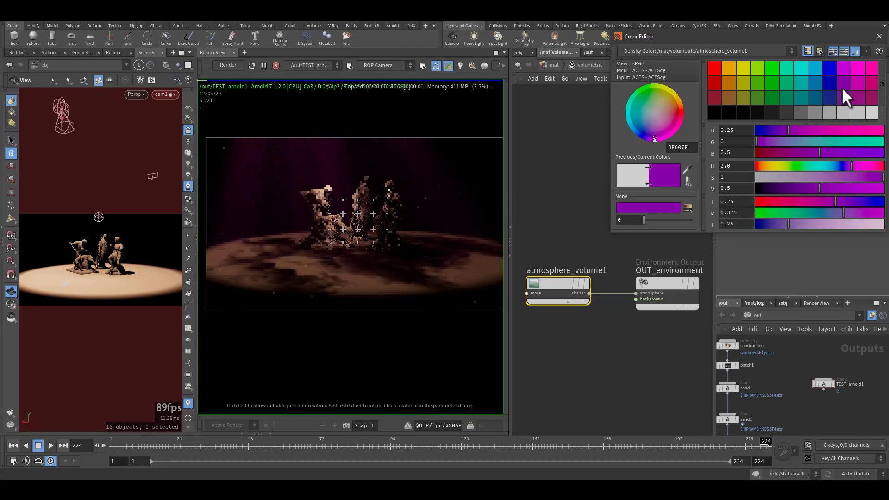
# Step: Close the Color Editor, restart the IPR render and collapse the Scene View for a larger render
pyautogui.click(879, 36)
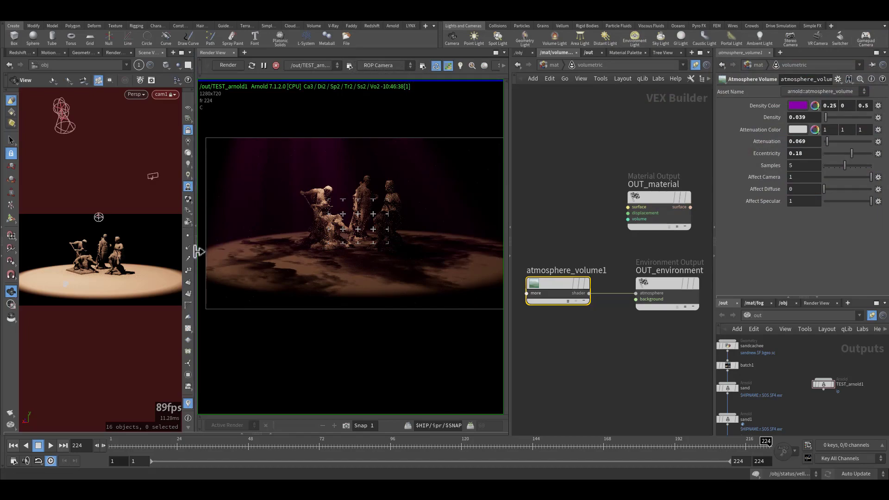
pyautogui.click(264, 66)
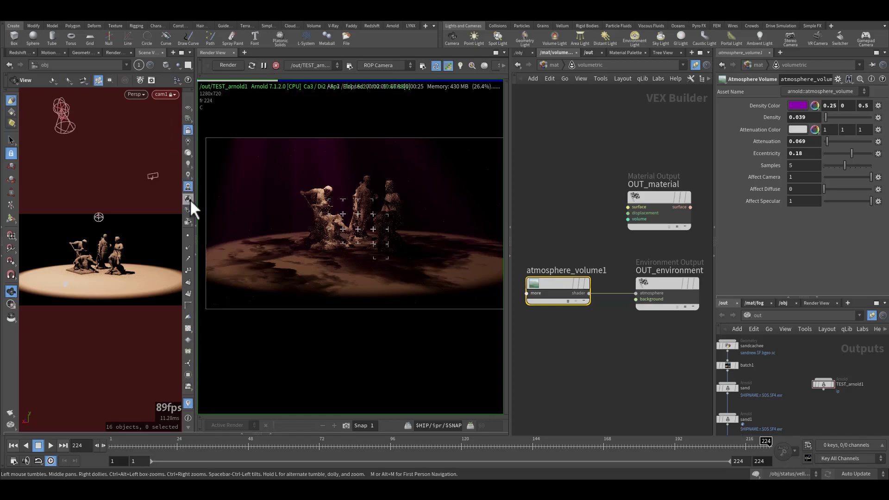
pyautogui.click(191, 224)
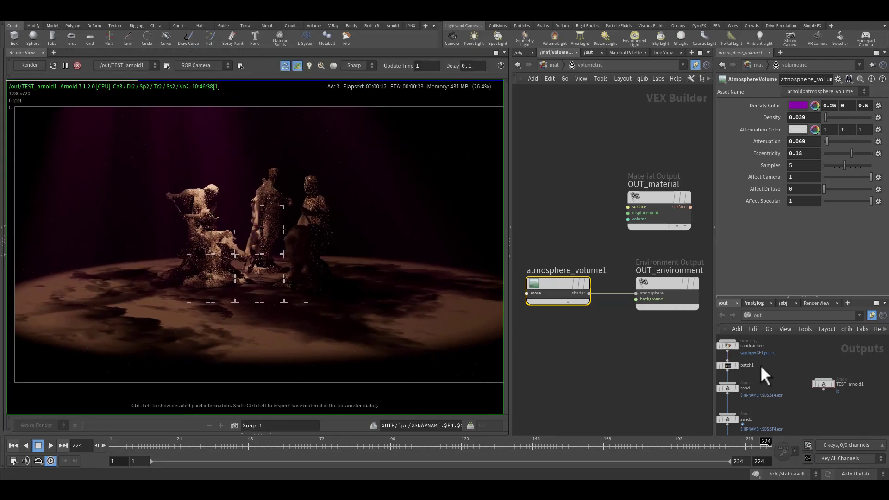
pyautogui.moveTo(798, 358); pyautogui.dragTo(838, 413)
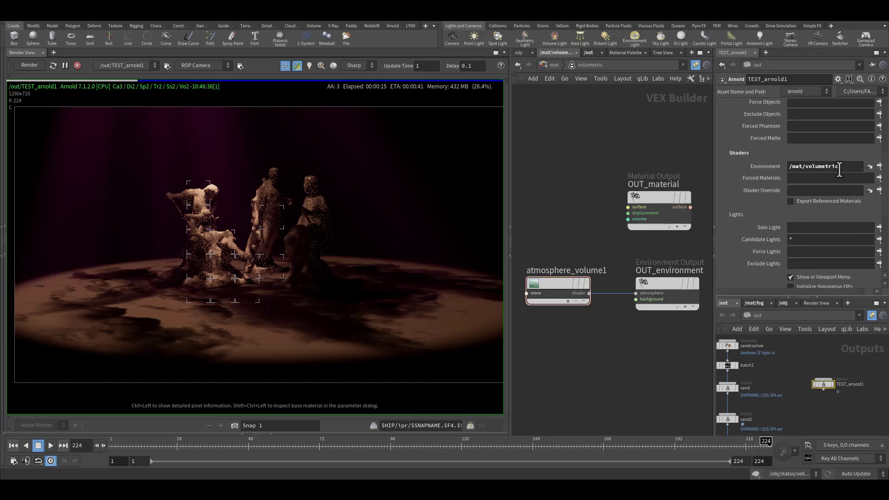
pyautogui.moveTo(840, 169); pyautogui.dragTo(787, 168)
pyautogui.click(557, 296)
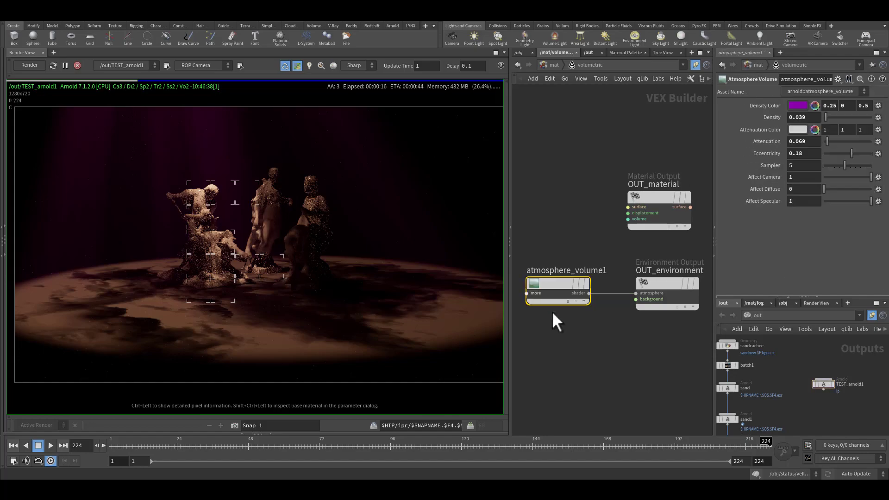